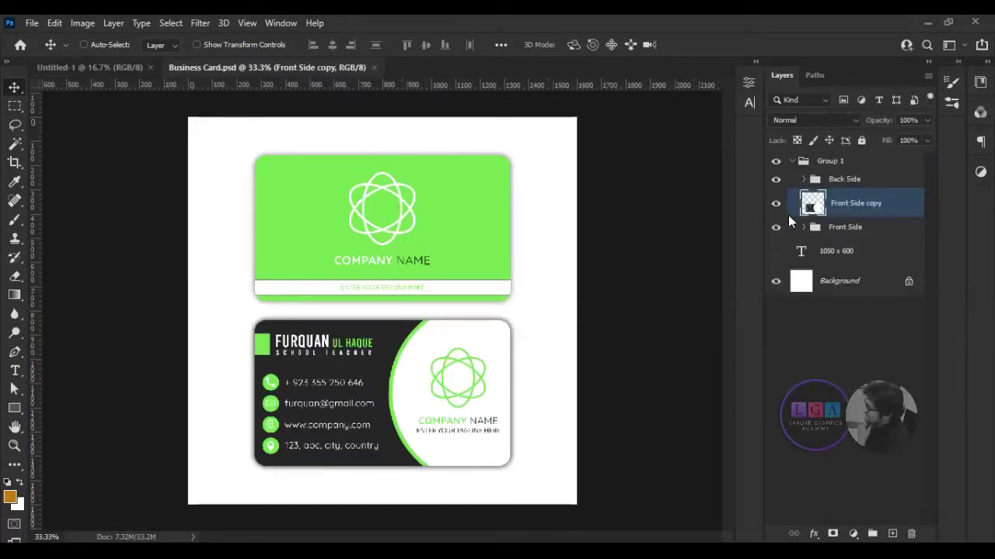
Expand Front Side > Right Content, show the logo layer and hide the Front Side copy
click(804, 227)
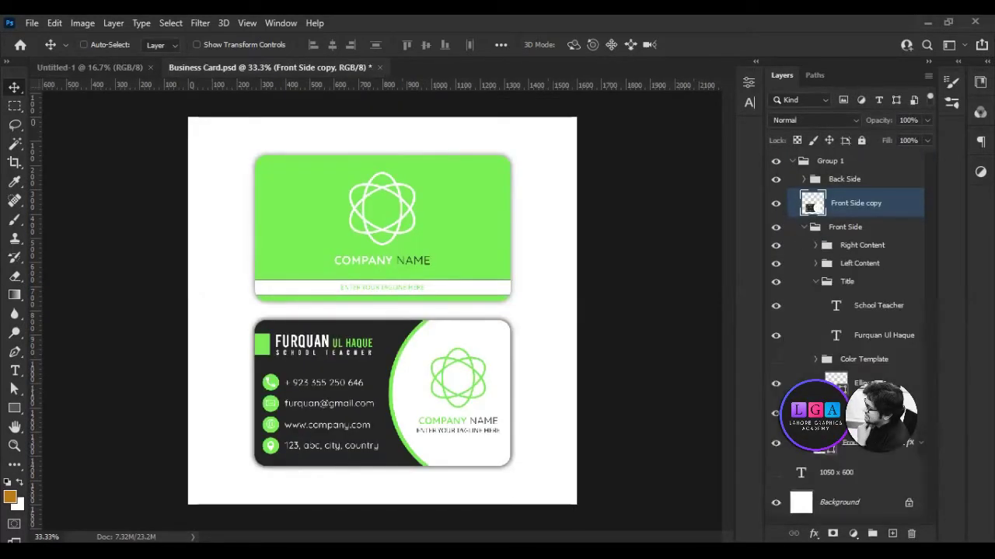
click(861, 247)
click(815, 244)
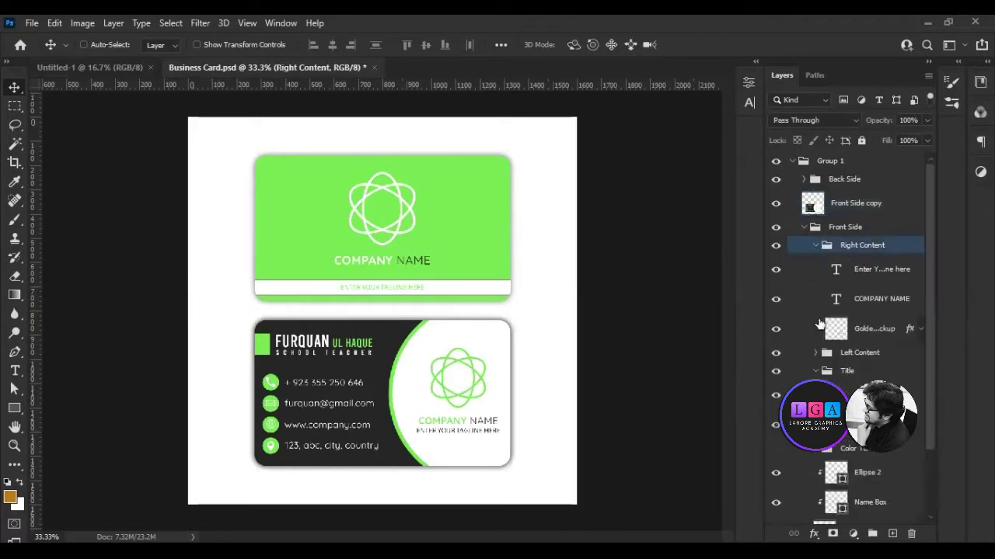
click(775, 328)
click(776, 203)
Drag the logo layer into the Untitled-1 page near its top
click(847, 334)
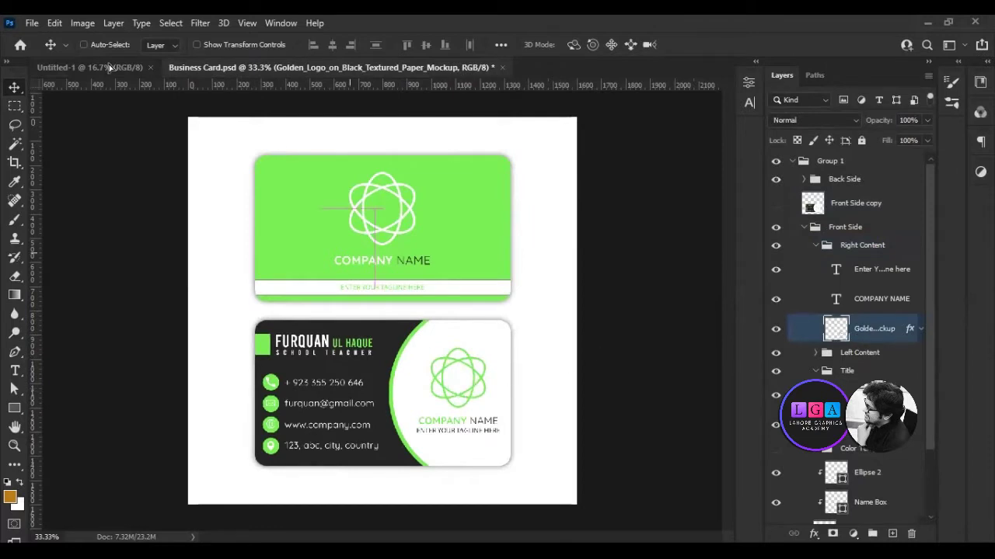
drag(108, 68, 428, 173)
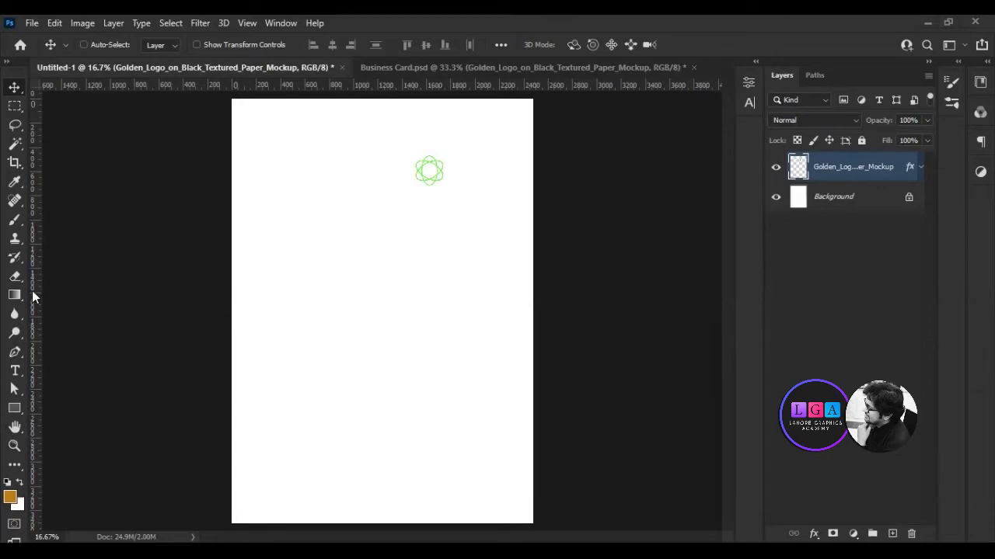
click(247, 23)
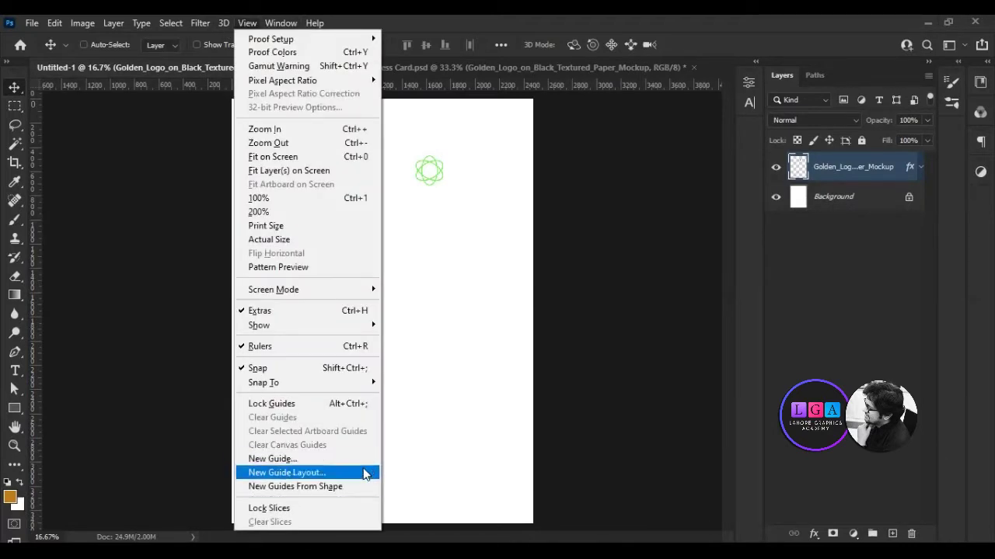
Create a New Guide Layout with 2 columns, 2 rows and 0 px gutter
click(361, 473)
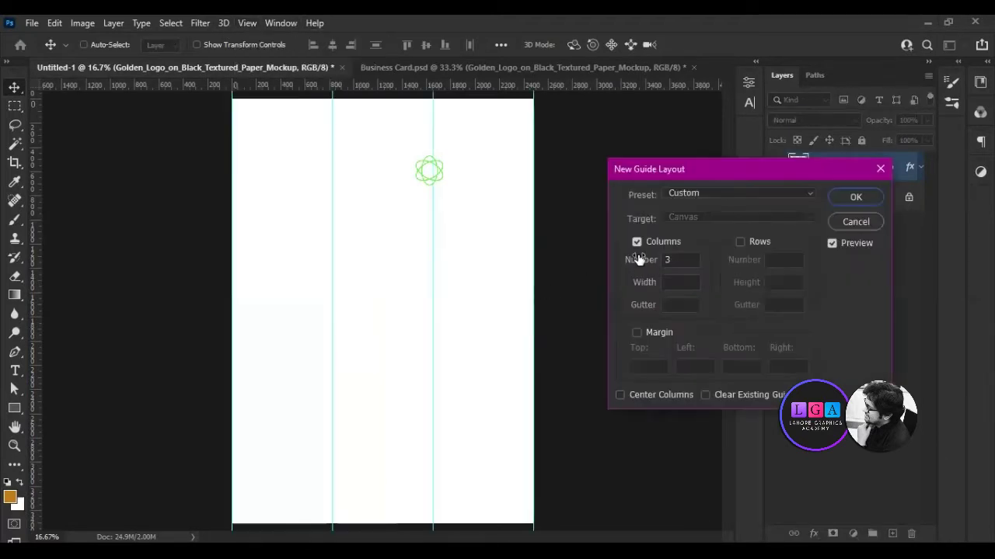
drag(642, 259, 636, 259)
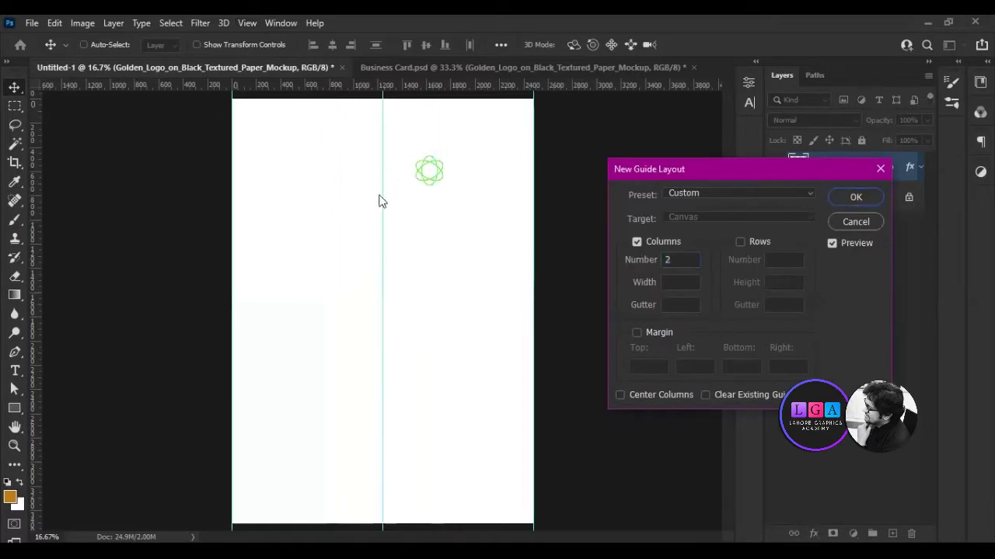
scroll(378, 335, up, 2)
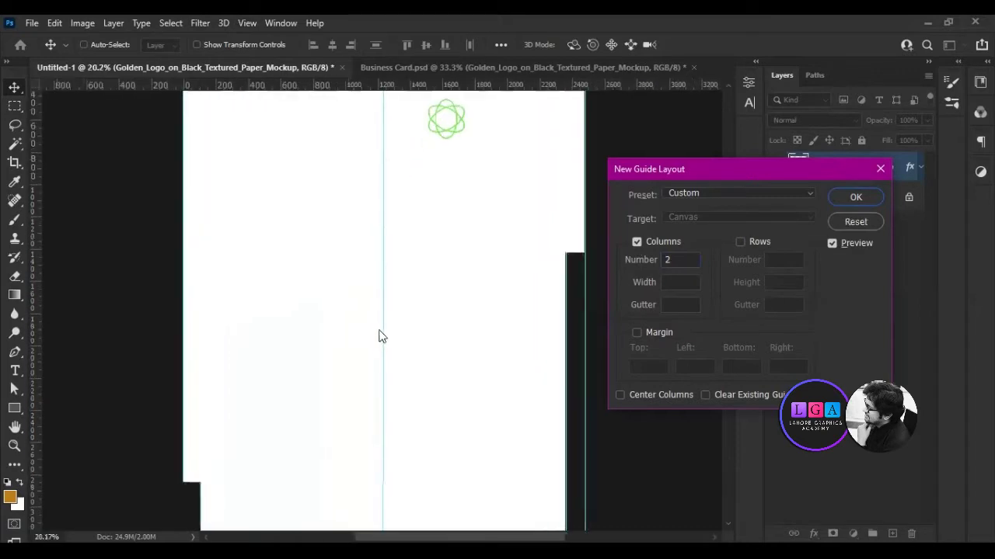
click(687, 307)
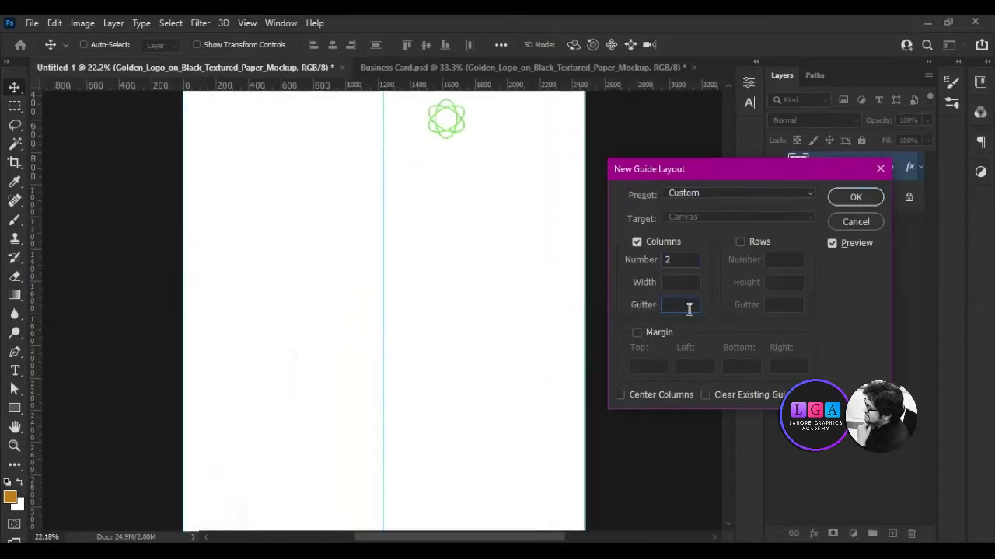
click(740, 241)
double_click(777, 304)
text(0)
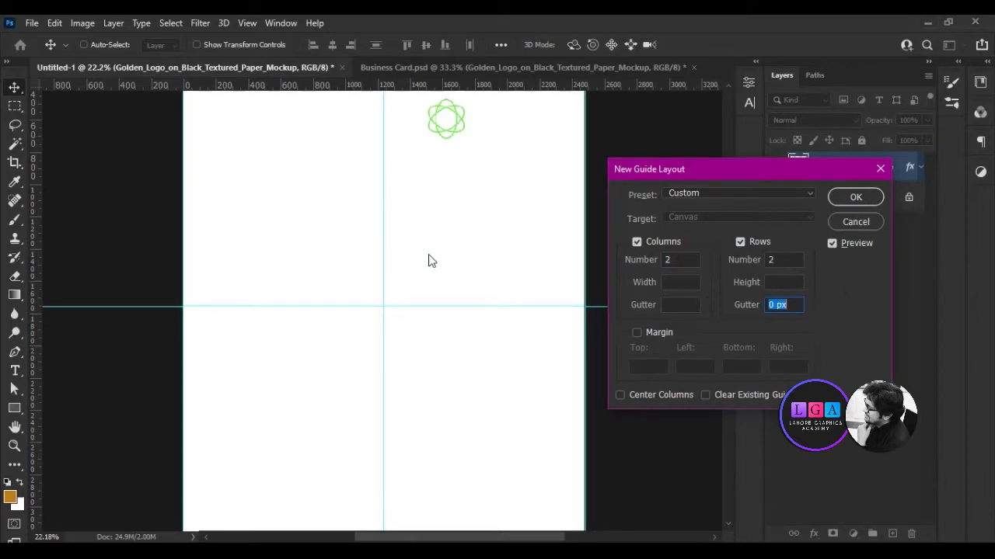
drag(717, 169, 713, 197)
click(792, 333)
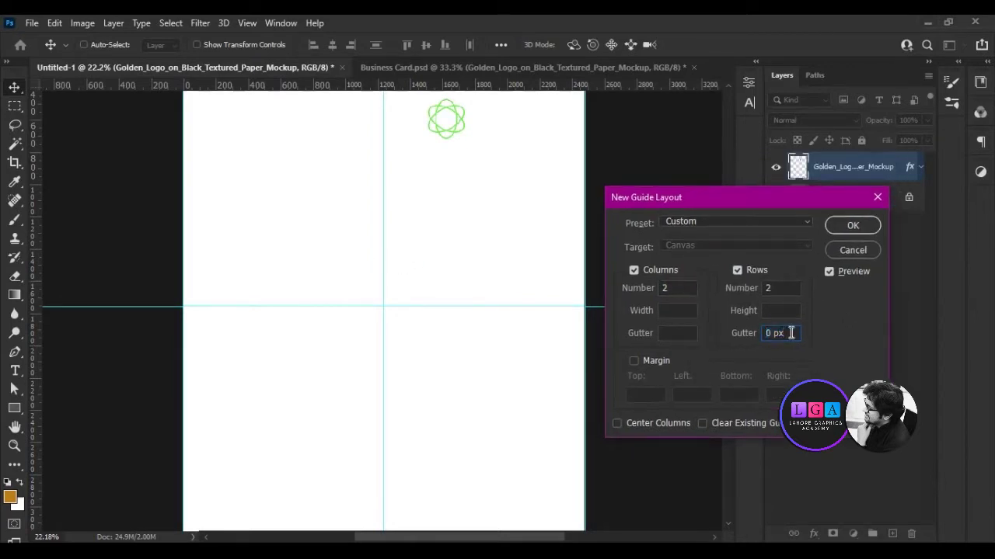
click(849, 227)
key(ctrl+minus)
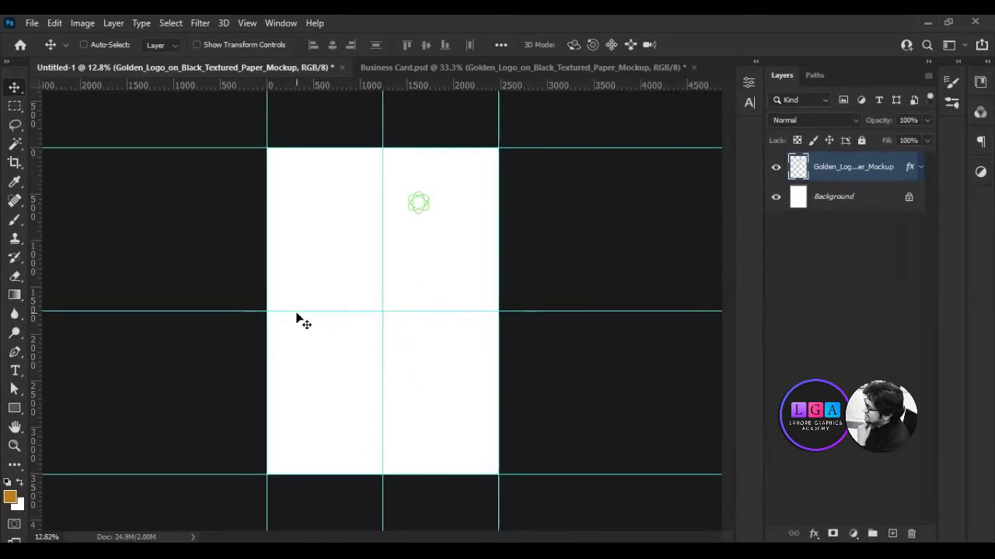
Draw a paragraph text box mid-page with black (000000) text colour
scroll(256, 467, up, 3)
scroll(195, 428, down, 3)
scroll(318, 399, up, 1)
key(t)
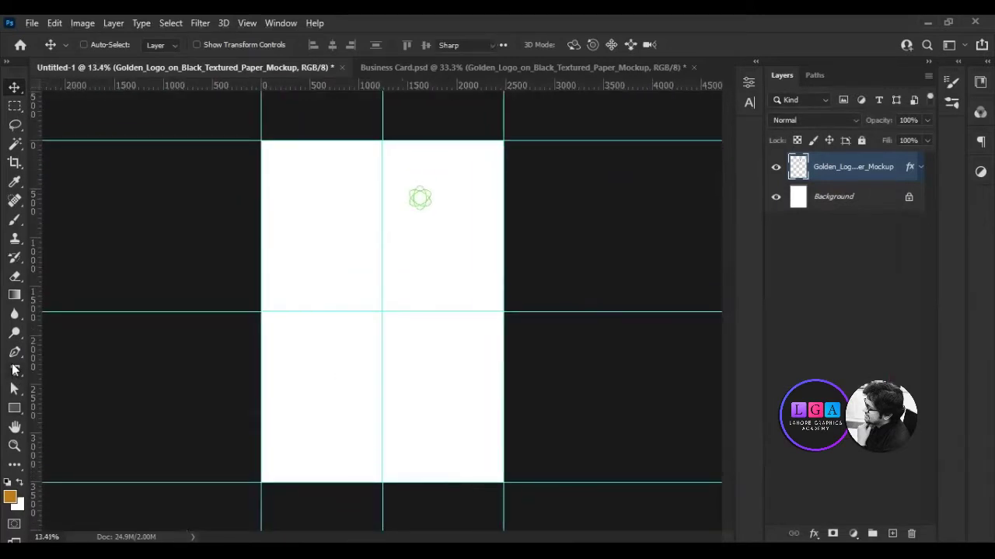
drag(281, 239, 491, 457)
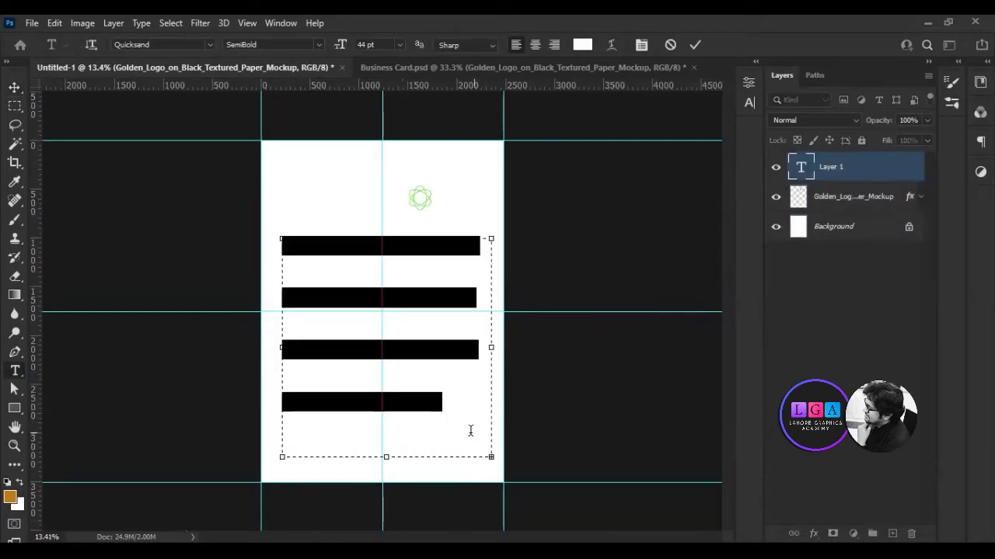
click(582, 44)
text(000000)
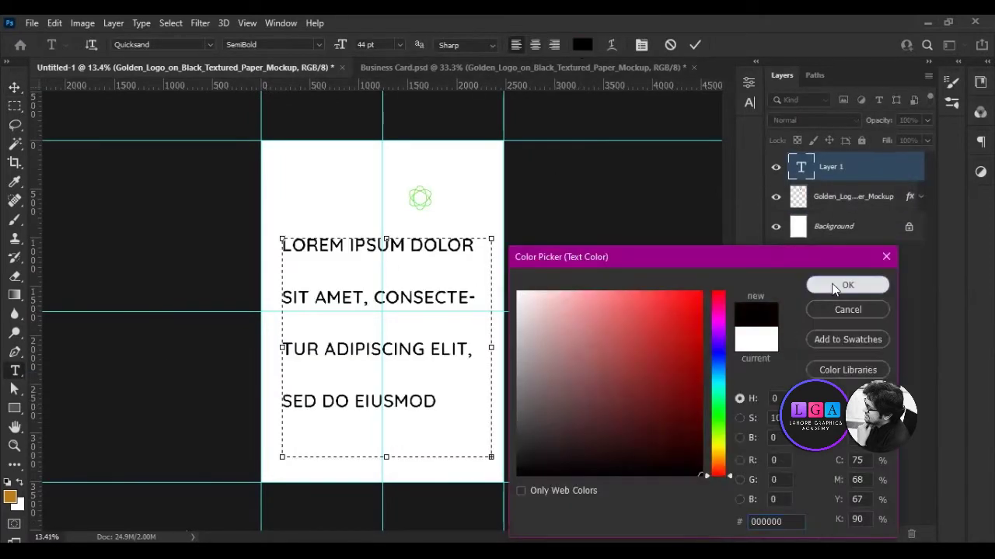
click(845, 284)
Set the text to 23 pt with 33 pt leading, commit it, and add a left guide
click(749, 102)
double_click(606, 121)
text(23)
key(Tab)
text(41)
key(Return)
text(33)
click(693, 44)
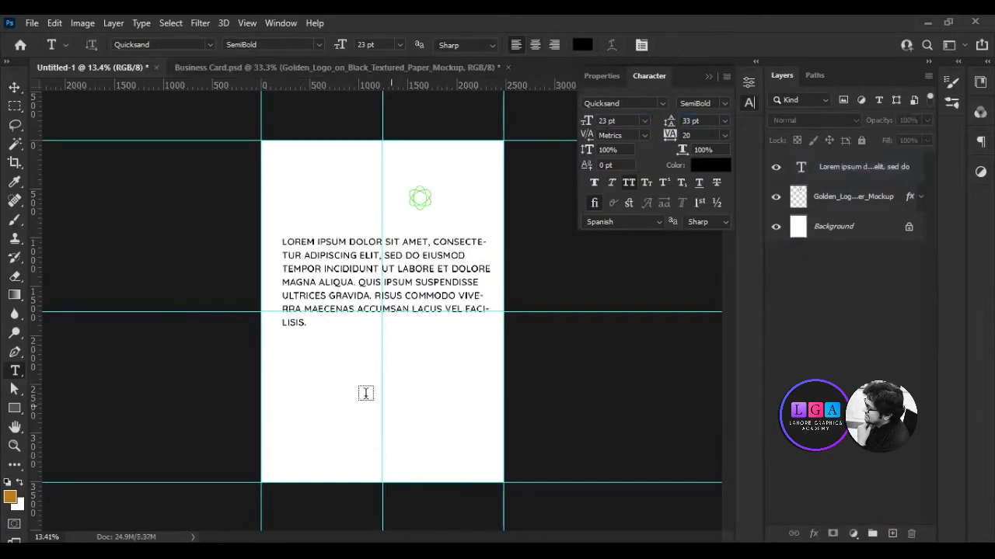
key(ctrl+0)
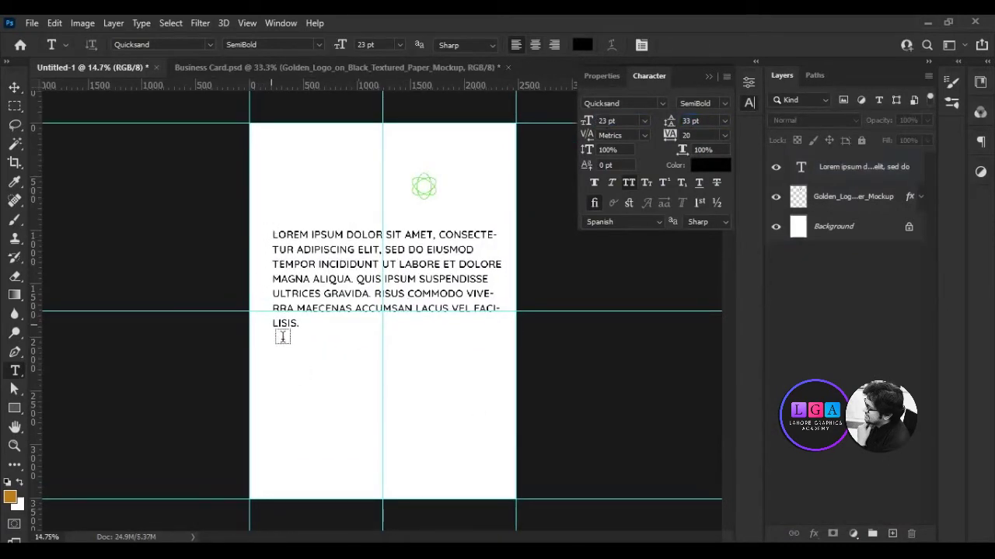
drag(37, 409, 264, 401)
Switch the ruler units to Percent and select the Move tool
right_click(288, 84)
click(317, 162)
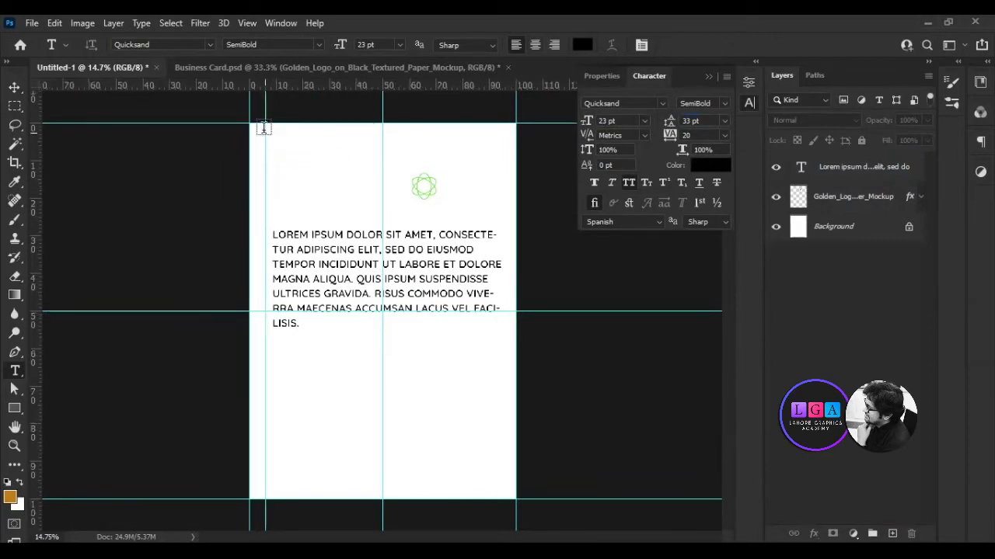
scroll(249, 129, up, 2)
key(v)
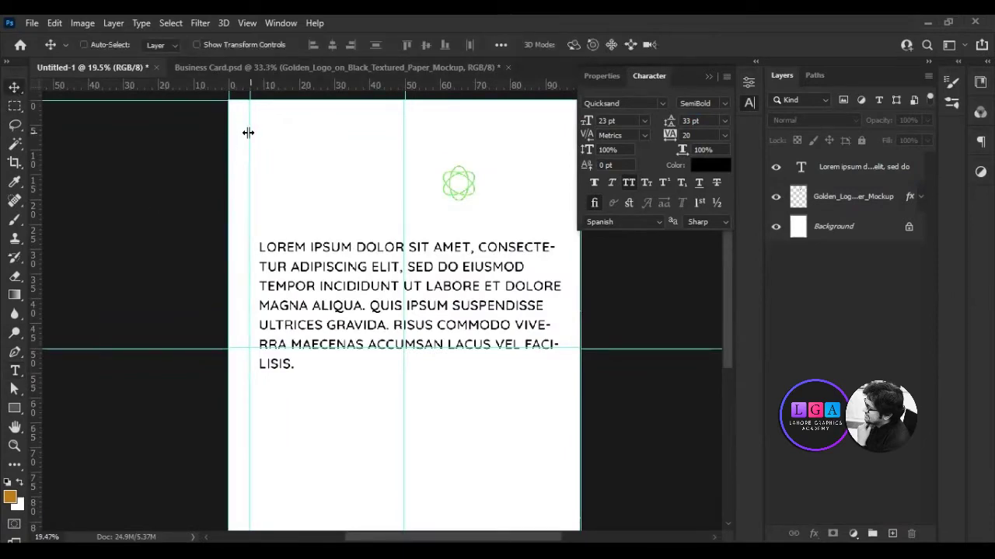
scroll(248, 133, up, 2)
scroll(237, 113, up, 2)
Position the left and right margin guides about 5% inside the page edges
drag(233, 104, 232, 109)
scroll(337, 273, down, 4)
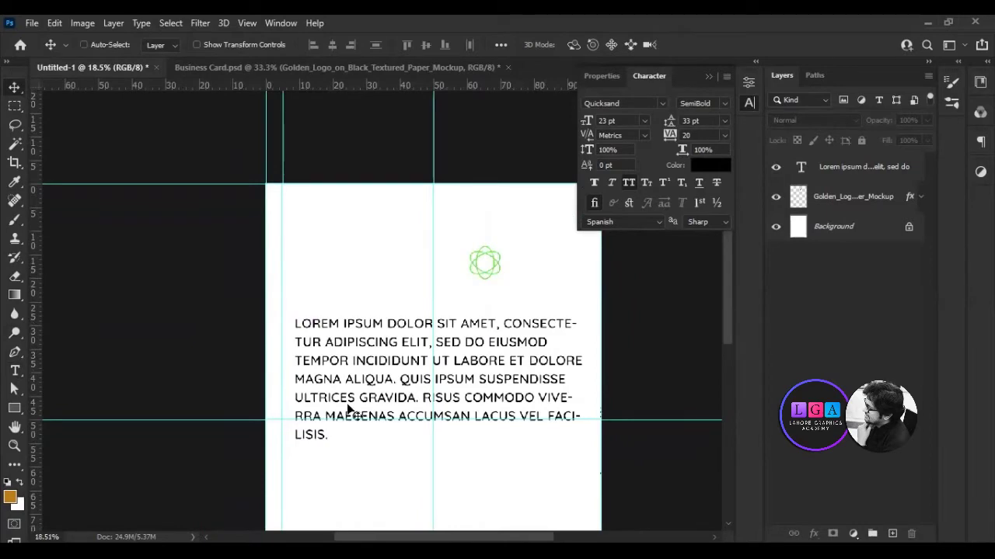
click(708, 76)
scroll(607, 272, up, 1)
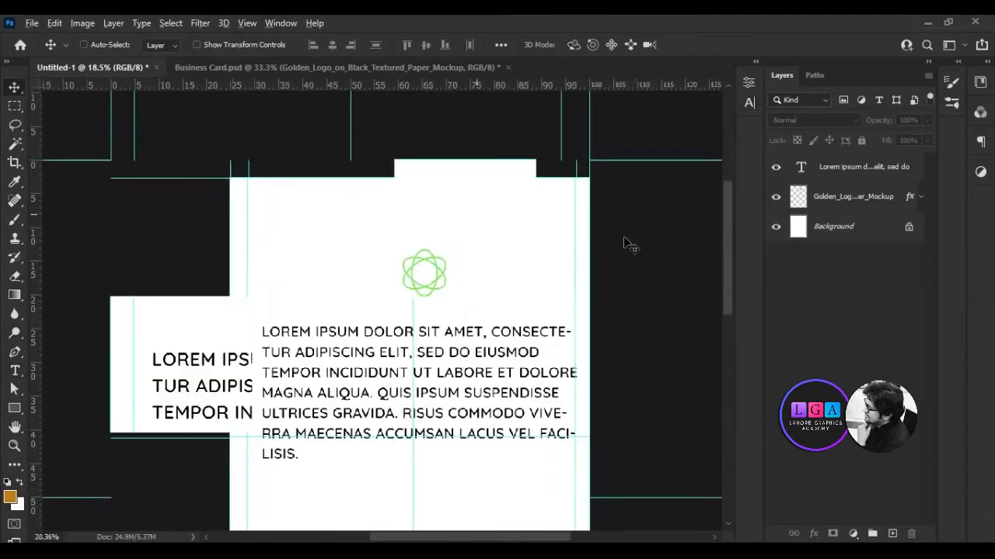
scroll(575, 186, up, 3)
drag(562, 170, 574, 170)
scroll(377, 223, down, 2)
scroll(251, 195, down, 2)
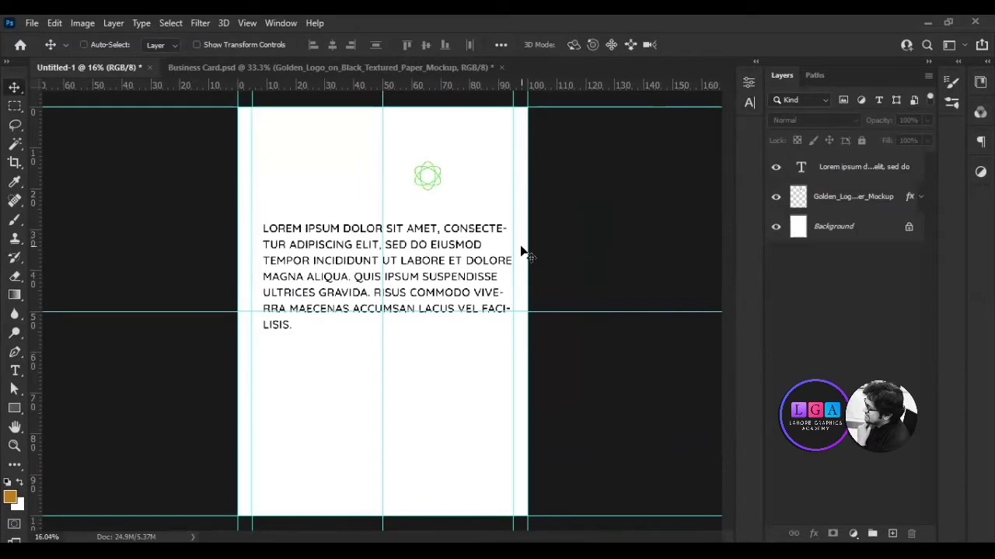
scroll(411, 188, down, 1)
scroll(391, 112, up, 3)
scroll(395, 87, up, 1)
Add horizontal margin guides near the top and bottom of the page
drag(394, 87, 390, 220)
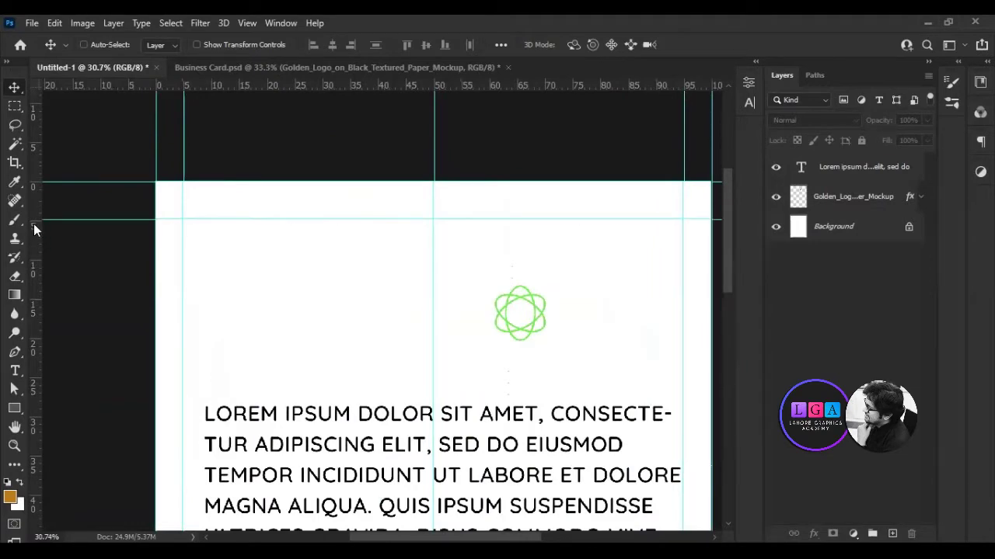
drag(342, 219, 342, 222)
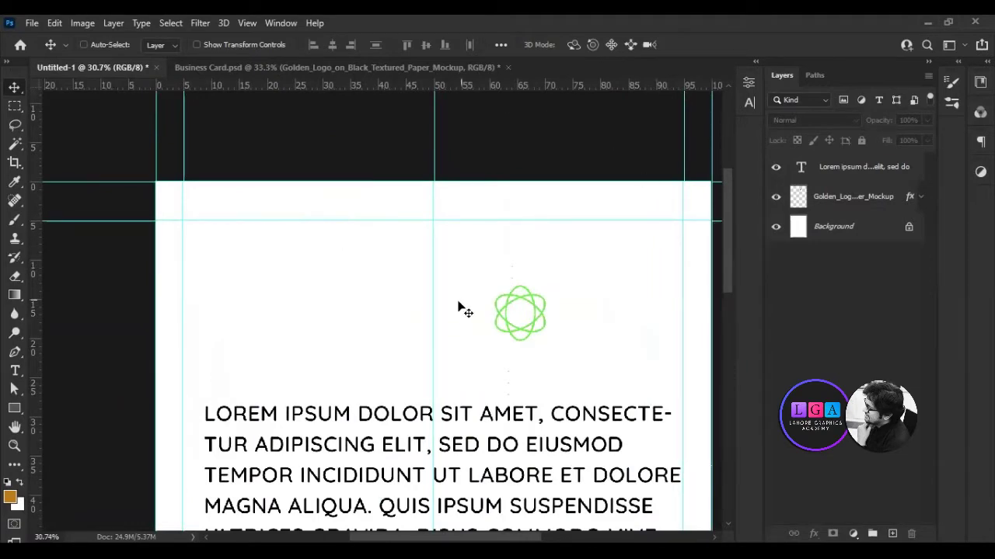
scroll(460, 307, down, 2)
scroll(391, 451, up, 1)
scroll(391, 451, up, 1)
scroll(738, 354, down, 2)
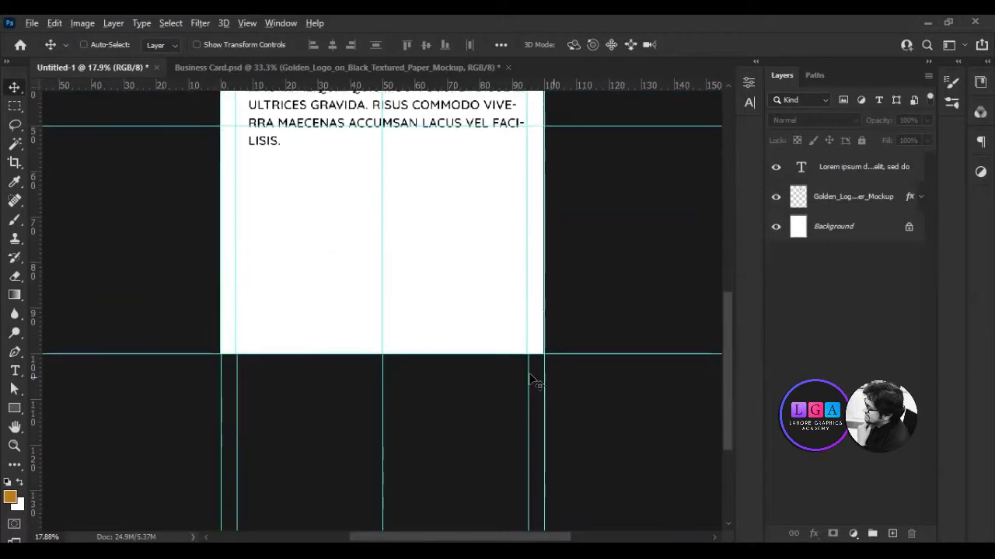
scroll(558, 380, up, 2)
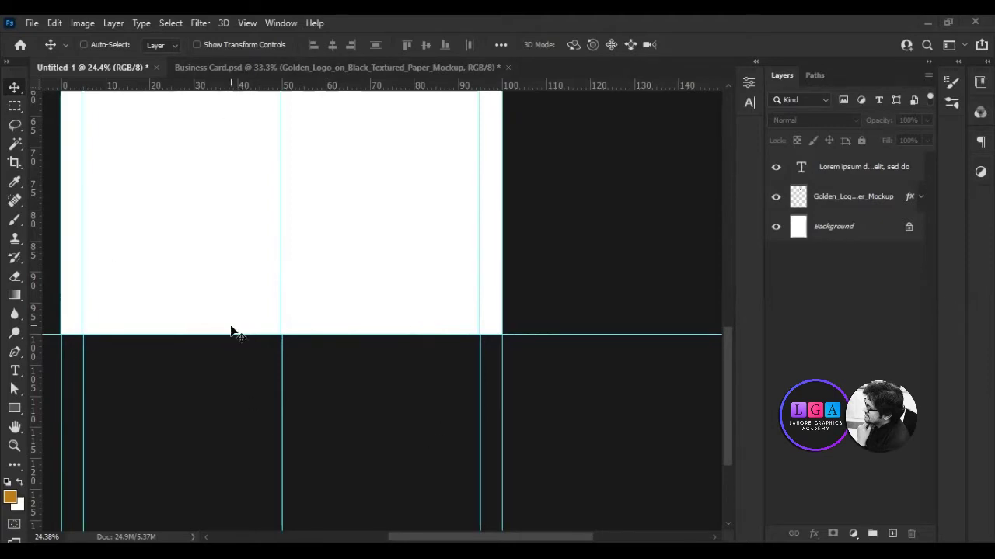
drag(311, 302, 311, 301)
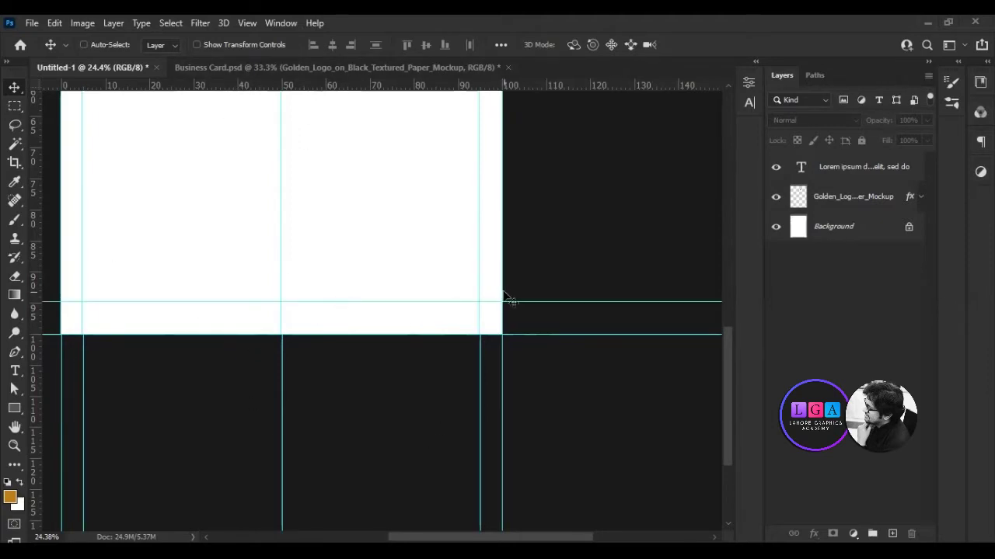
Scroll over the guide-marked page and select the body text layer
scroll(239, 301, down, 2)
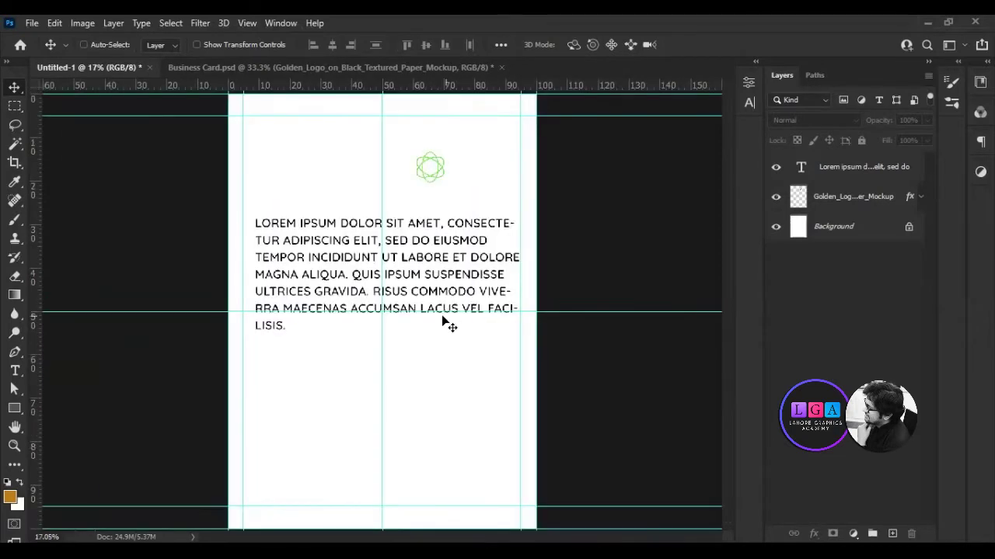
scroll(441, 315, down, 2)
scroll(442, 394, up, 1)
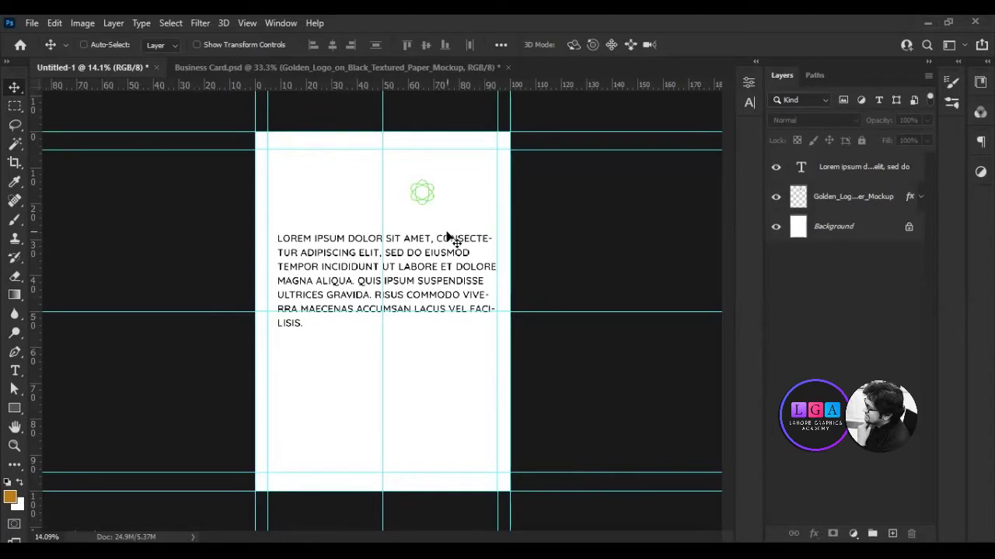
scroll(252, 235, up, 2)
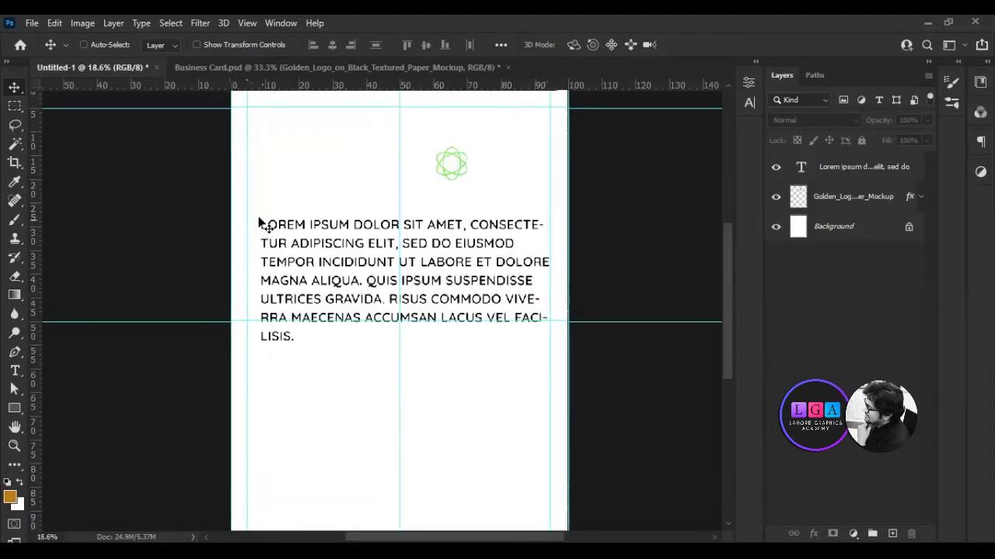
click(808, 173)
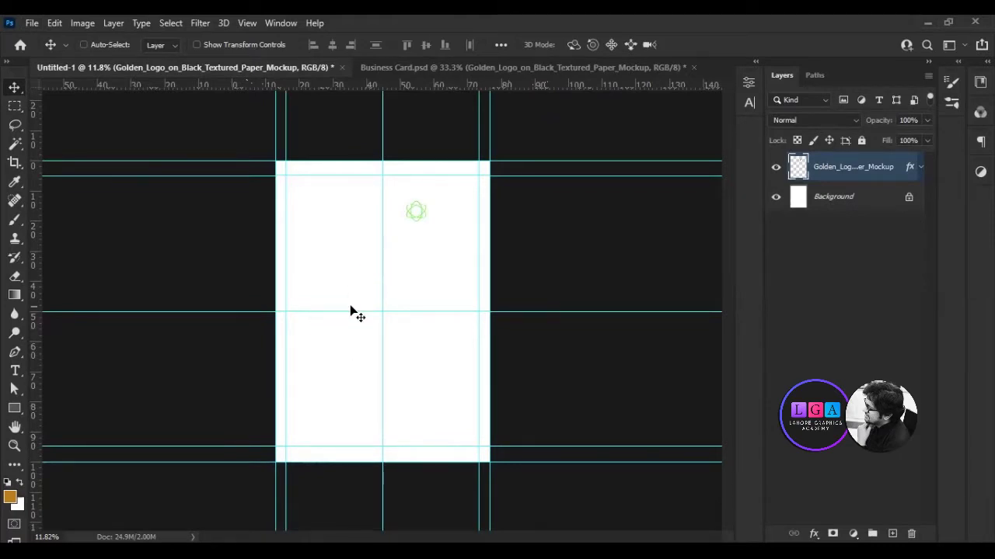
Draw a rectangle across the middle of the page with the Rectangle tool
scroll(378, 202, up, 1)
click(14, 410)
right_click(14, 410)
click(70, 410)
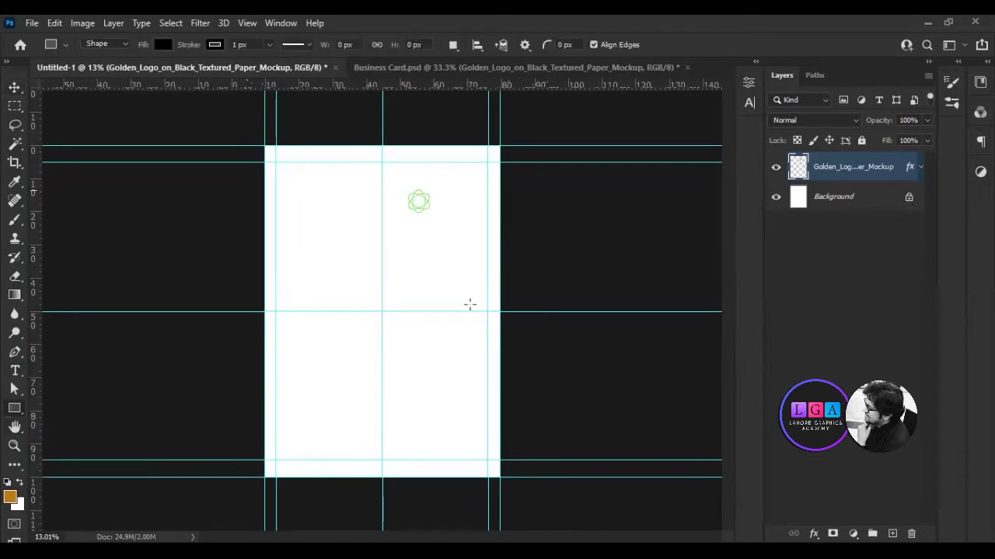
drag(497, 343, 265, 189)
Fill the rectangle bright blue and round its corners to about 232 px
double_click(798, 167)
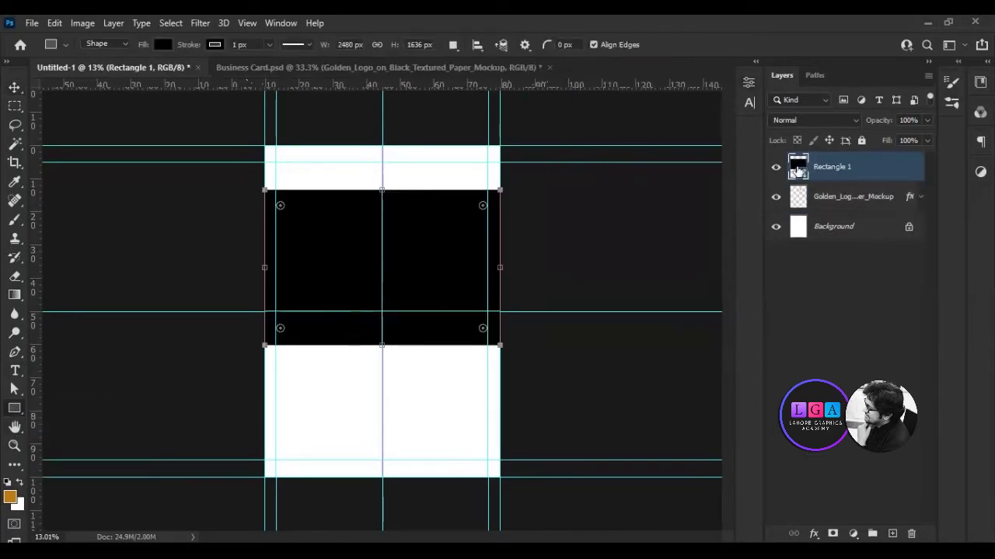
click(718, 358)
click(648, 318)
drag(648, 318, 689, 306)
click(830, 285)
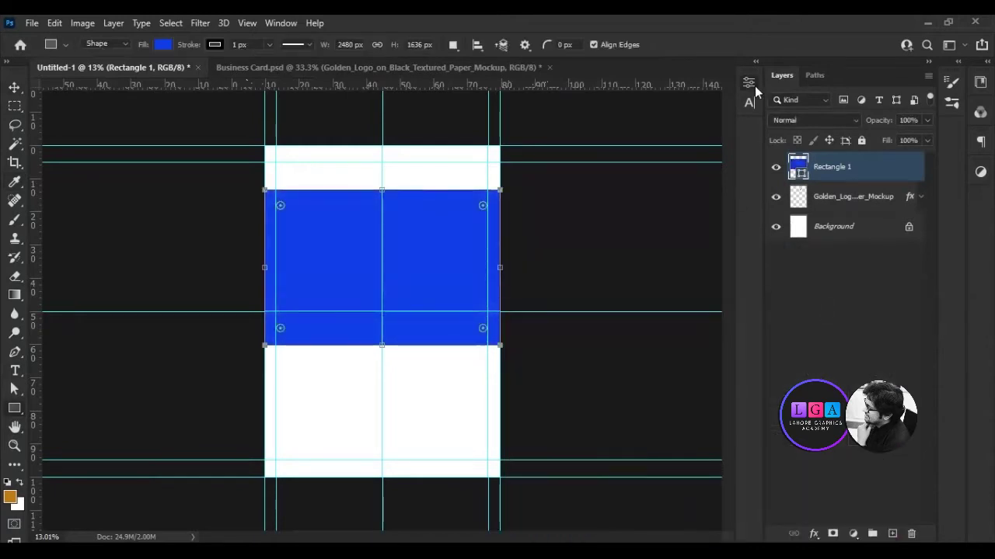
drag(562, 306, 729, 321)
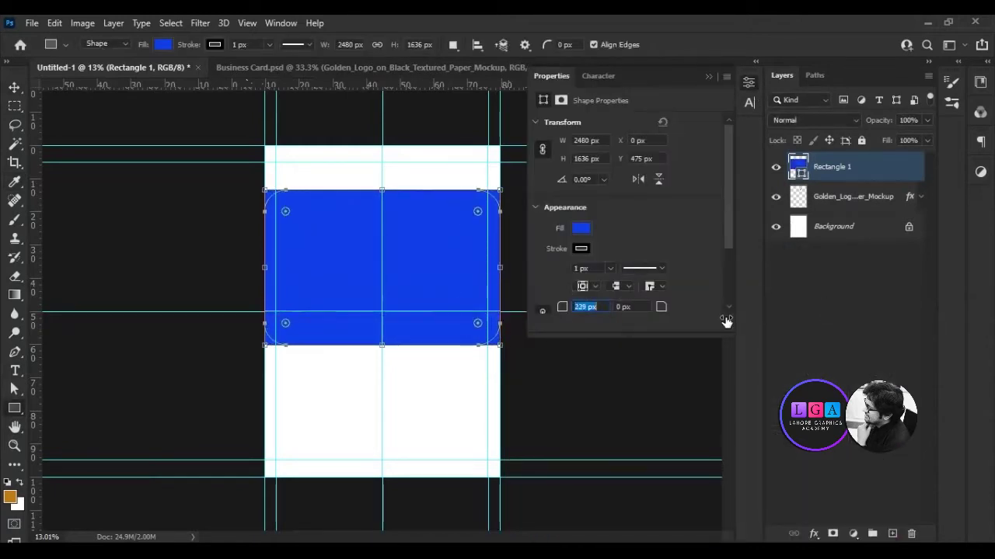
key(Return)
Move the blue rectangle up to the page's top edge
key(v)
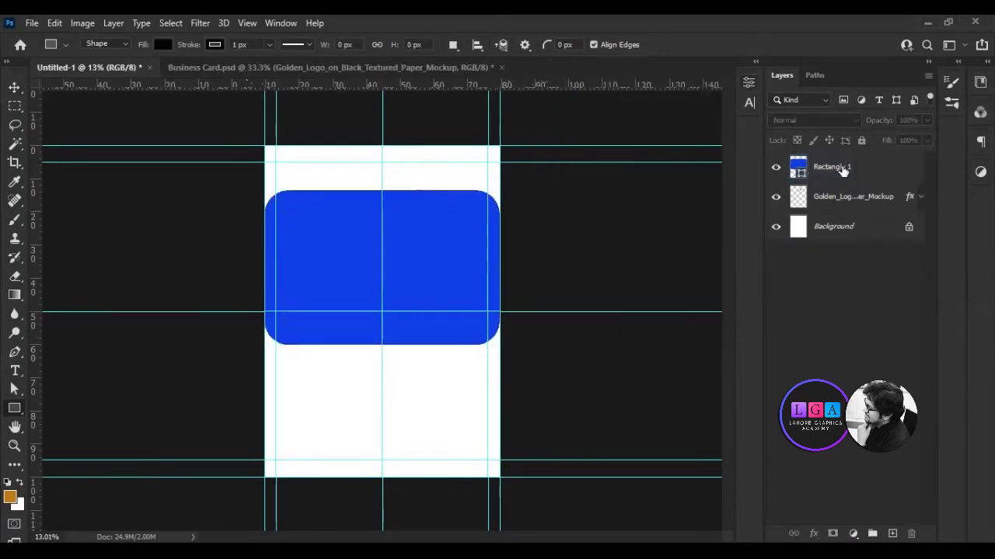
key(ctrl+z)
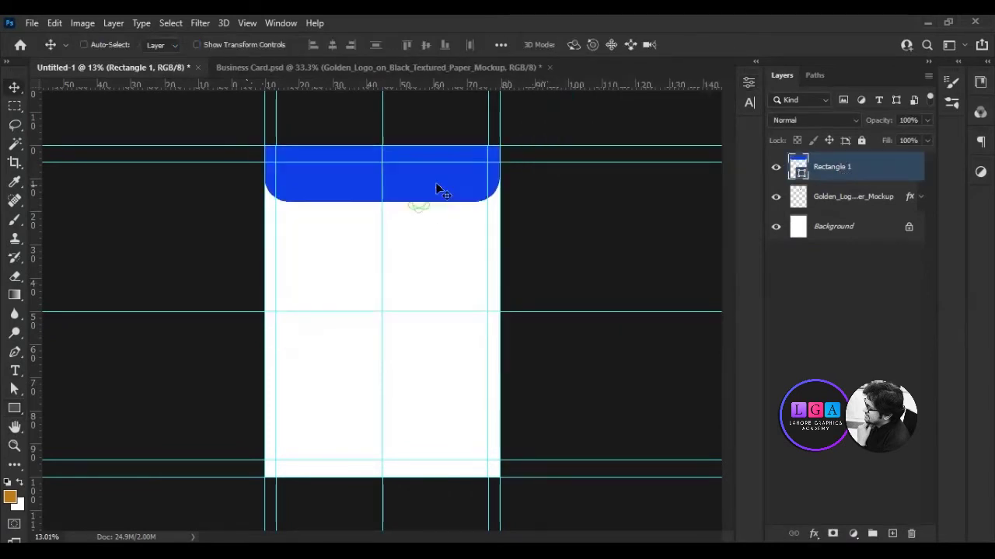
drag(437, 190, 438, 186)
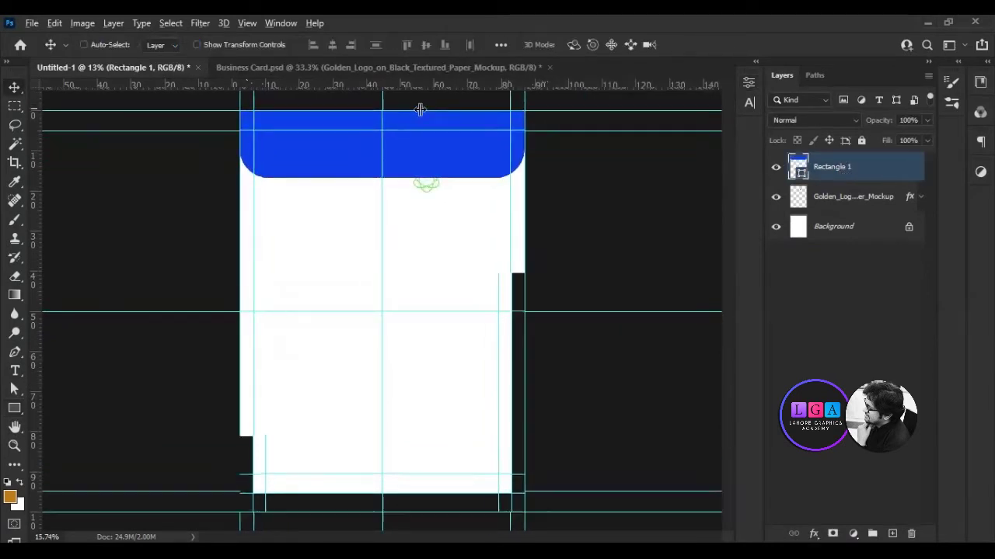
scroll(402, 246, up, 3)
Change the header fill to deep blue #1018c2 and deselect the layer
key(u)
click(163, 45)
click(251, 71)
click(633, 320)
mouse_move(634, 320)
mouse_down()
mouse_move(662, 370)
mouse_move(687, 335)
mouse_up()
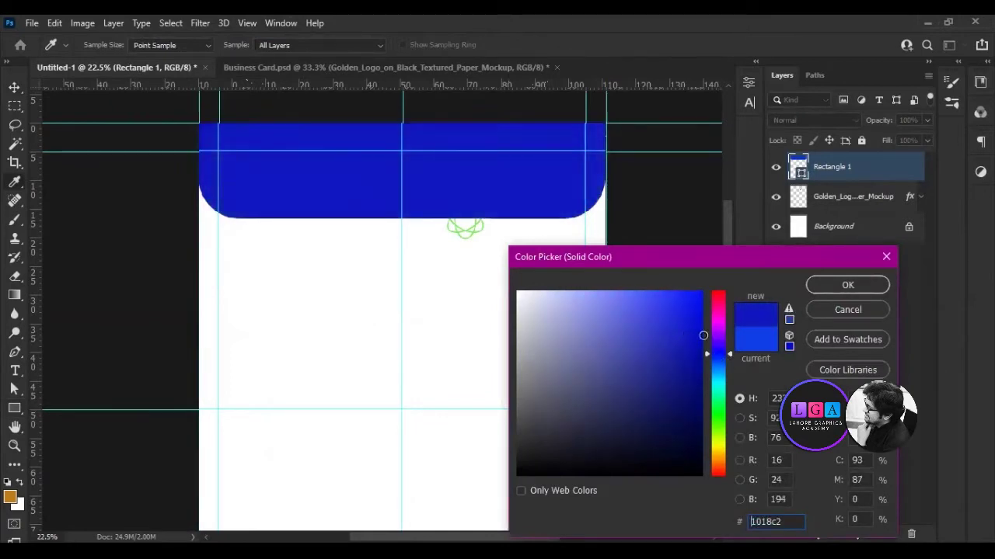
click(847, 285)
click(727, 442)
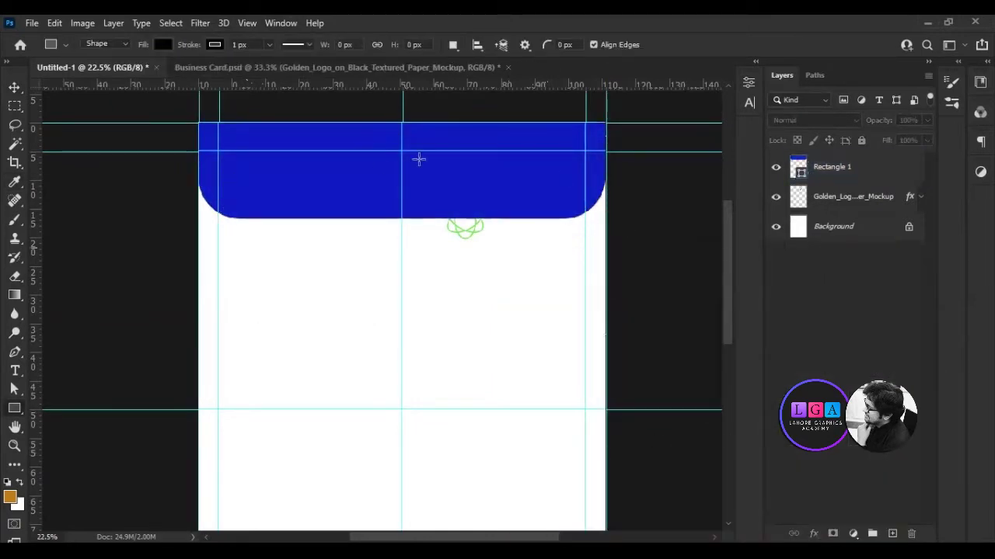
Stack the logo layer above Rectangle 1 and move it onto the header
click(841, 170)
ctrl+click(842, 171)
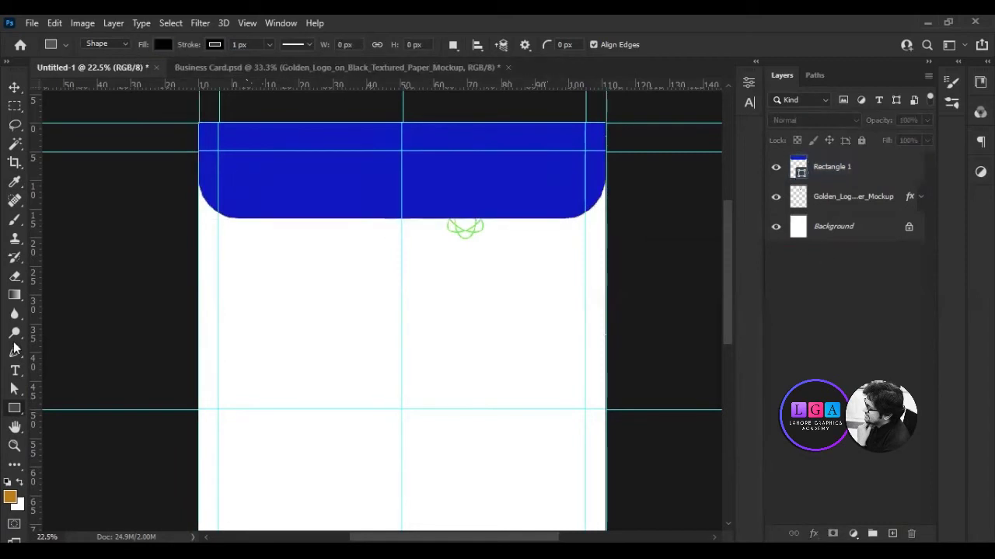
click(835, 167)
click(669, 247)
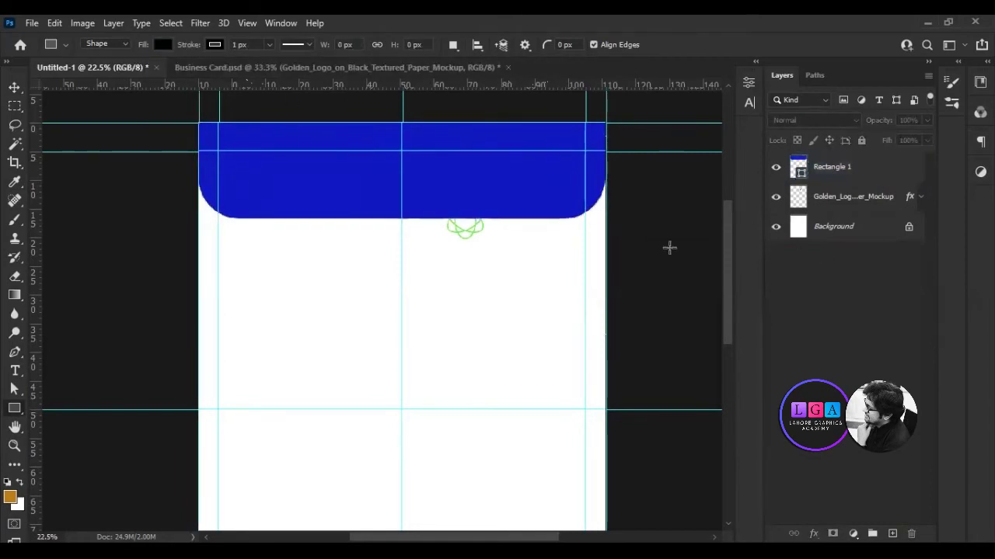
click(850, 194)
key(v)
drag(497, 244, 536, 198)
key(ctrl+])
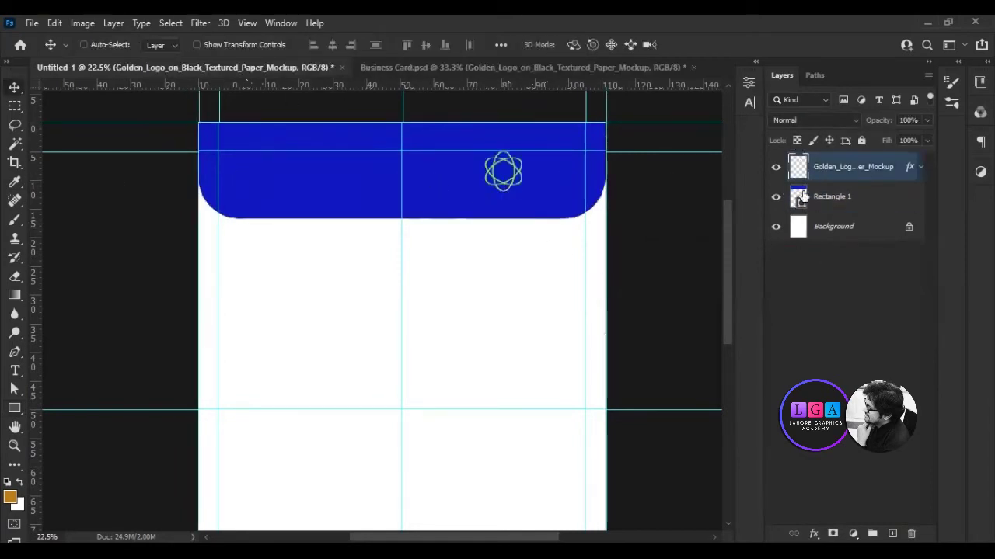
Add a white Color Overlay layer style to the logo
double_click(917, 173)
click(696, 359)
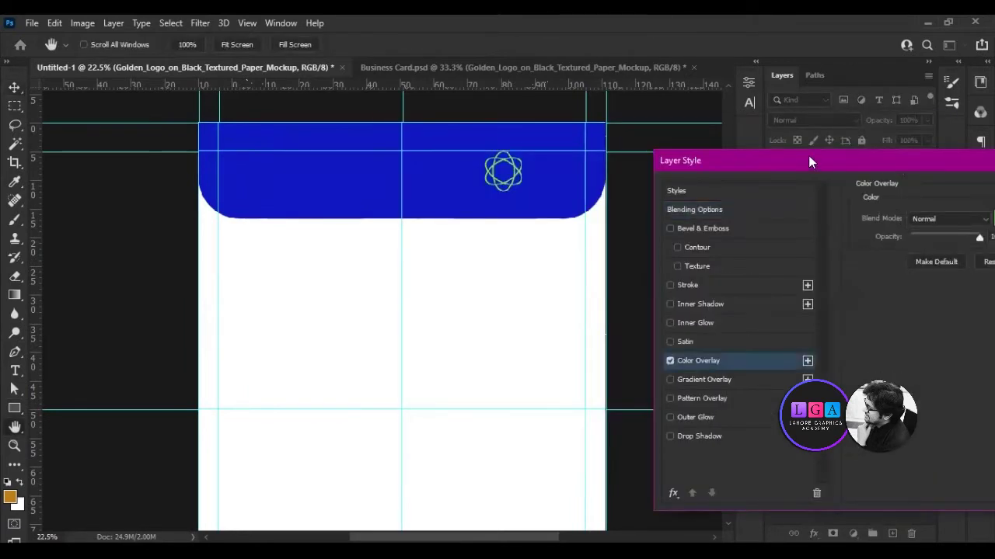
drag(808, 155, 720, 156)
click(917, 214)
click(519, 291)
click(848, 285)
drag(795, 160, 620, 160)
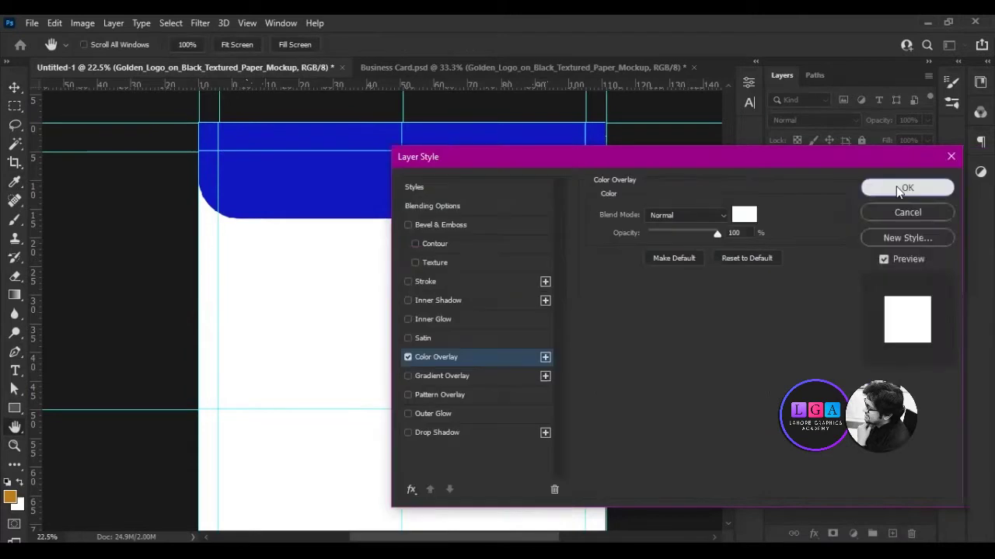
click(922, 186)
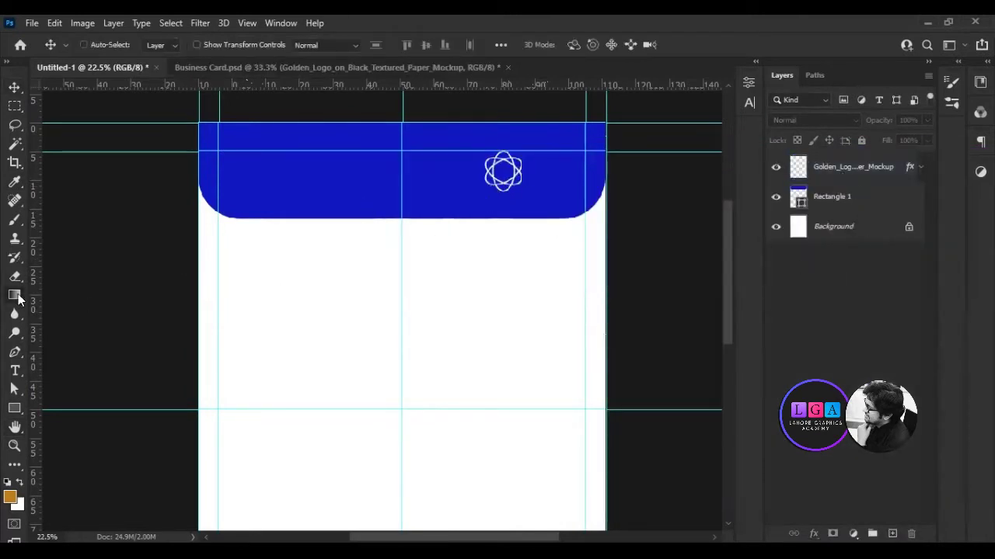
Select the Ellipse tool from the shape tools
click(15, 295)
right_click(15, 408)
click(62, 435)
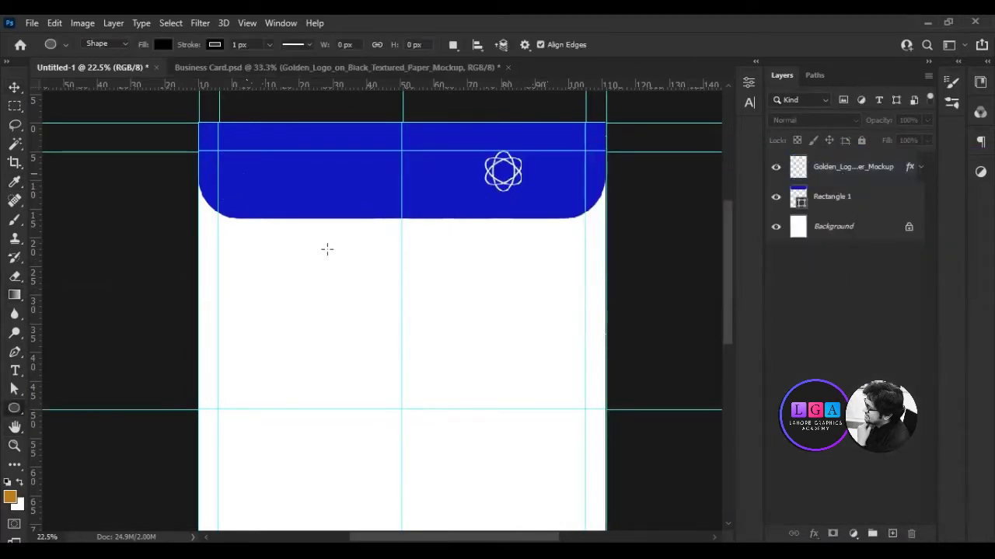
Draw a circle on the header's lower left with white outline and sampled header-blue fill
drag(243, 174, 331, 261)
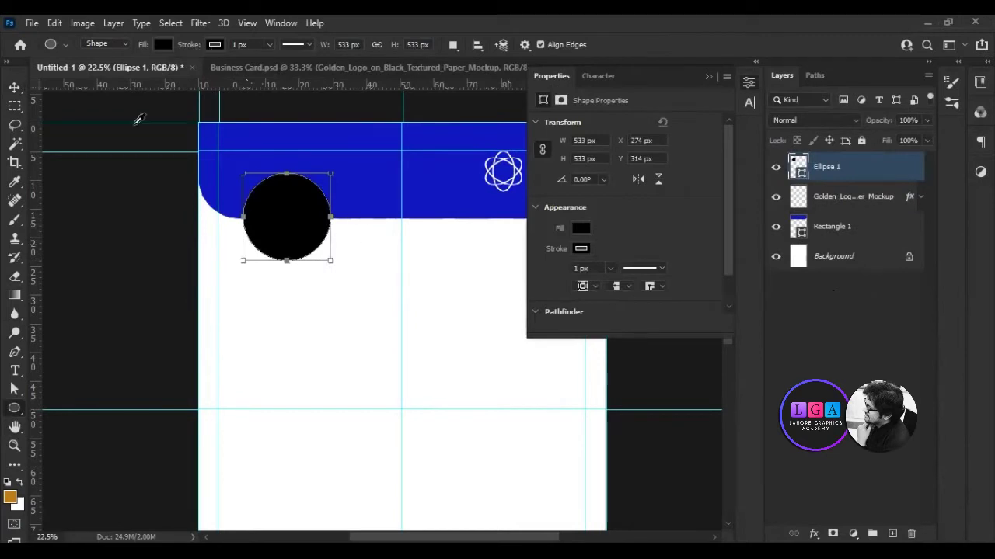
click(214, 44)
click(250, 43)
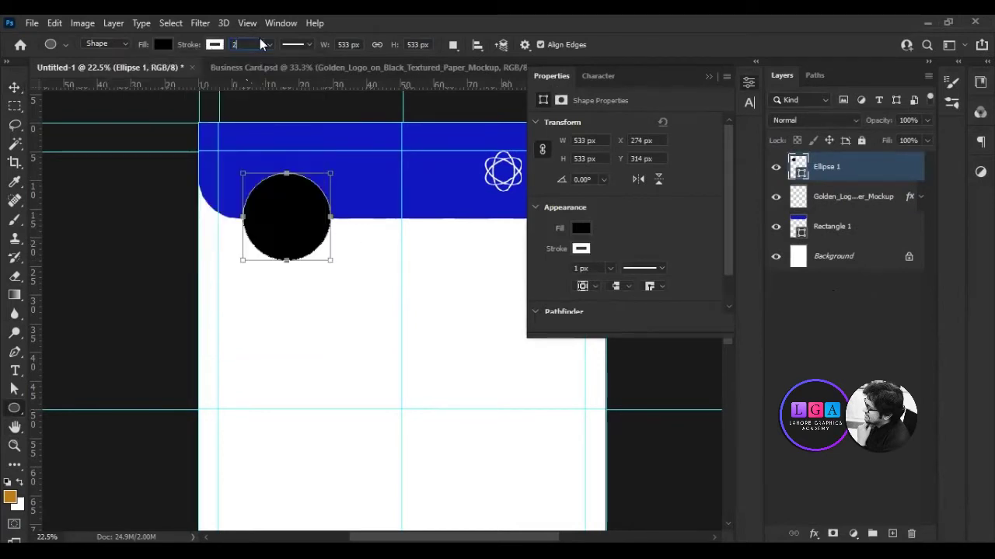
double_click(798, 166)
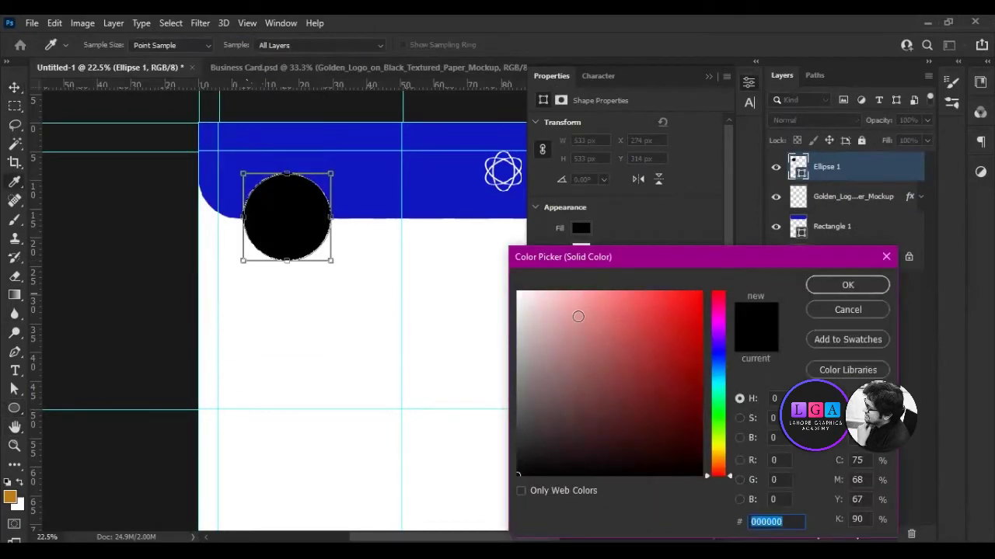
click(373, 171)
click(848, 285)
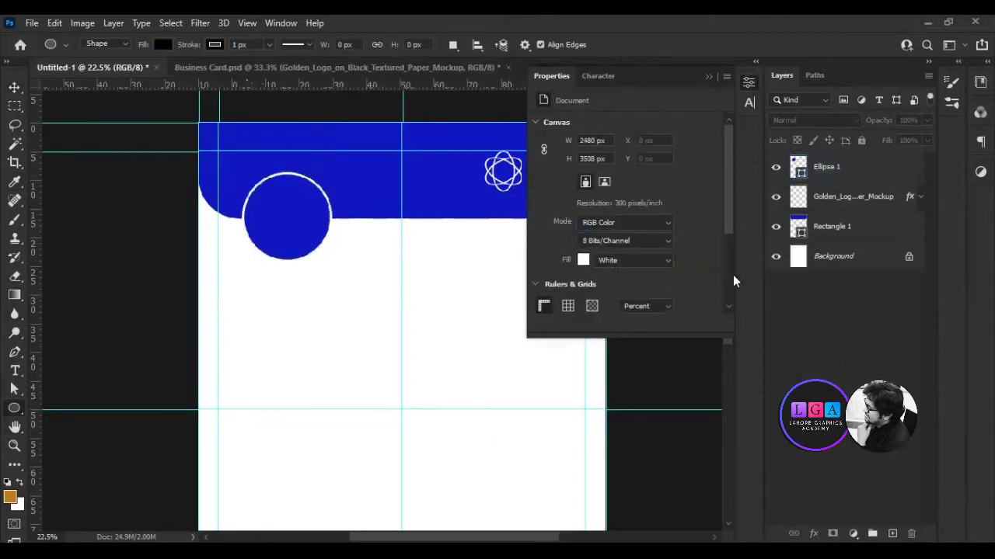
Rename the golden logo layer to Logo
click(708, 76)
click(826, 166)
click(846, 197)
double_click(839, 196)
text(Logo)
key(Return)
Move the logo above the circle, enlarge it, and centre it inside the circle
key(v)
drag(501, 188, 284, 235)
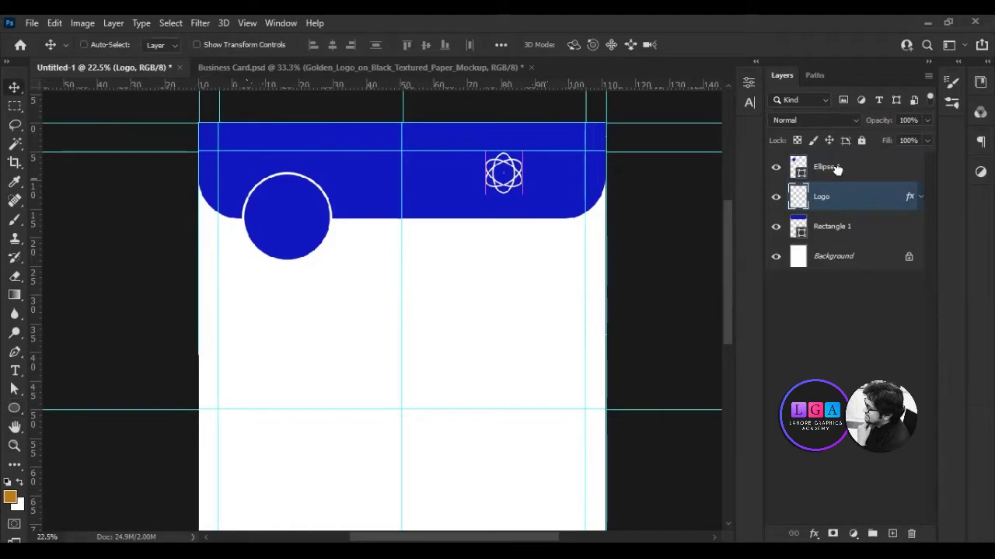
drag(839, 196, 836, 157)
key(ctrl+t)
drag(249, 45, 288, 45)
click(722, 46)
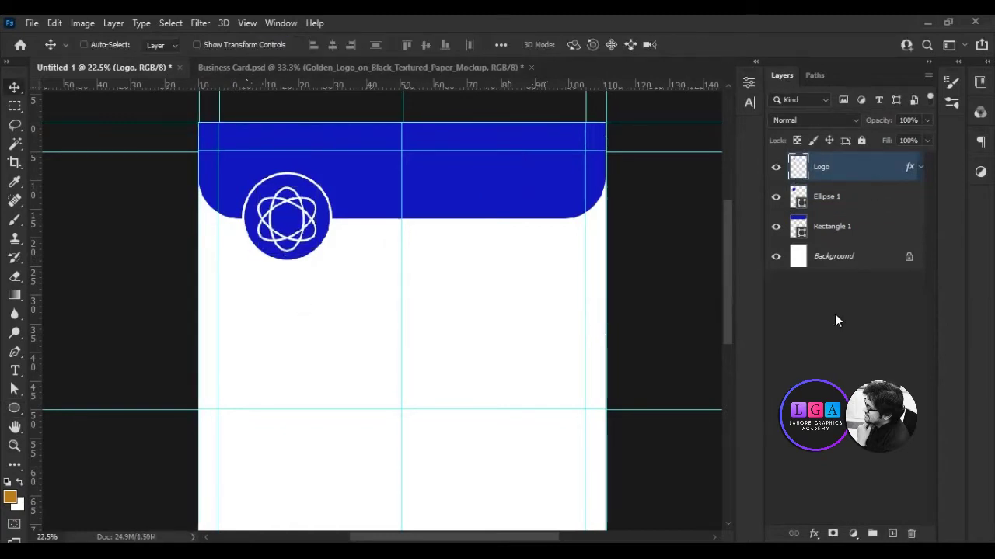
shift+click(859, 204)
click(333, 45)
Reselect the Logo layer, finalize its transform, and clear the layer selection
scroll(374, 253, down, 2)
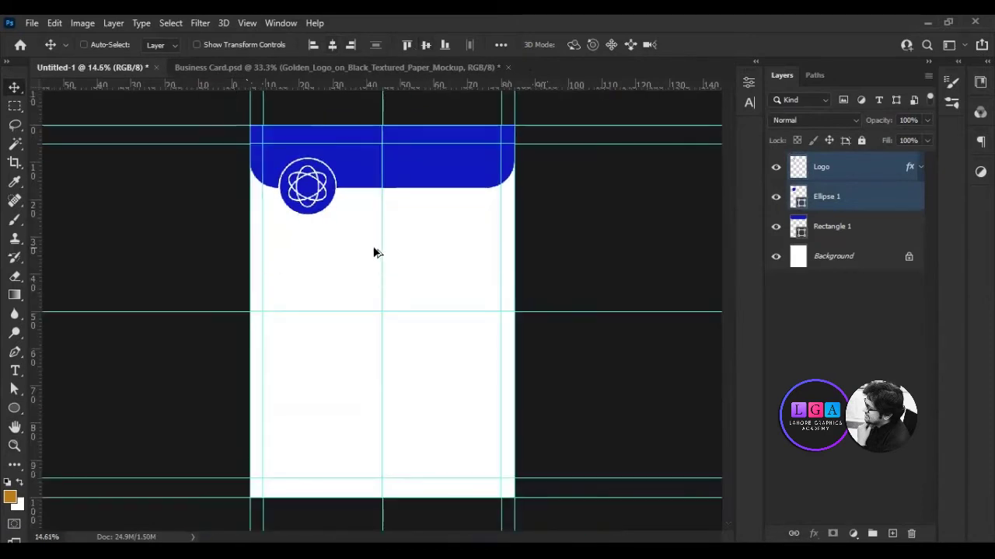
click(829, 171)
key(ctrl+t)
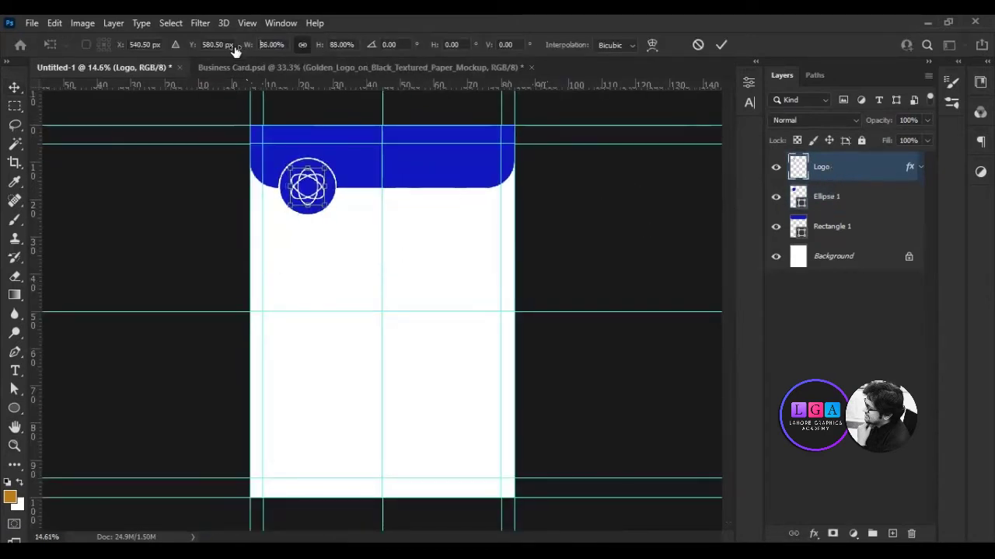
click(721, 45)
click(862, 300)
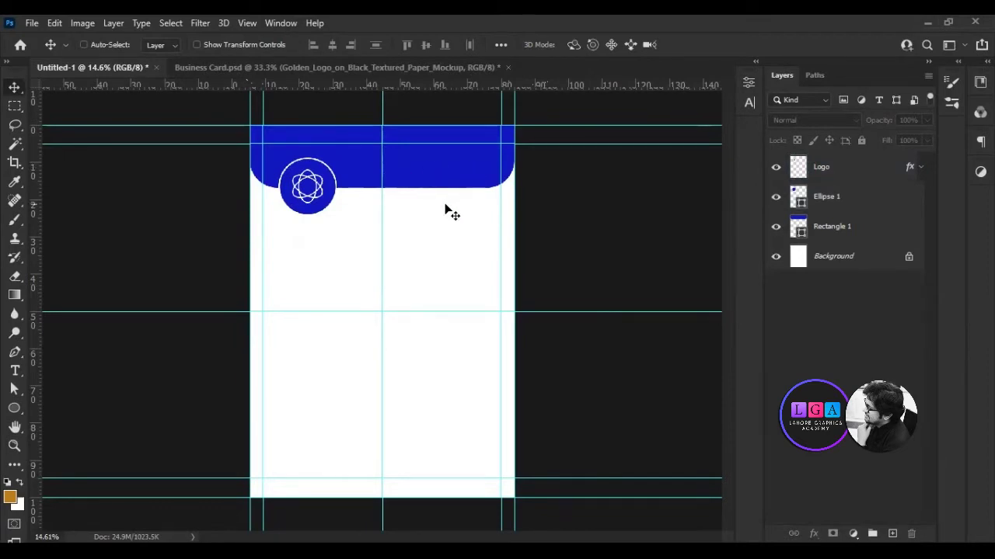
click(15, 371)
scroll(383, 224, up, 2)
scroll(469, 108, up, 2)
click(313, 191)
text(WWW.YOURWEBSITE.COM)
key(ctrl+a)
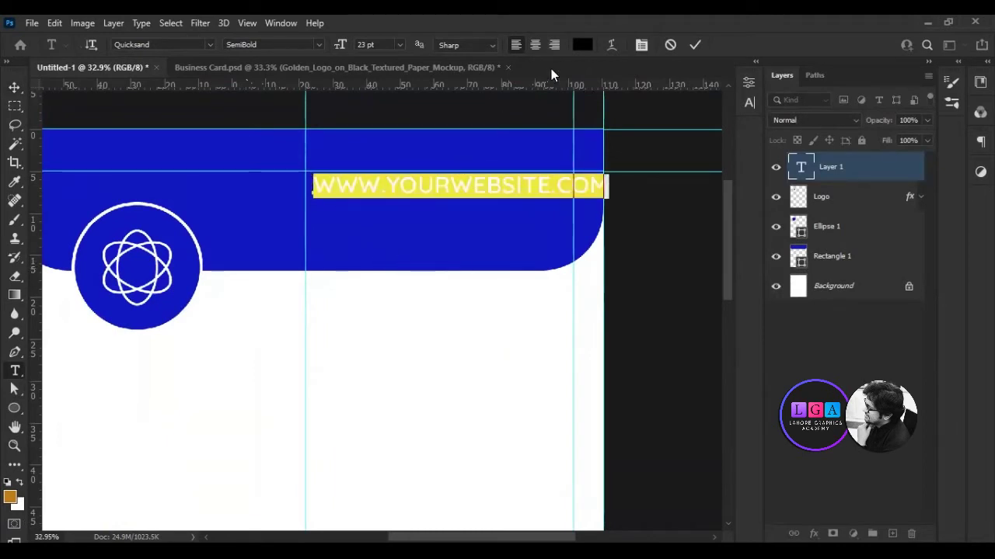
click(582, 46)
click(519, 289)
click(839, 285)
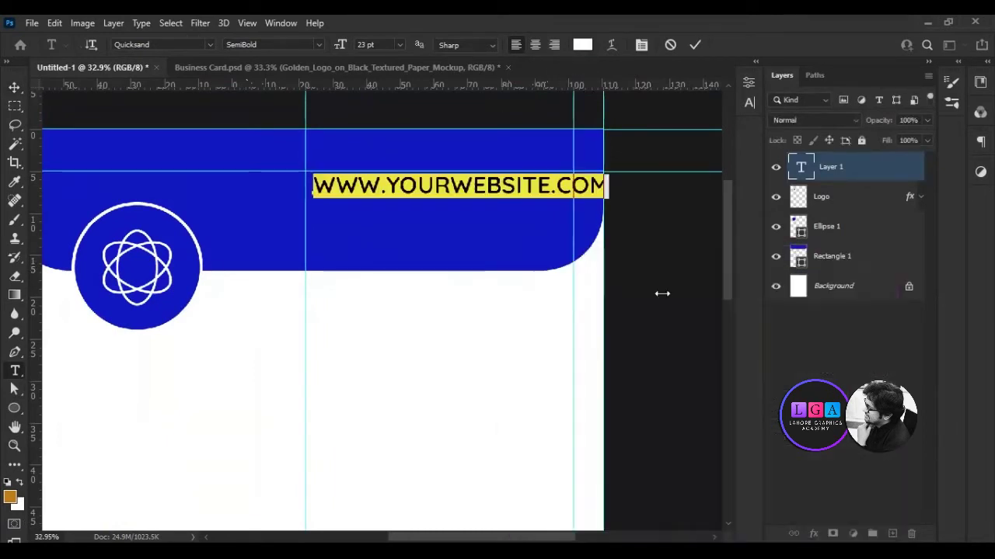
drag(327, 48, 337, 52)
mouse_move(405, 237)
mouse_down()
mouse_move(449, 256)
mouse_move(453, 289)
mouse_up()
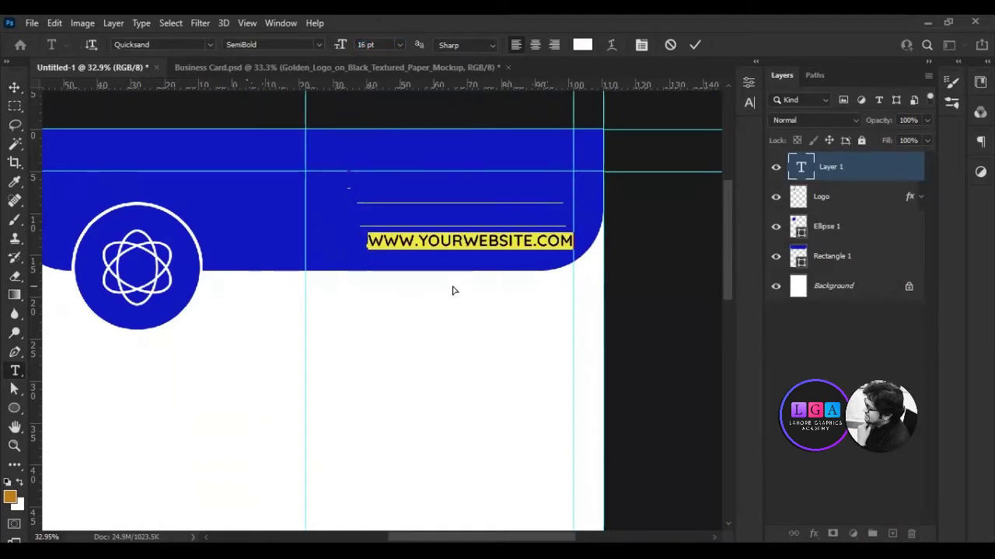
click(695, 44)
Group the Ellipse 1 and Rectangle 1 layers into a group named Header
scroll(509, 339, down, 1)
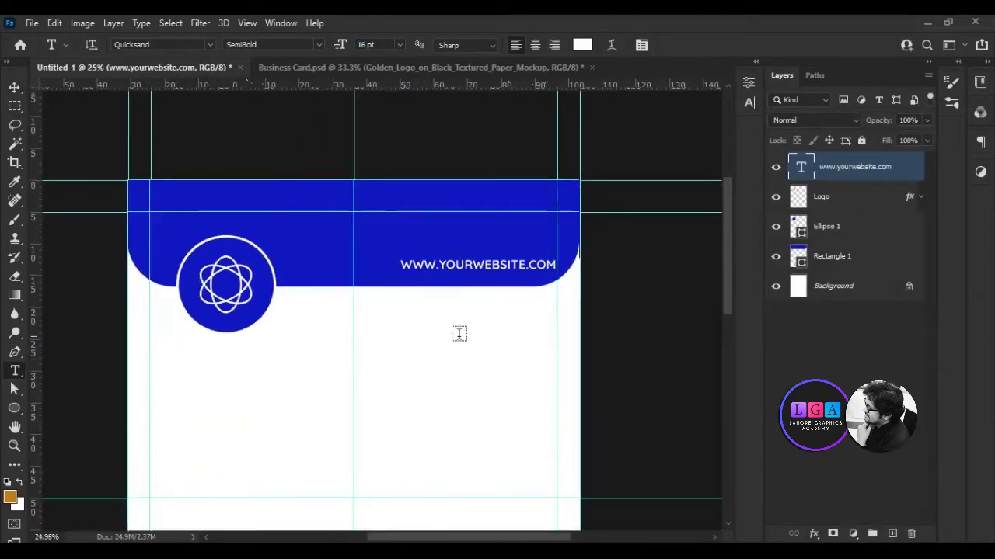
click(831, 232)
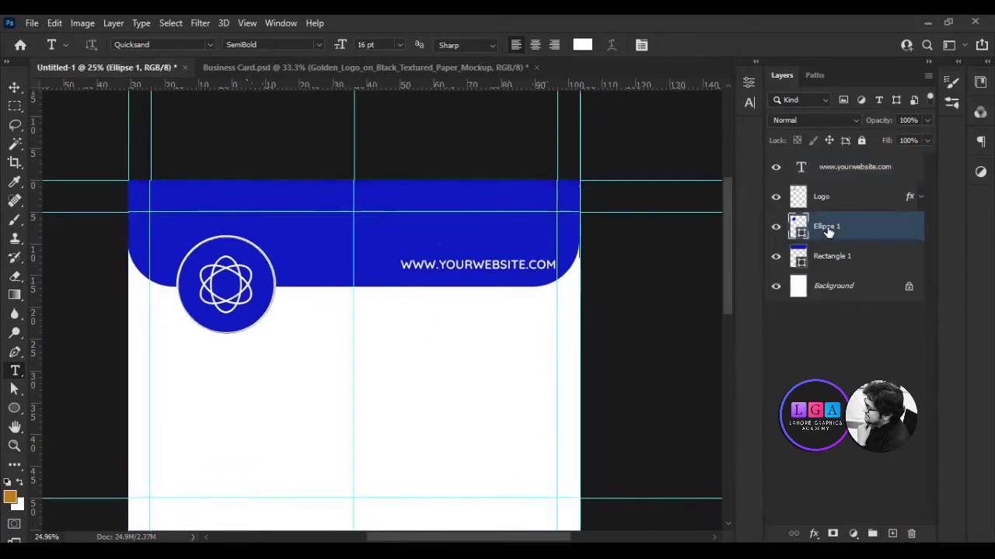
shift+click(830, 262)
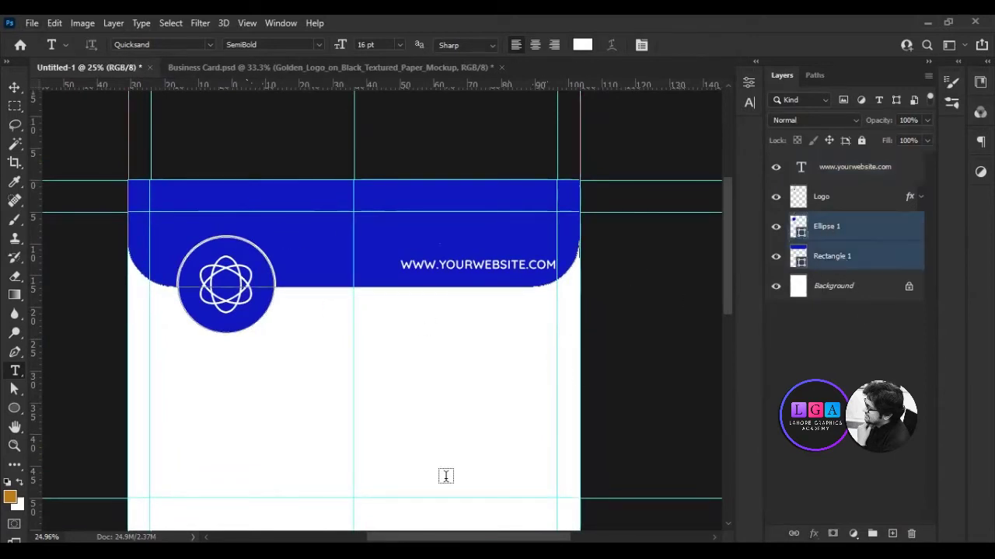
key(ctrl+g)
double_click(828, 222)
text(Header)
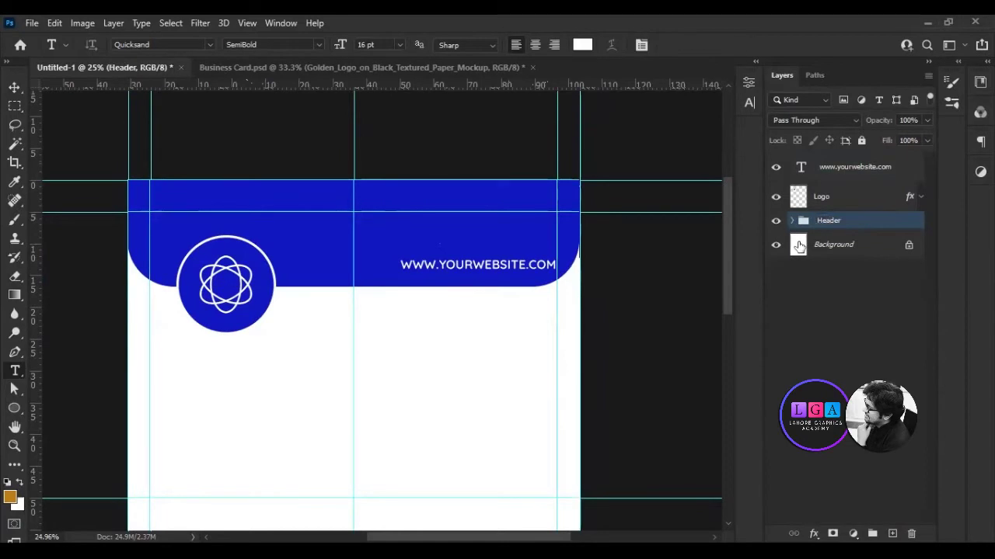
click(801, 292)
scroll(395, 360, down, 3)
scroll(406, 181, up, 1)
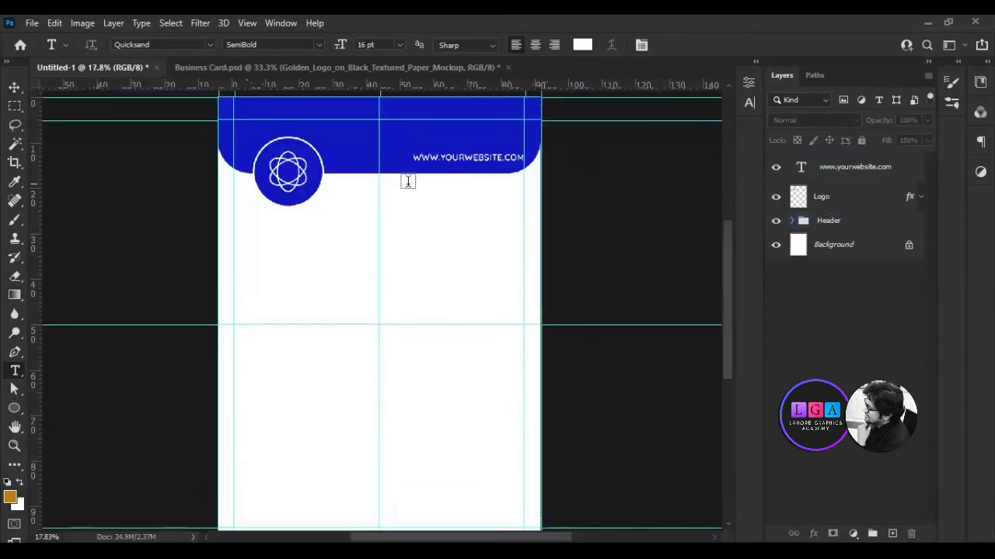
Type 'Your Headline' in near-black as a new text layer below the header
click(239, 244)
key(BackSpace)
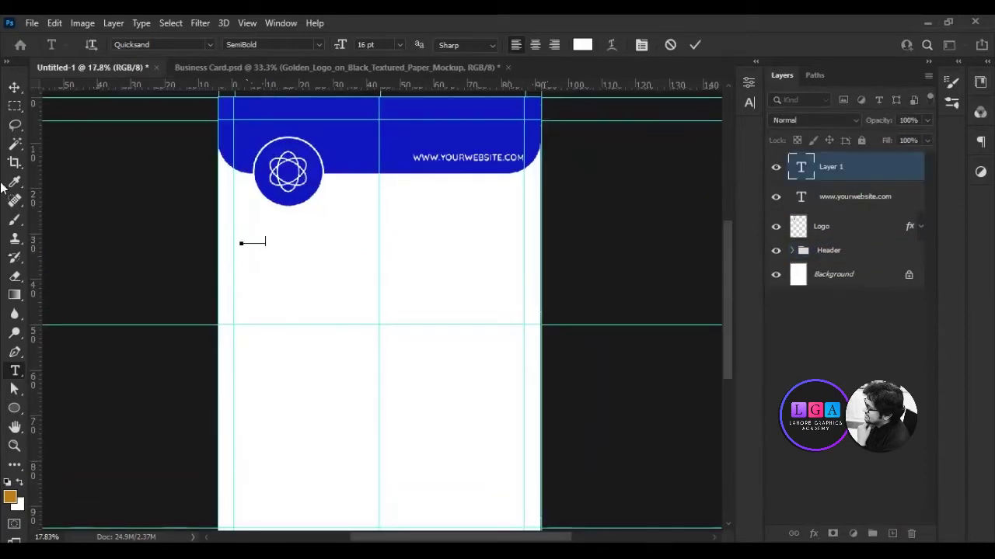
text(Your Headline)
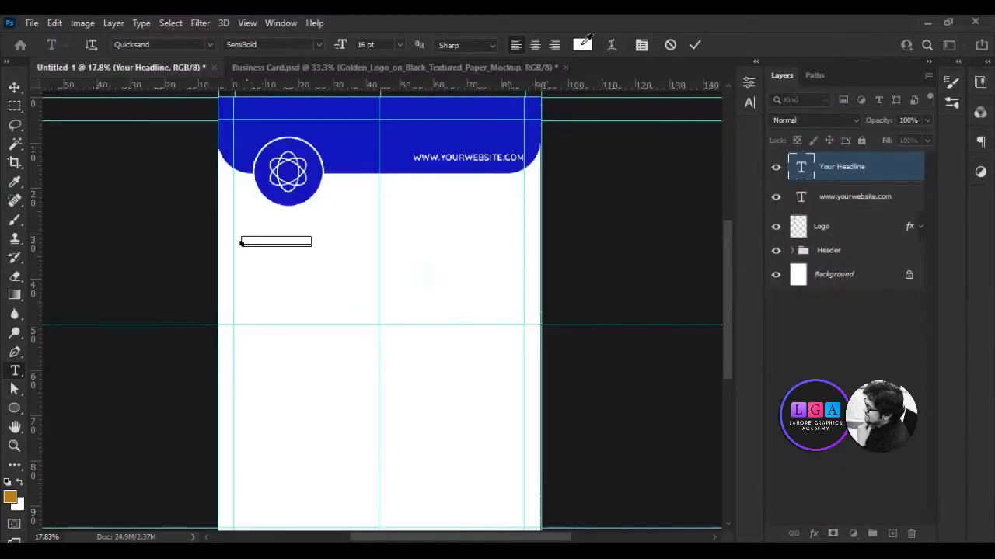
click(582, 44)
drag(514, 445, 494, 453)
click(847, 285)
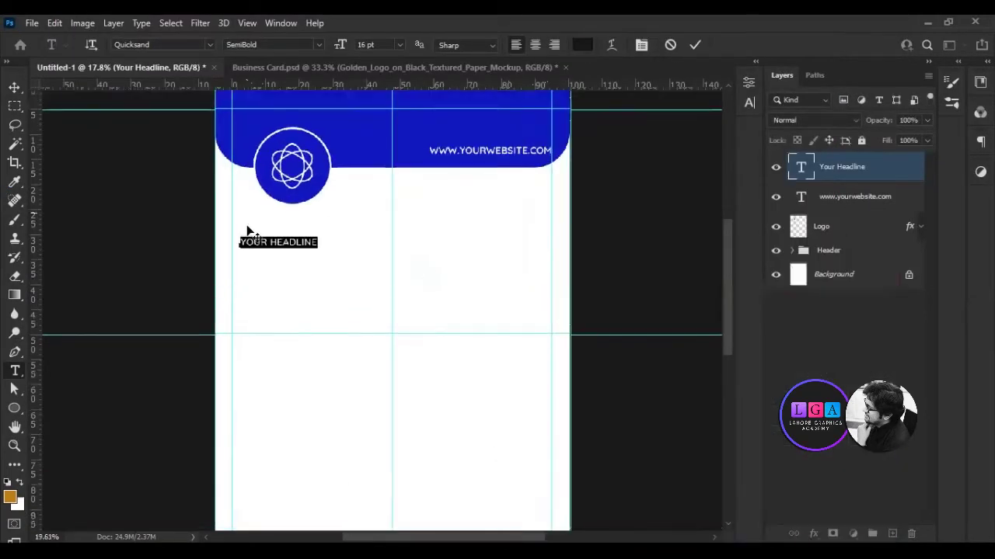
Set the headline to Bebas 40 pt and colour HEADLINE with the logo's blue
scroll(244, 228, up, 2)
click(208, 45)
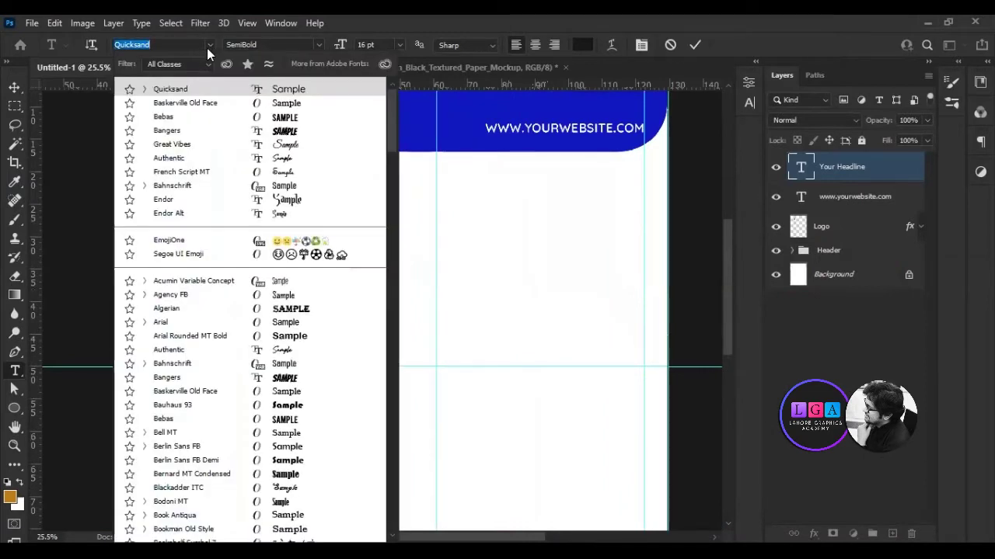
click(170, 116)
drag(346, 49, 388, 48)
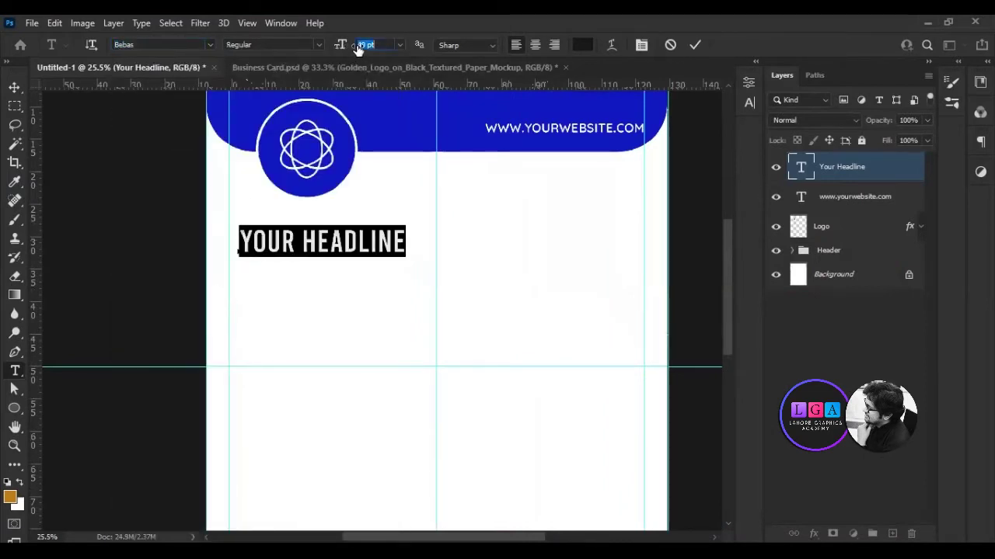
click(578, 49)
click(409, 171)
click(694, 44)
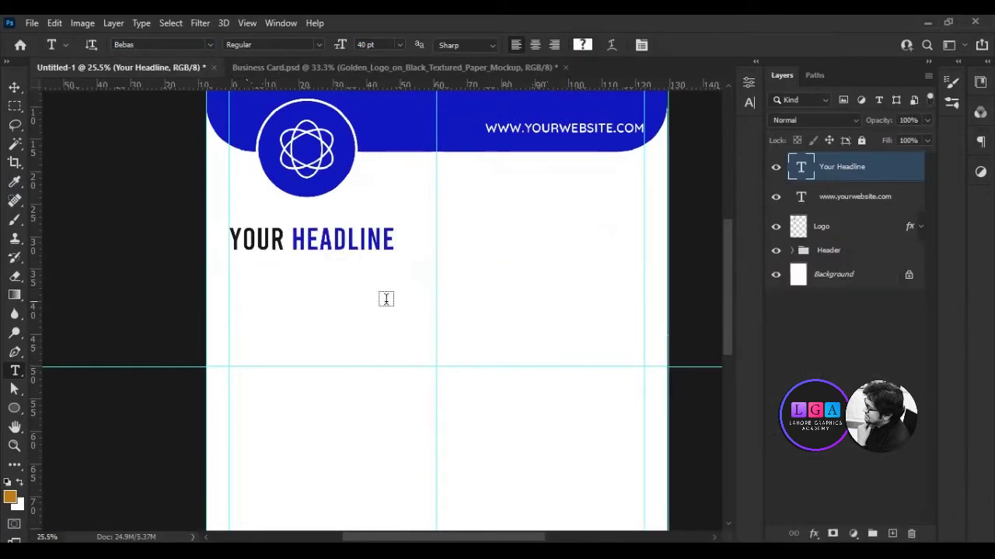
Draw a blue line under the headline as an underline
drag(14, 408, 70, 464)
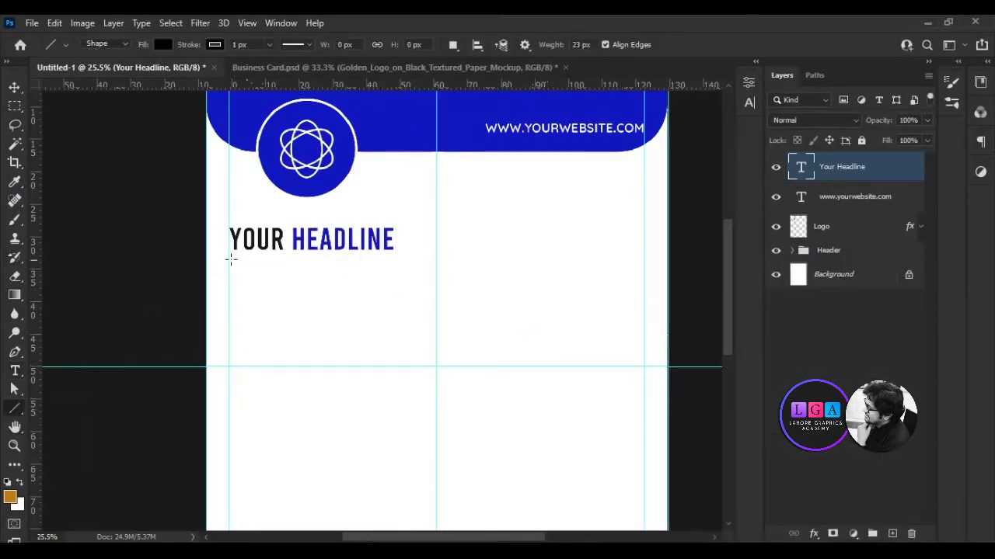
drag(395, 259, 228, 259)
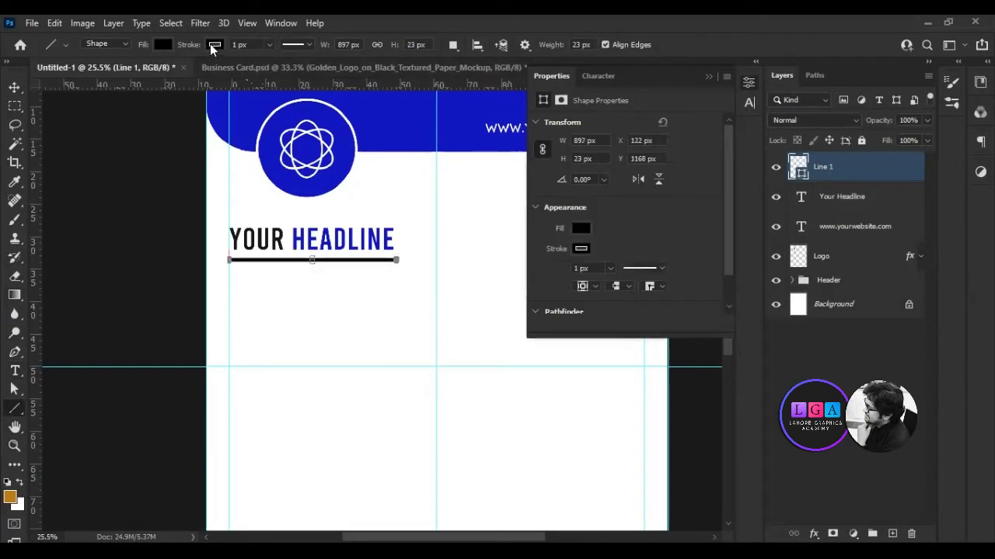
click(162, 44)
click(75, 121)
click(708, 78)
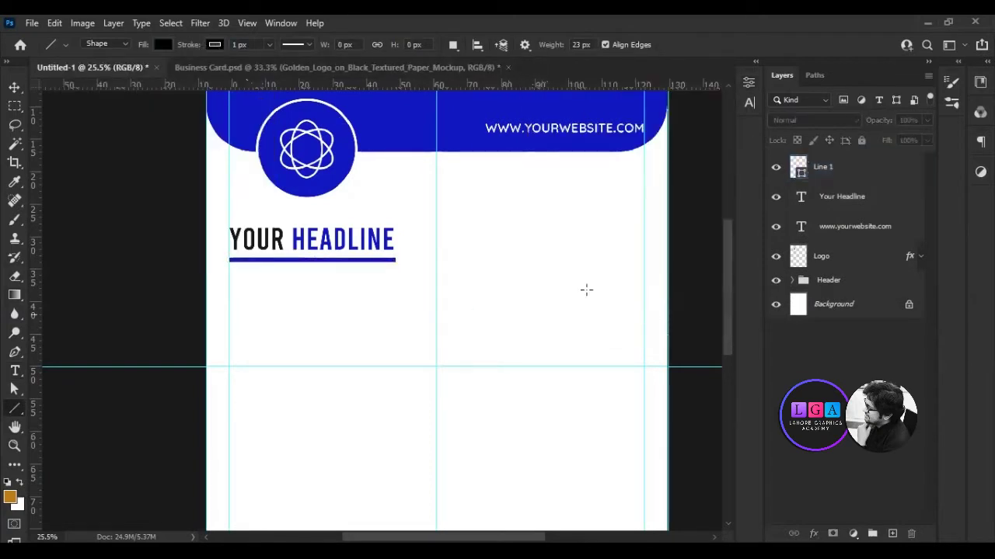
Group the headline and Line 1 layers as Title
click(837, 201)
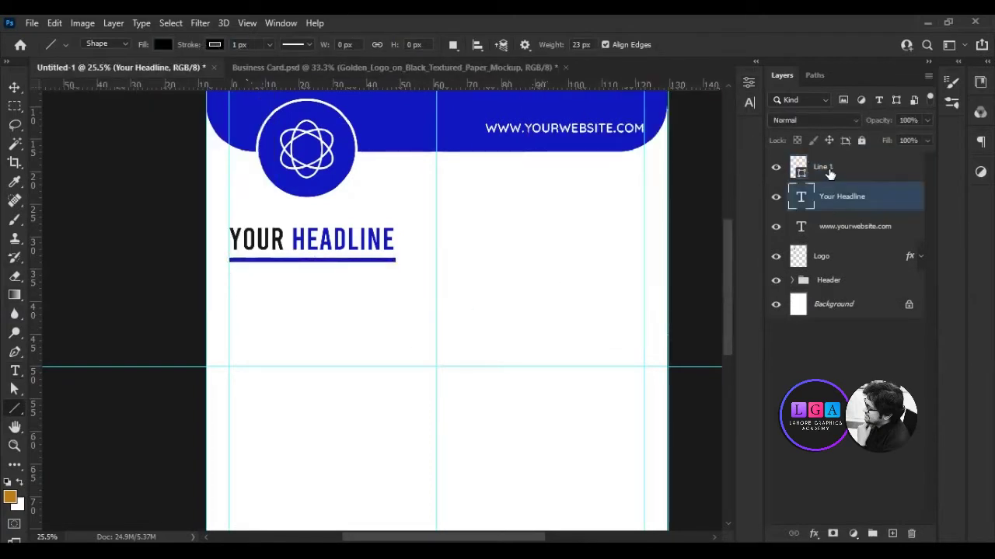
shift+click(823, 166)
key(ctrl+g)
double_click(825, 161)
text(Title)
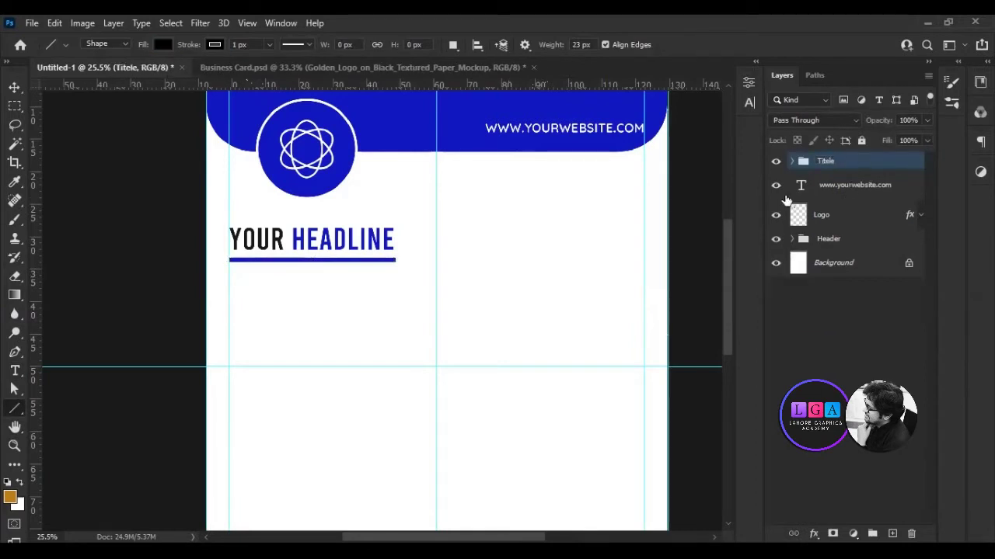
Move the website text and Logo layers into the Header group
click(847, 192)
drag(848, 191, 827, 240)
drag(821, 204, 824, 208)
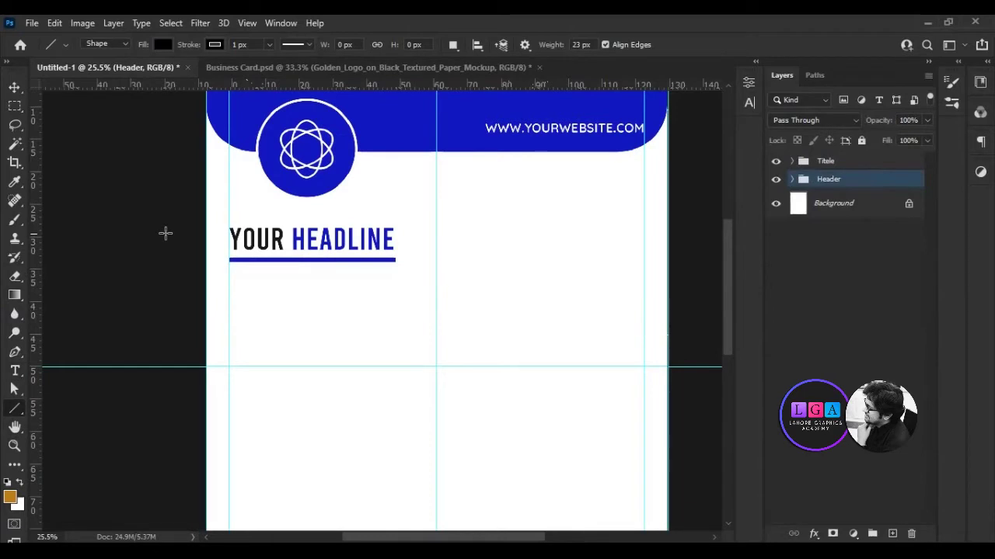
Create a text box below the headline with black text, tracking 0, 21 pt leading, no all caps
click(16, 372)
drag(230, 276, 436, 313)
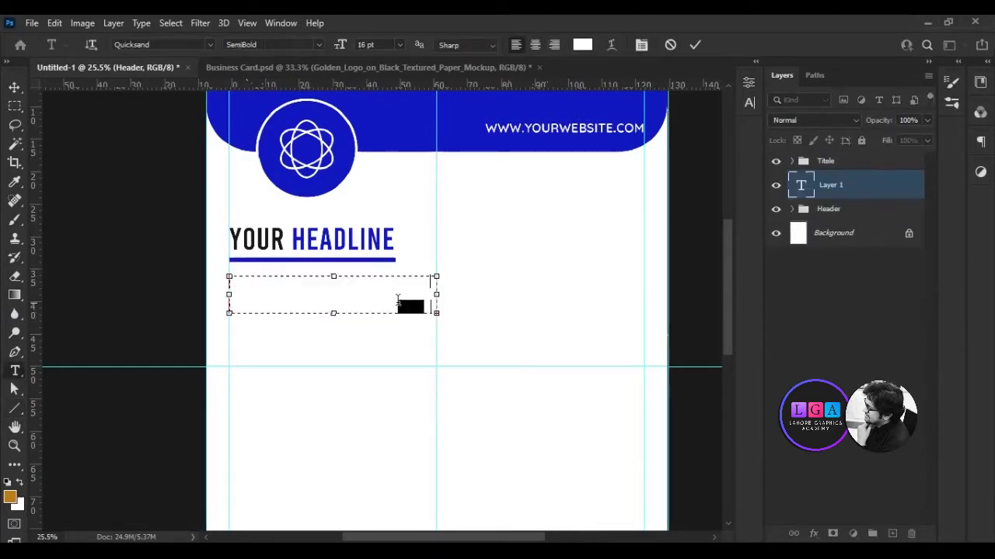
click(583, 44)
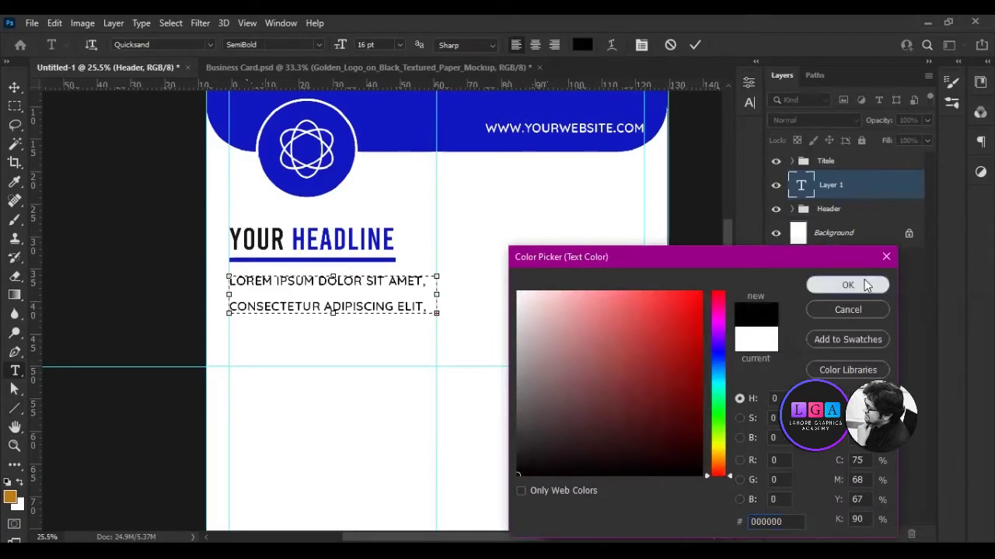
click(847, 284)
click(749, 102)
text(0)
key(Return)
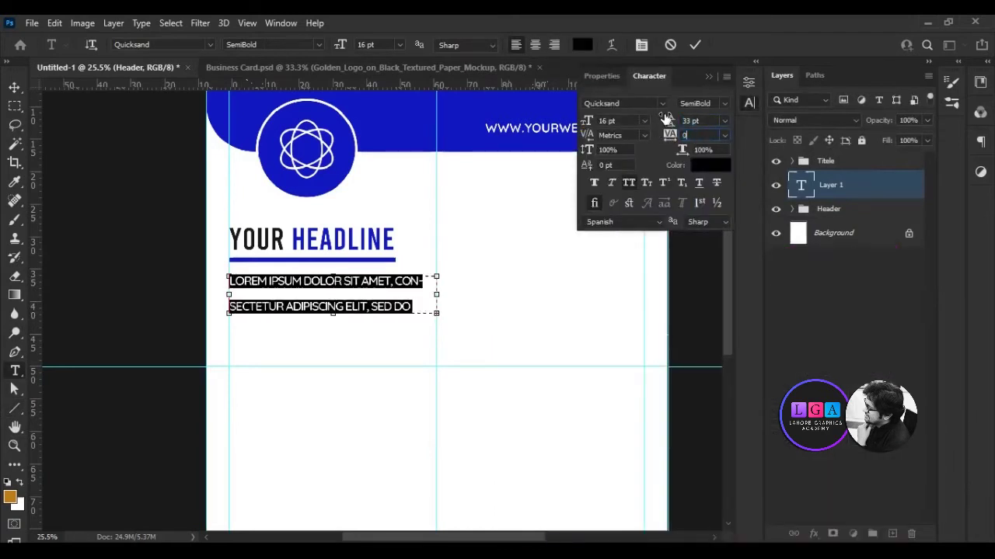
drag(669, 122, 656, 125)
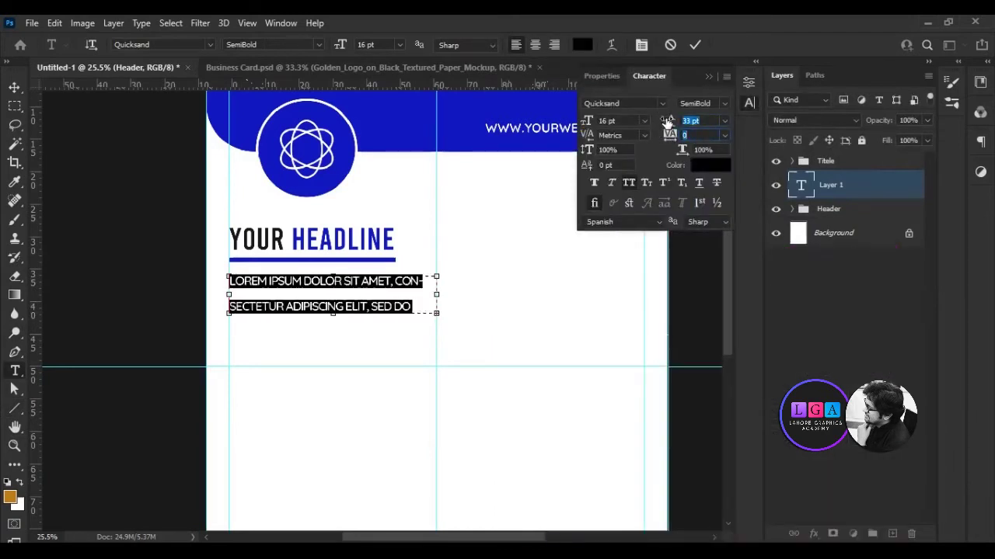
click(628, 183)
click(421, 295)
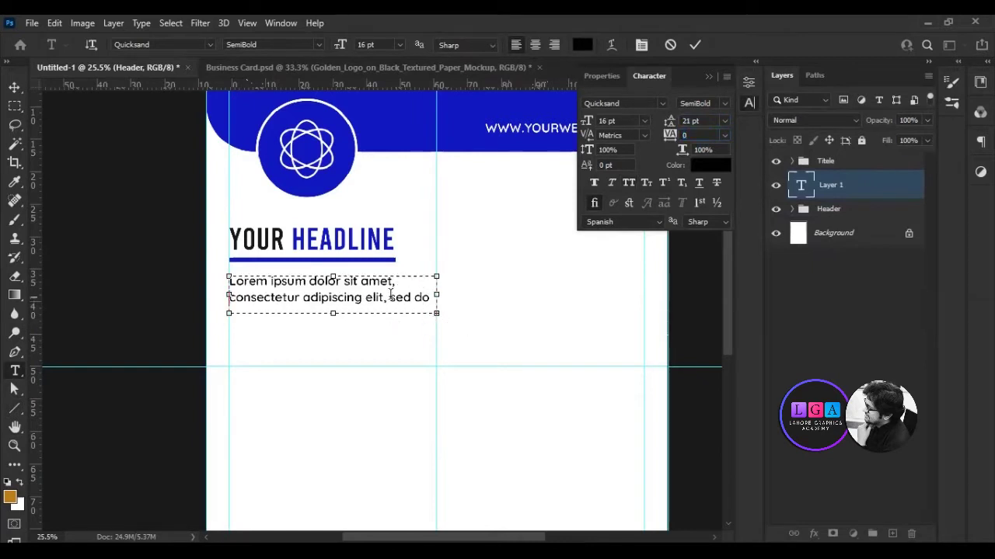
Resize the intro line to 14 pt and trim its trailing word fragment
key(ctrl+a)
click(365, 44)
text(14)
key(Return)
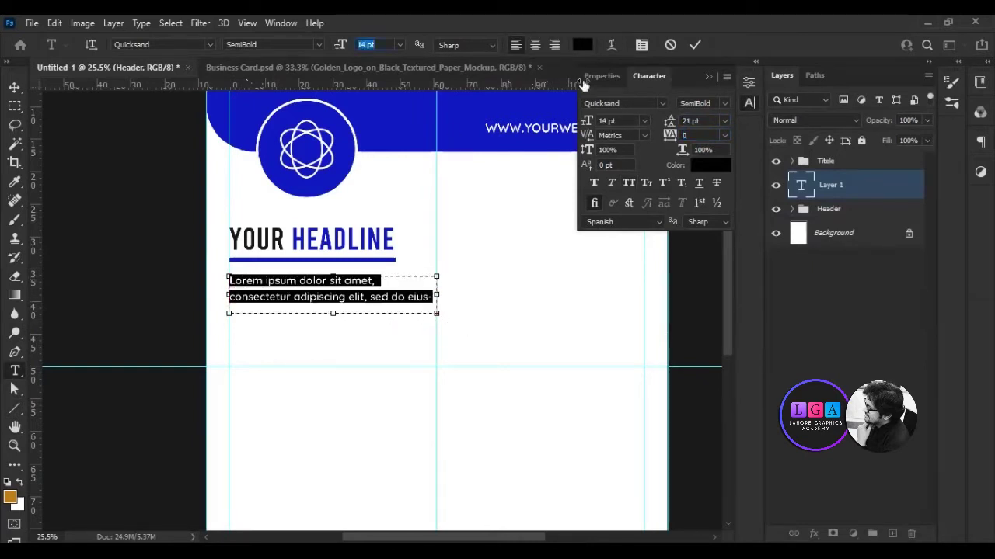
click(427, 297)
key(BackSpace)
key(BackSpace)
key(BackSpace)
key(shift+End)
key(Delete)
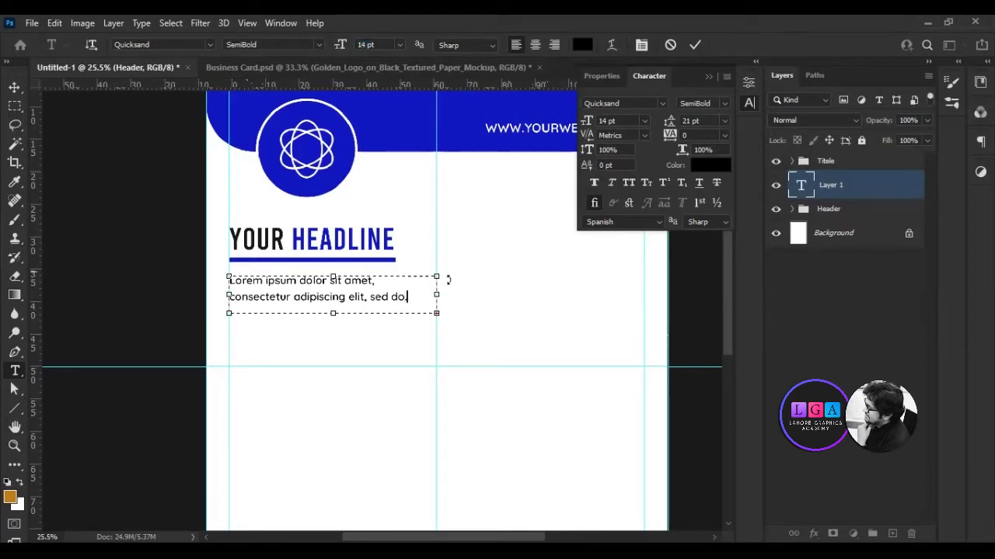
click(695, 46)
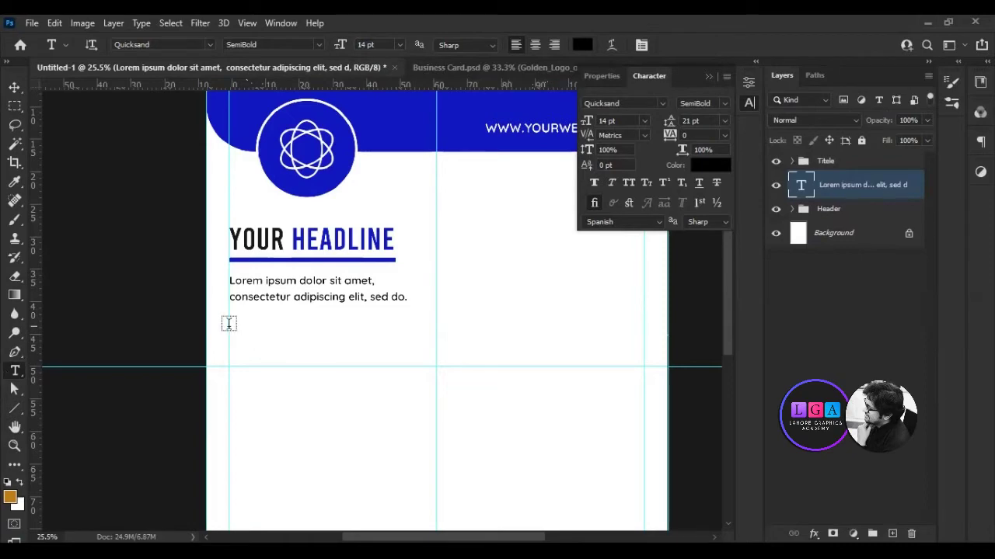
Paste two Lorem ipsum body paragraphs into a large text box below the intro line
scroll(481, 386, down, 2)
drag(229, 262, 644, 467)
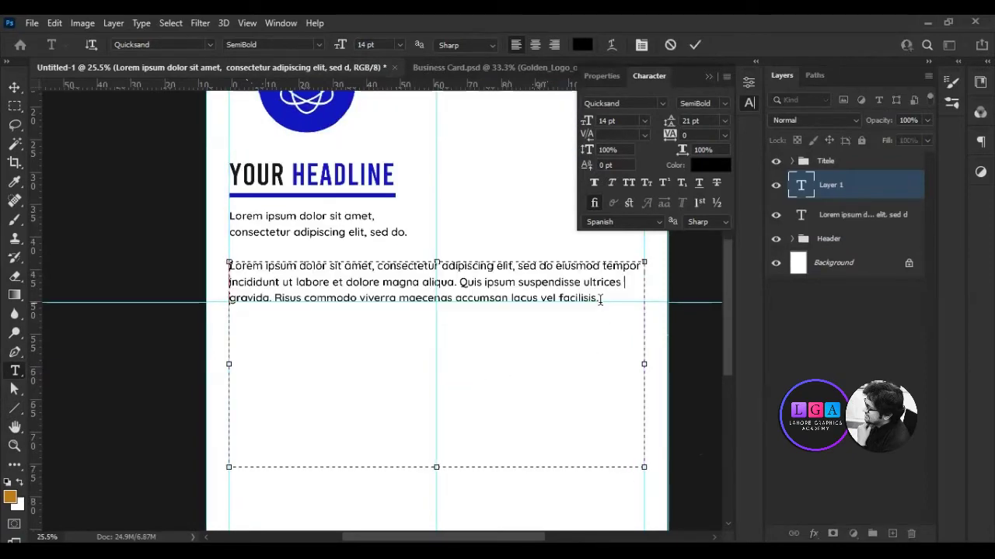
text(Lorem ipsum dolor sit amet, consectetur adipiscing elit, sed do eiusmod tempor incididunt ut labore et dolore magna aliqua. Quis ipsum suspendisse ultrices gravida. Risus commodo viverra maecenas accumsan lacus vel facilisis.)
key(Return)
key(Return)
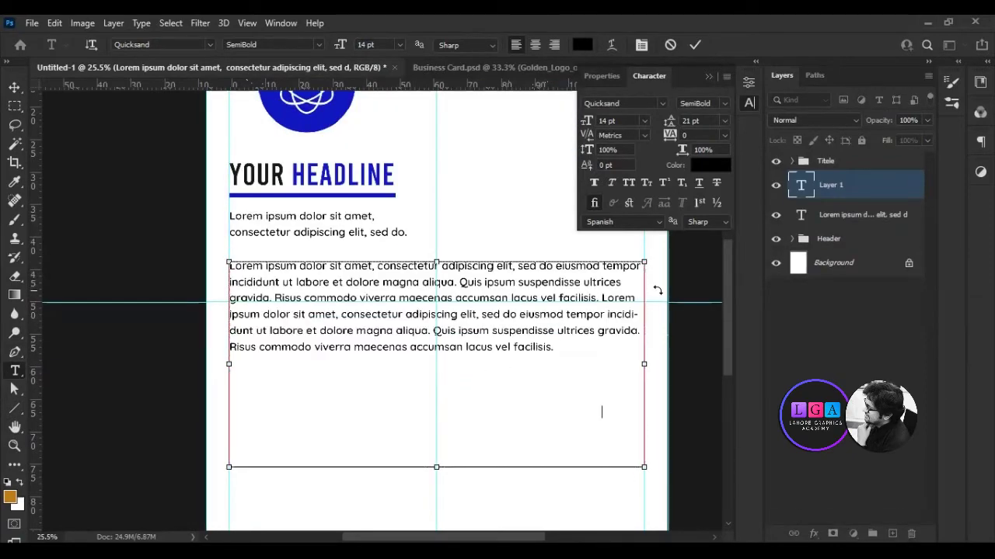
text(Lorem ipsum dolor sit amet, consectetur adipiscing elit, sed do eiusmod tempor incididunt ut labore et dolore magna aliqua. Quis ipsum suspendisse ultrices gravida. Risus commodo viverra maecenas accumsan lacus vel facilisis. Lorem ipsum dolor sit amet, consectetur adipiscing elit, sed do eiusmod tempor incididunt ut labore et dolore magna aliqua. Quis ipsum suspendisse ultrices gravida. Risus commodo viverra maecenas accumsan lacus vel facilisis.)
click(708, 75)
click(695, 44)
scroll(431, 431, down, 3)
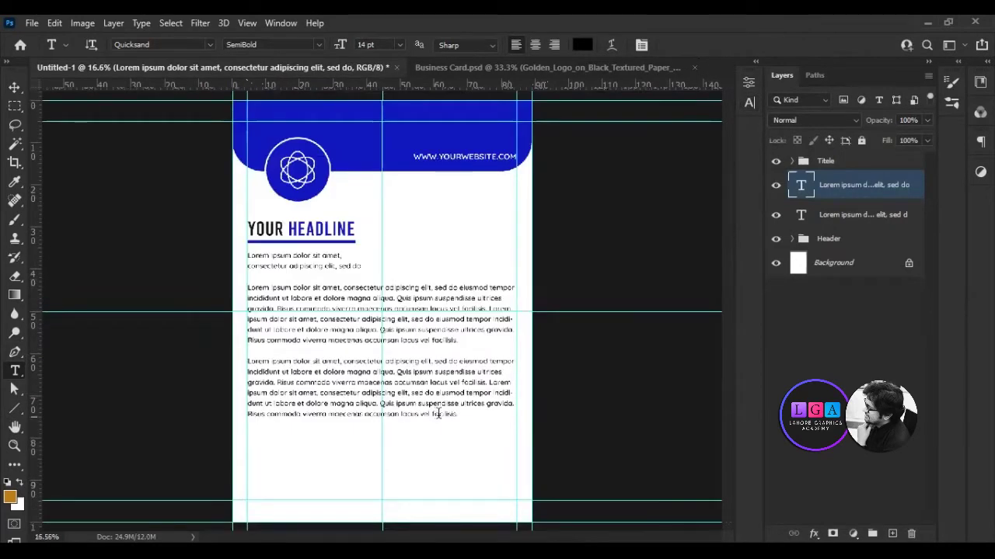
scroll(431, 431, up, 1)
scroll(431, 431, up, 2)
scroll(412, 435, up, 2)
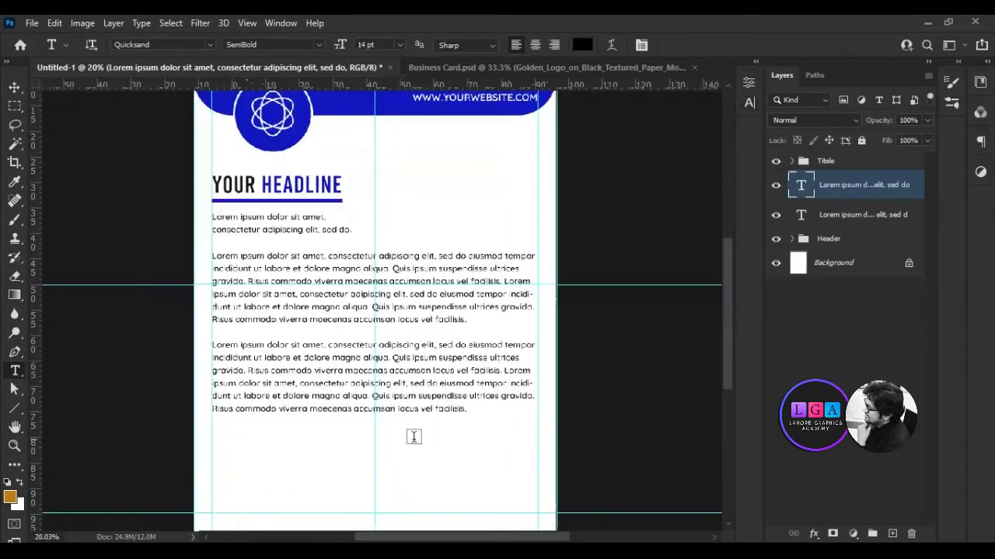
drag(401, 404, 403, 325)
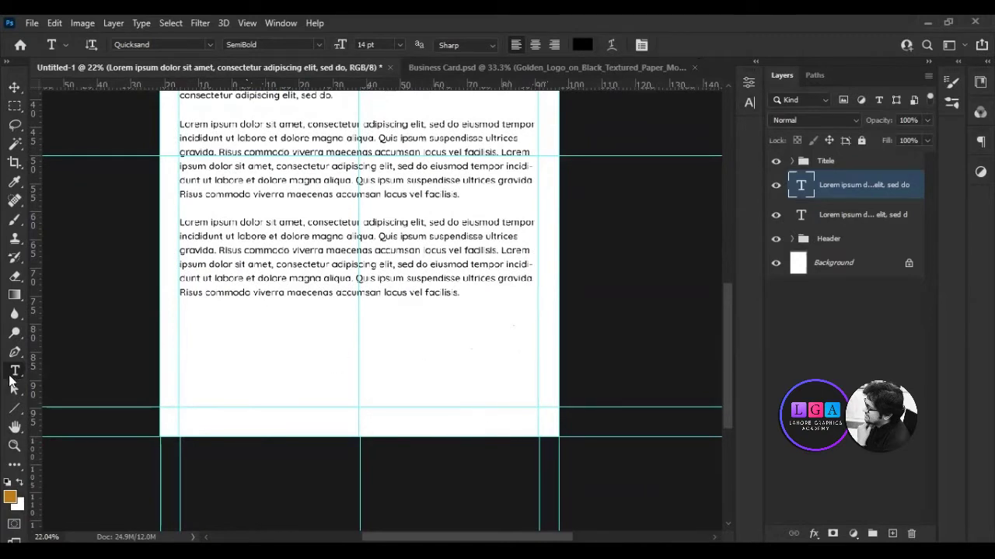
Add a 'Signature' line below the paragraphs in the Authentic font at 67 pt
click(392, 356)
text(Signature)
drag(340, 45, 288, 55)
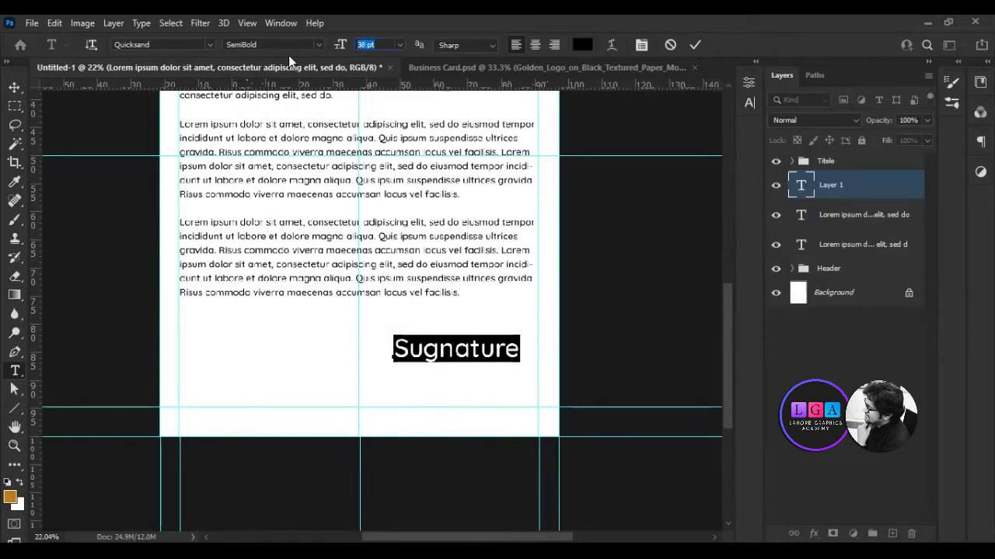
click(424, 351)
key(BackSpace)
text(i)
key(ctrl+a)
click(209, 45)
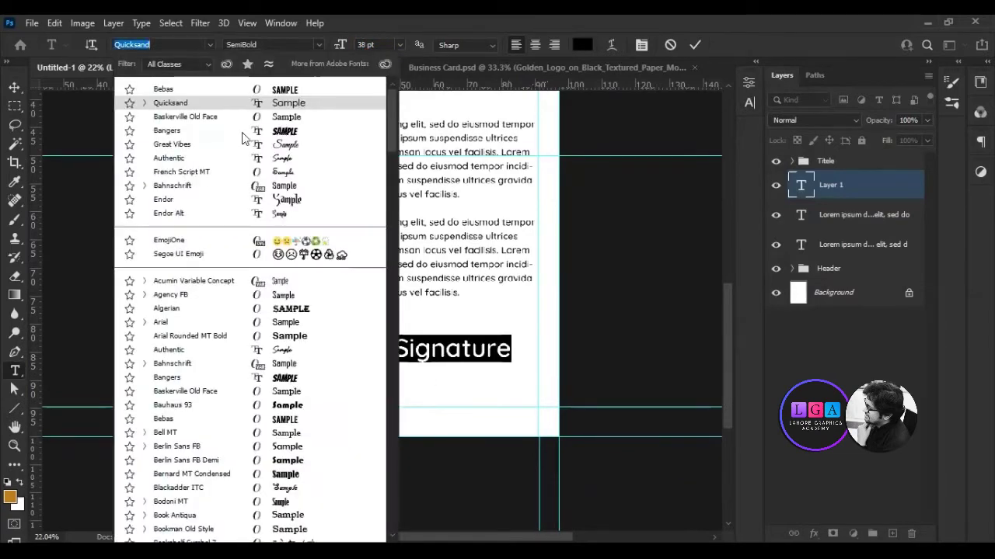
click(169, 158)
drag(340, 45, 372, 47)
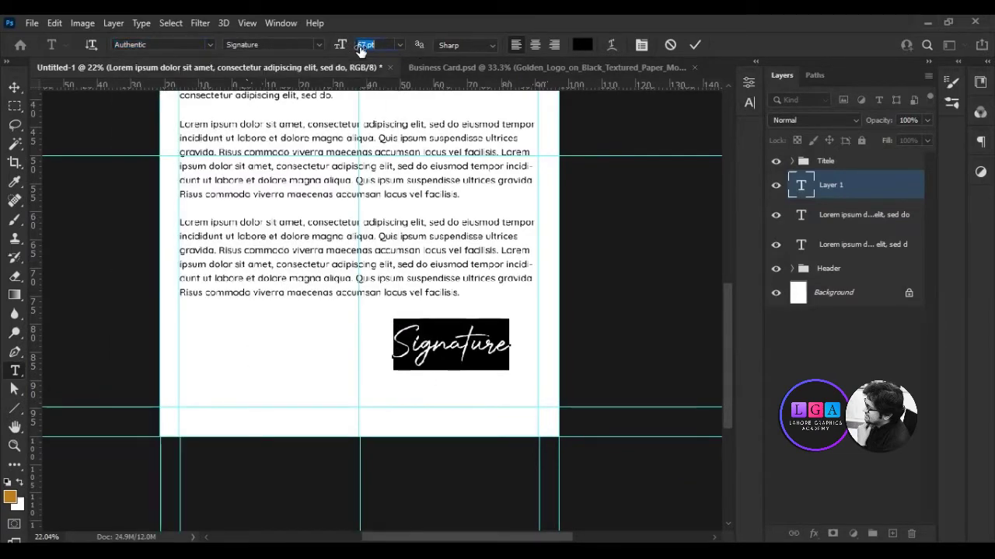
click(695, 45)
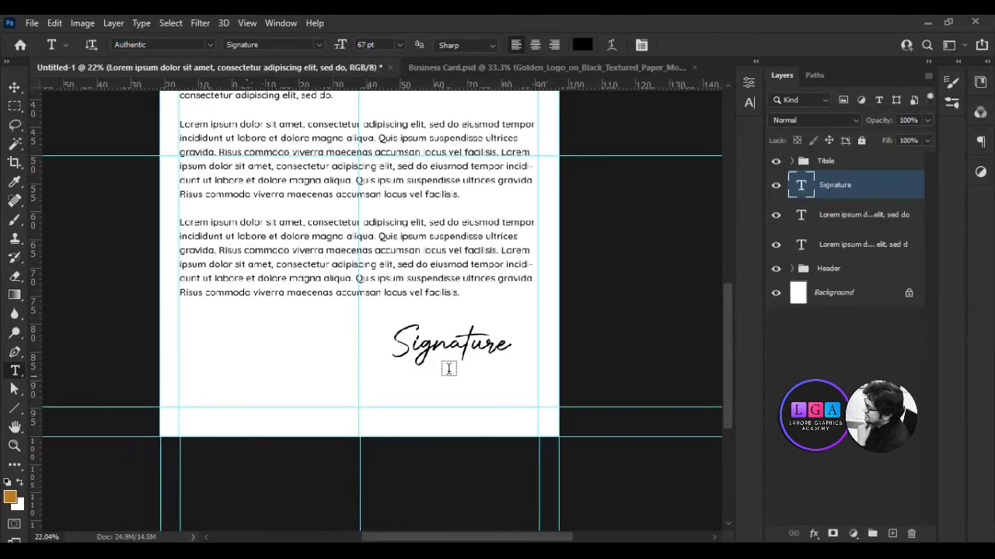
Add a 'CEO Company' caption beneath the signature in Quicksand at 20 pt
text(CEO)
text( You)
key(ctrl+shift+Left)
text(Com)
key(ctrl+a)
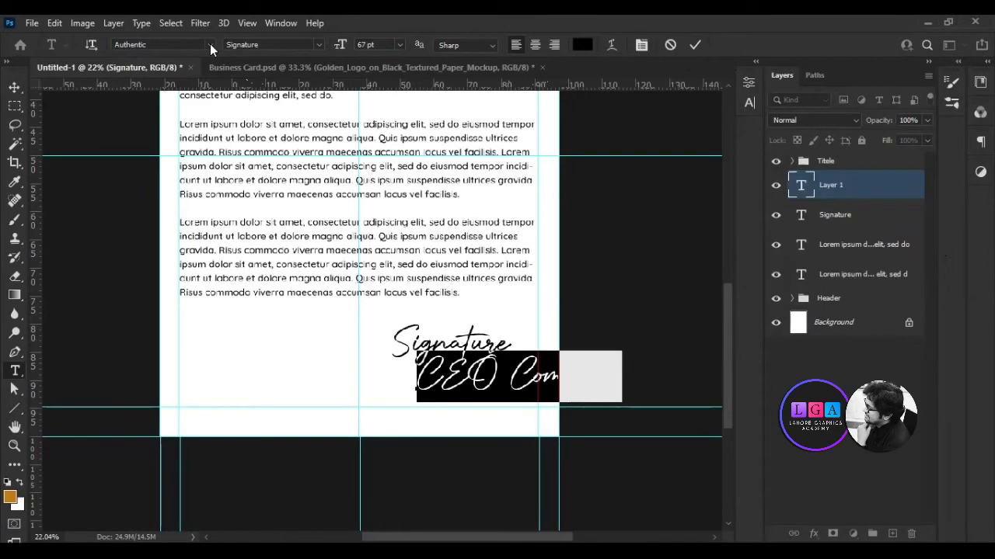
click(209, 44)
click(224, 139)
drag(340, 49, 307, 62)
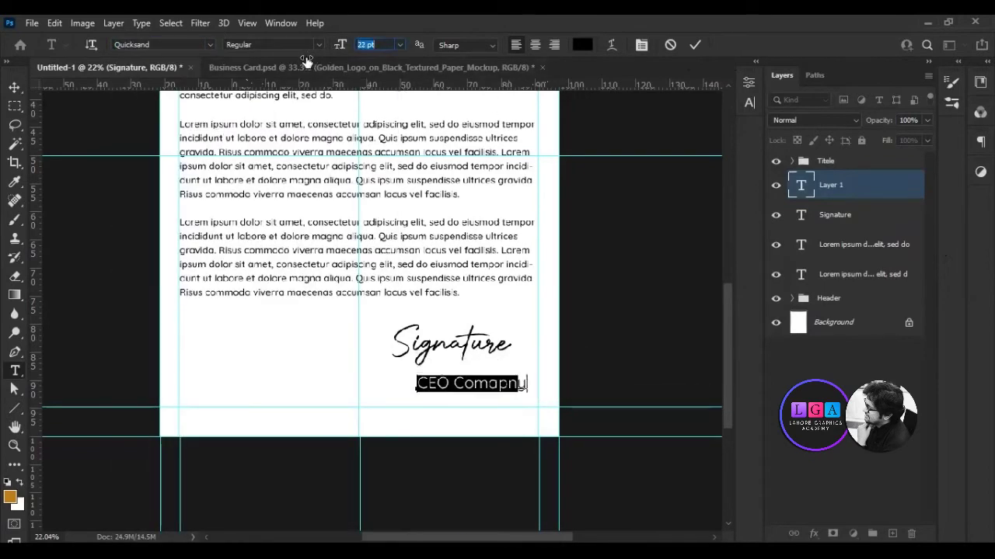
click(480, 381)
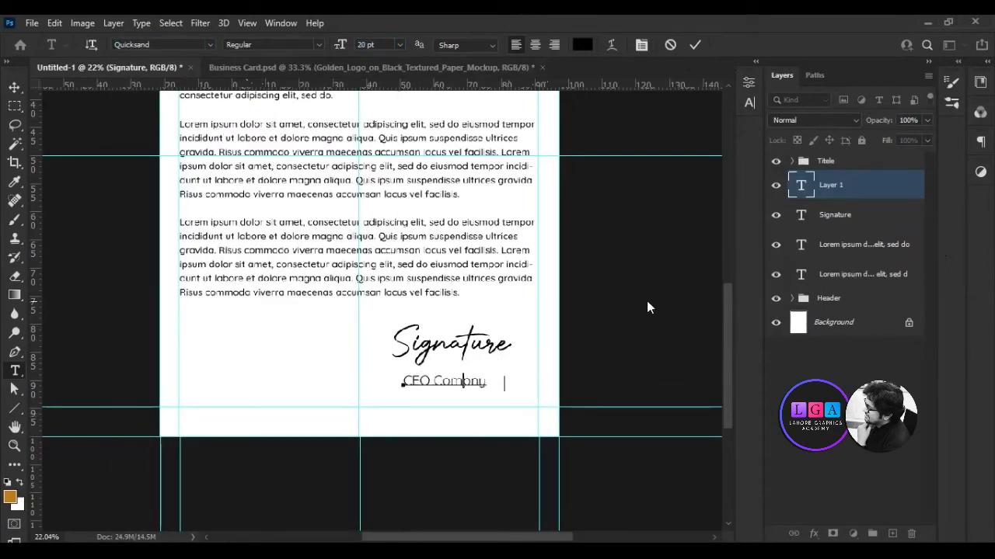
text(a)
click(694, 44)
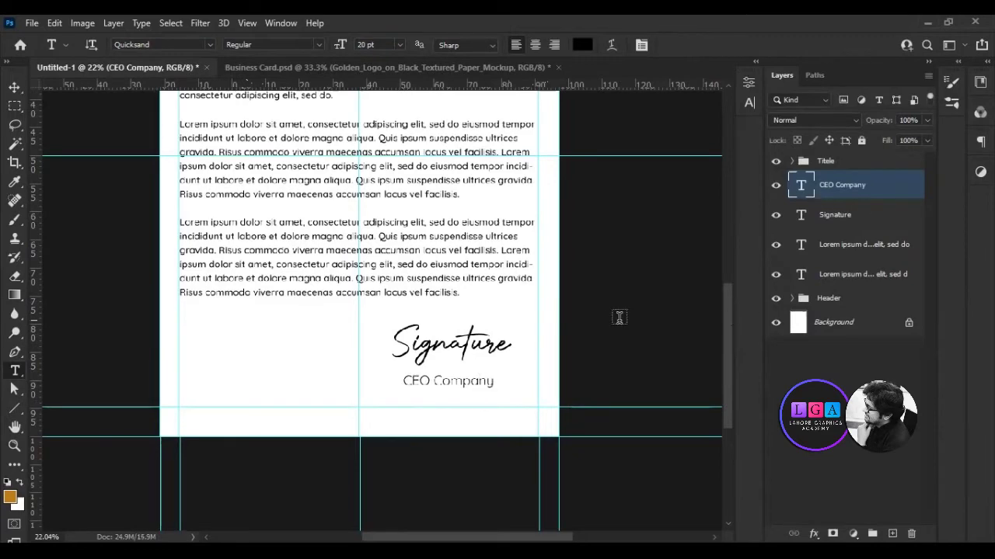
scroll(434, 472, down, 2)
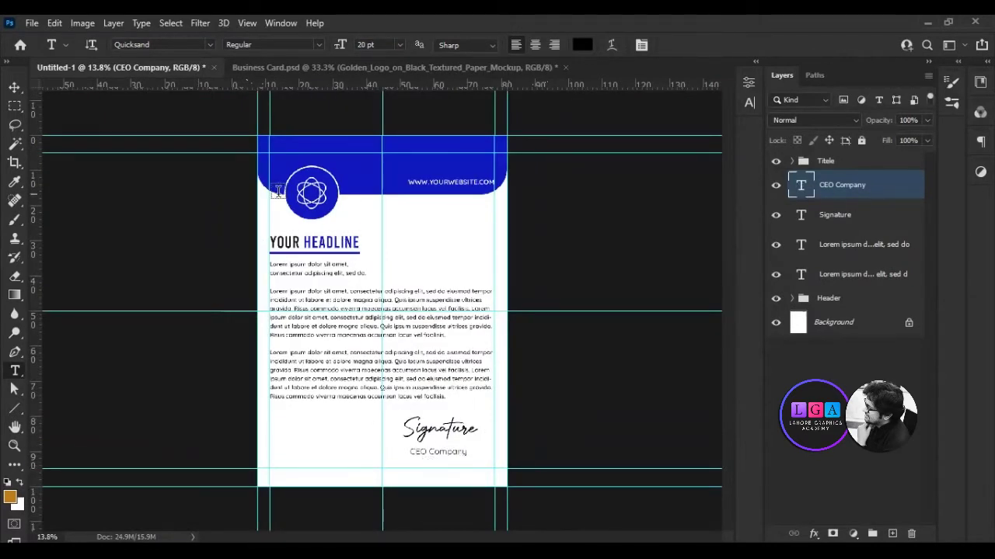
alt+scroll(363, 476, up, 2)
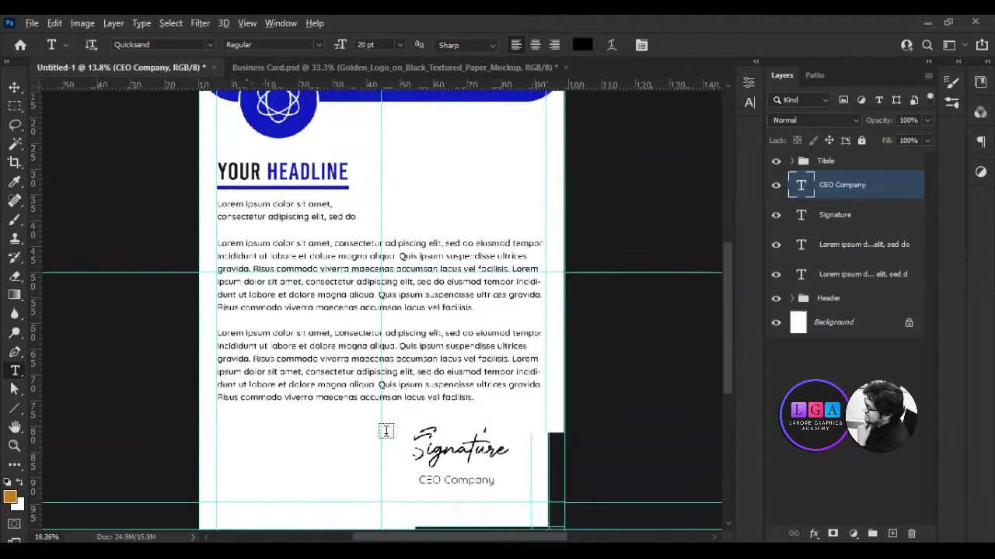
scroll(290, 317, down, 2)
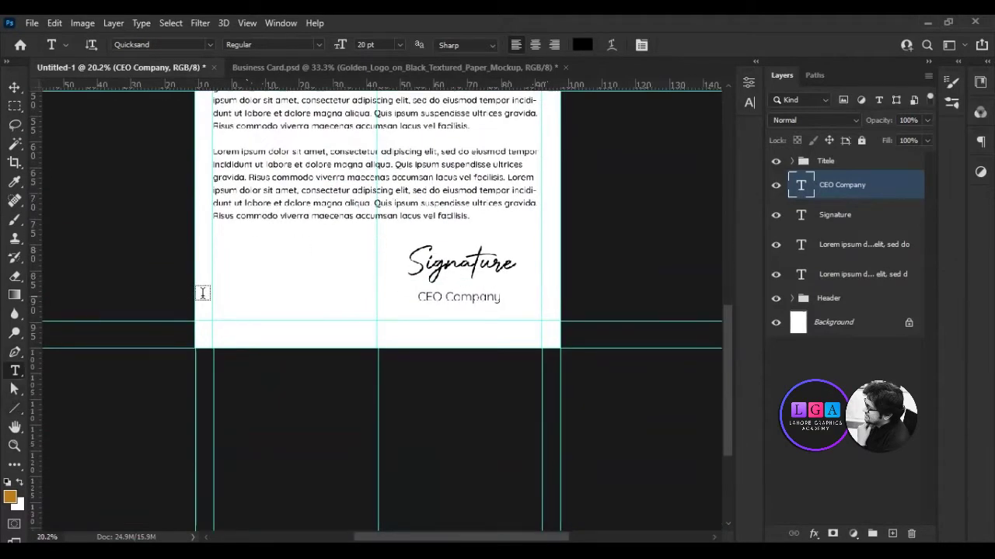
Draw a black rectangle at the page's bottom-left and skew its top edge leftward
click(14, 408)
right_click(14, 409)
click(78, 411)
drag(377, 349, 194, 296)
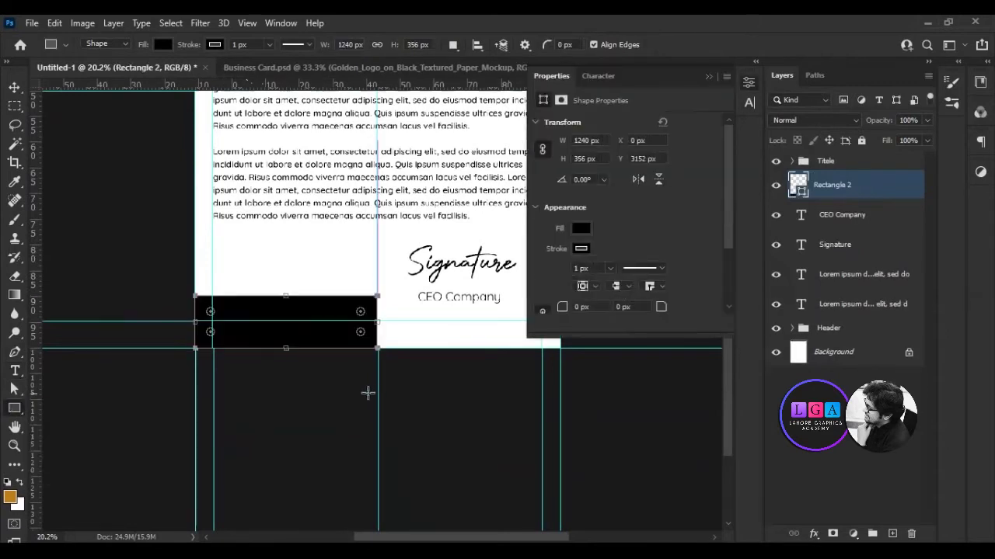
key(ctrl+t)
drag(287, 299, 262, 297)
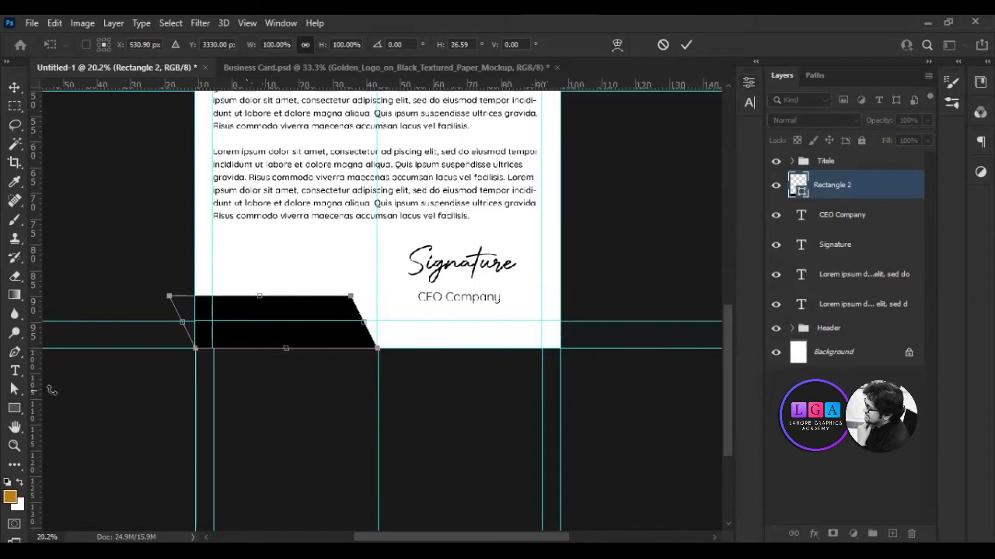
drag(264, 290, 236, 295)
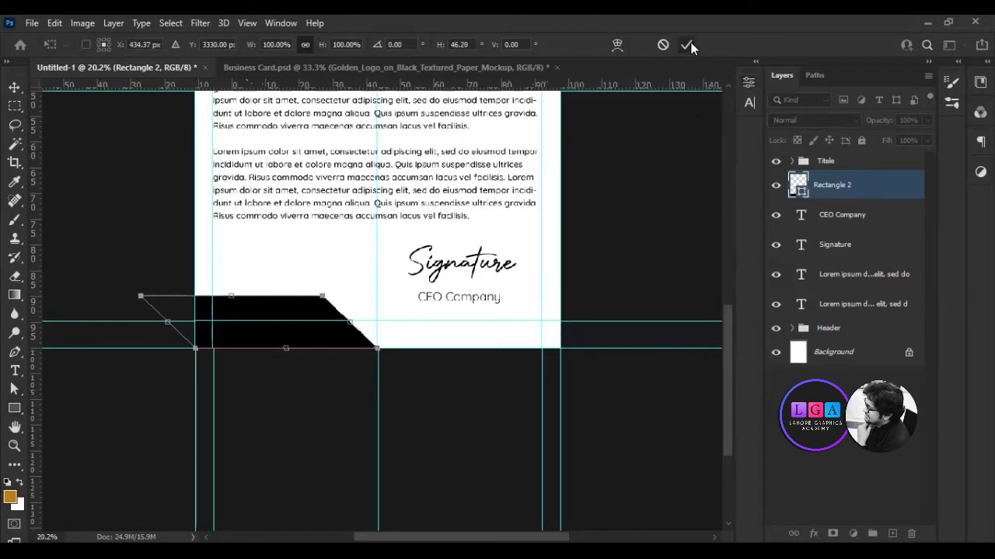
click(685, 44)
click(450, 225)
Add a thin black strip across the page bottom and group both footer shapes
right_click(15, 409)
click(78, 407)
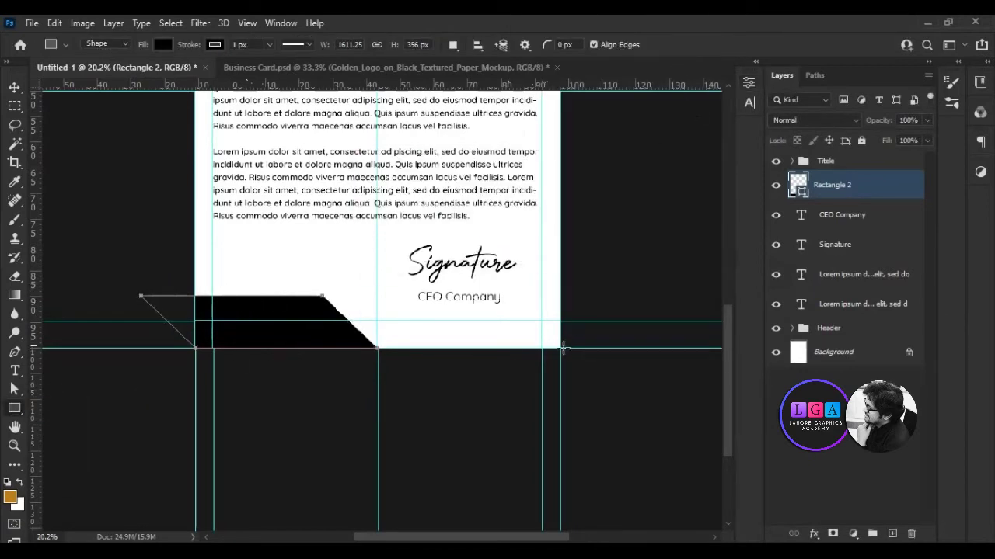
drag(190, 330, 559, 347)
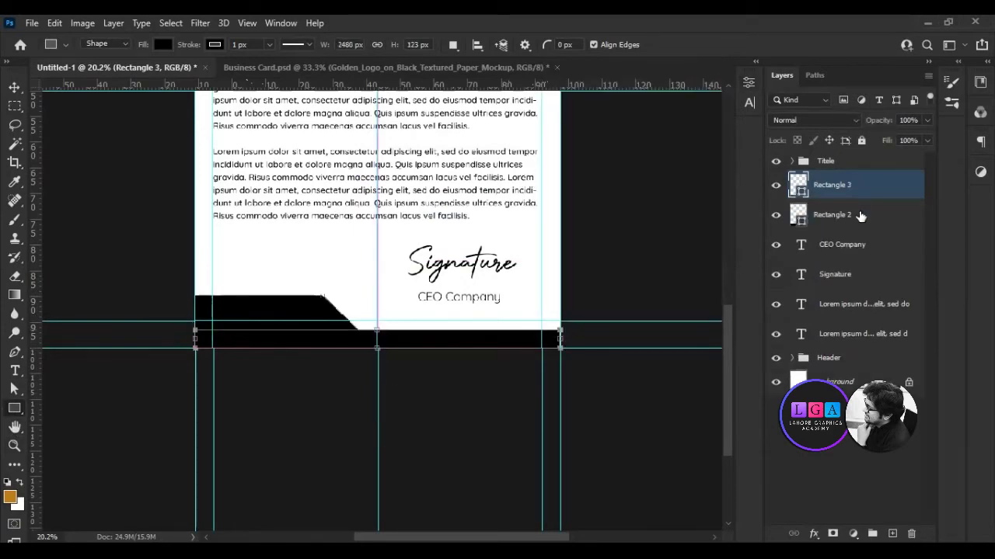
key(ctrl+t)
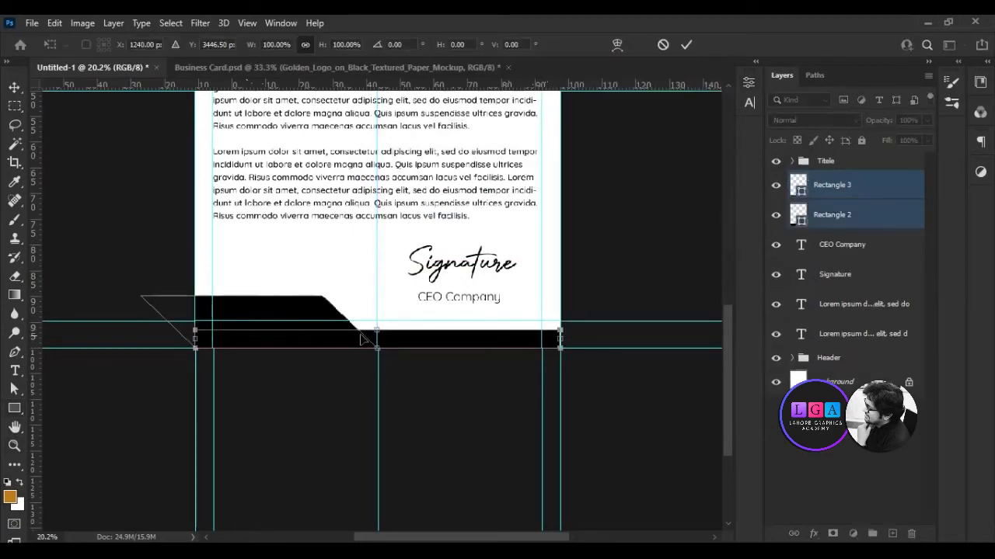
key(Return)
key(ctrl+g)
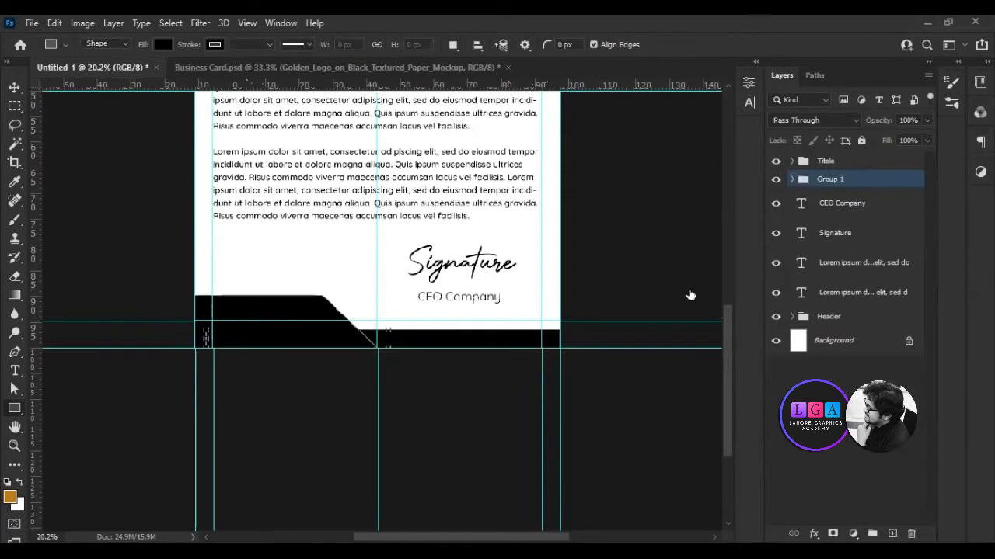
Name the shape group 'Footer' and group the three letter text layers as 'Body'
double_click(834, 179)
text(Footer)
key(Return)
click(842, 203)
shift+click(863, 263)
shift+click(862, 293)
key(ctrl+g)
double_click(829, 197)
text(Body)
key(Return)
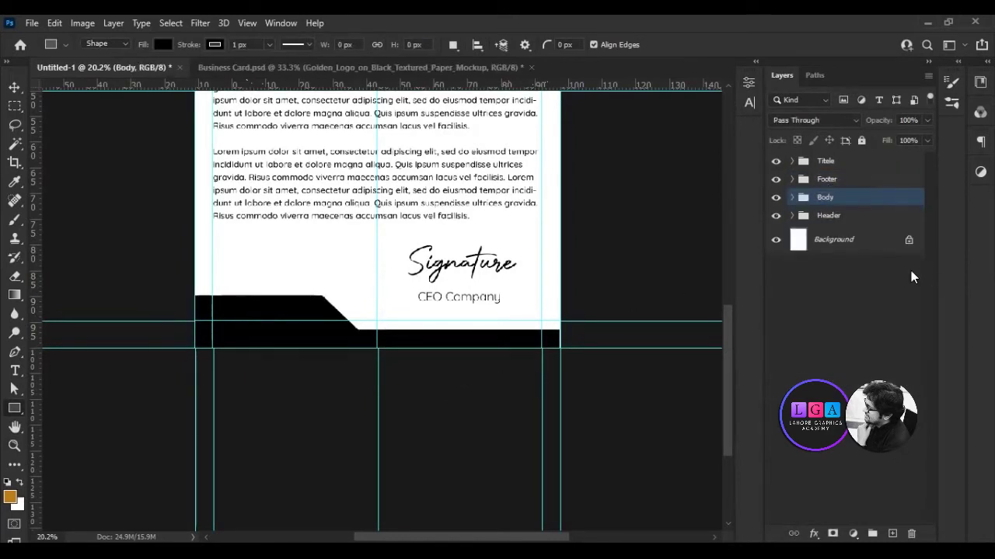
Shift the Footer group's artwork slightly to the right
click(826, 179)
key(v)
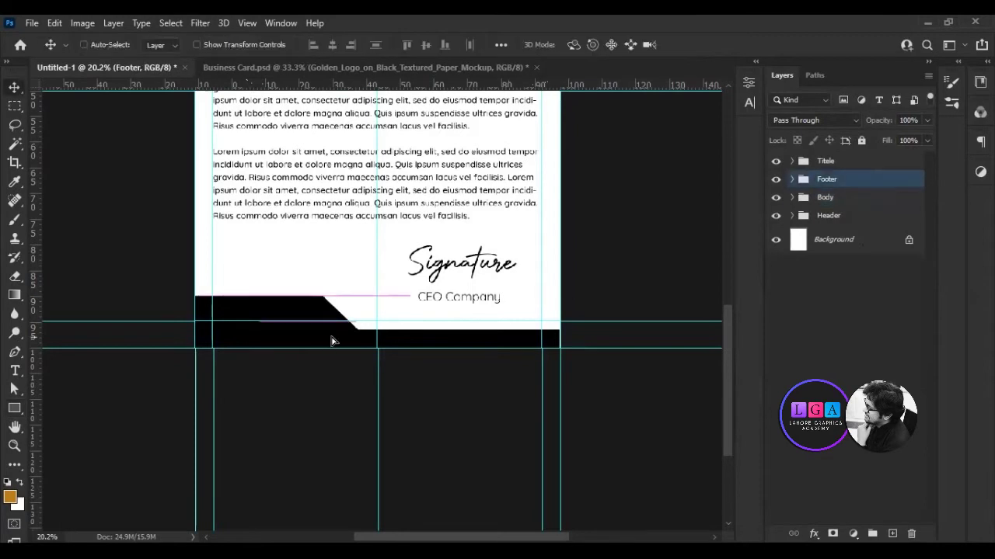
drag(362, 342, 405, 342)
click(791, 179)
click(847, 349)
key(u)
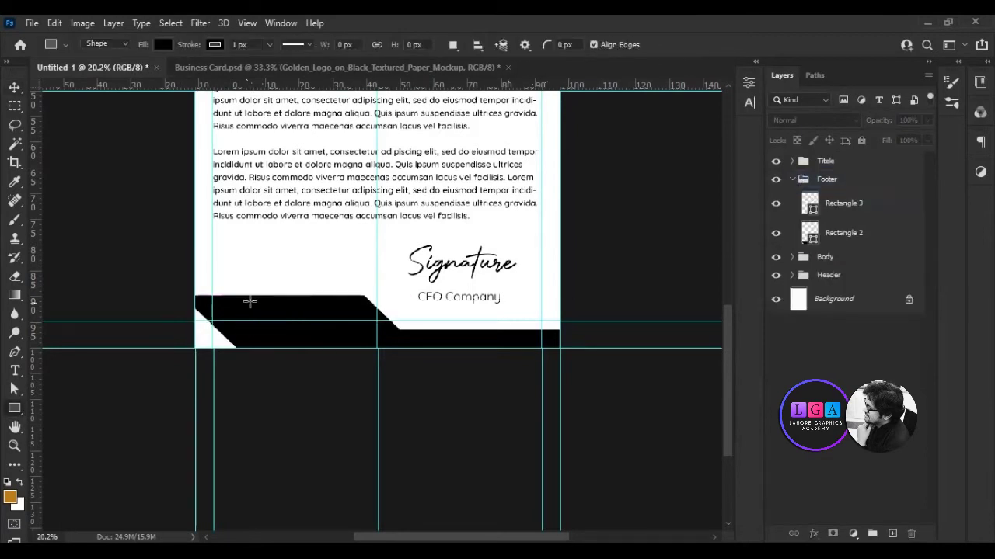
Duplicate the slanted black Rectangle 2 shape and transform the copy
click(827, 233)
key(ctrl+j)
key(ctrl+t)
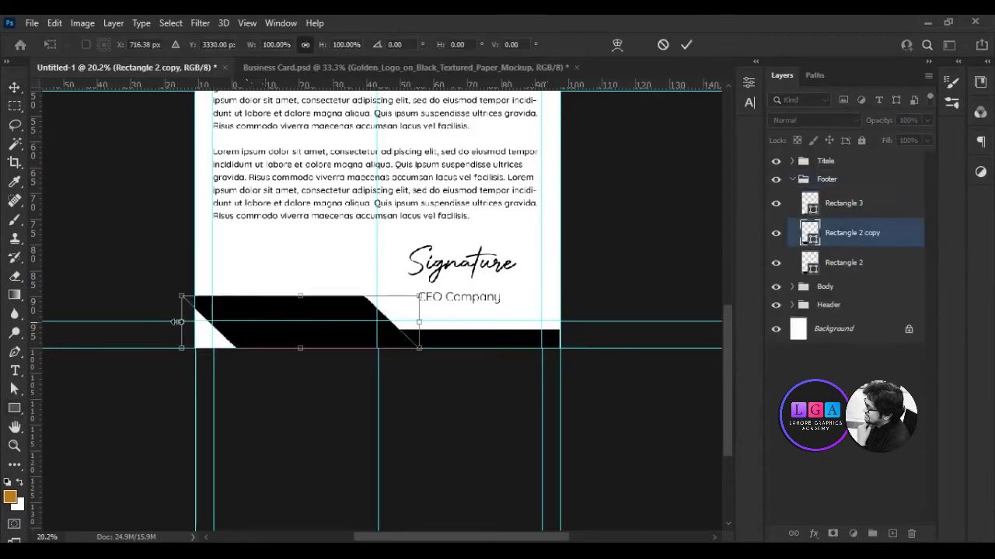
click(686, 45)
scroll(437, 155, down, 3)
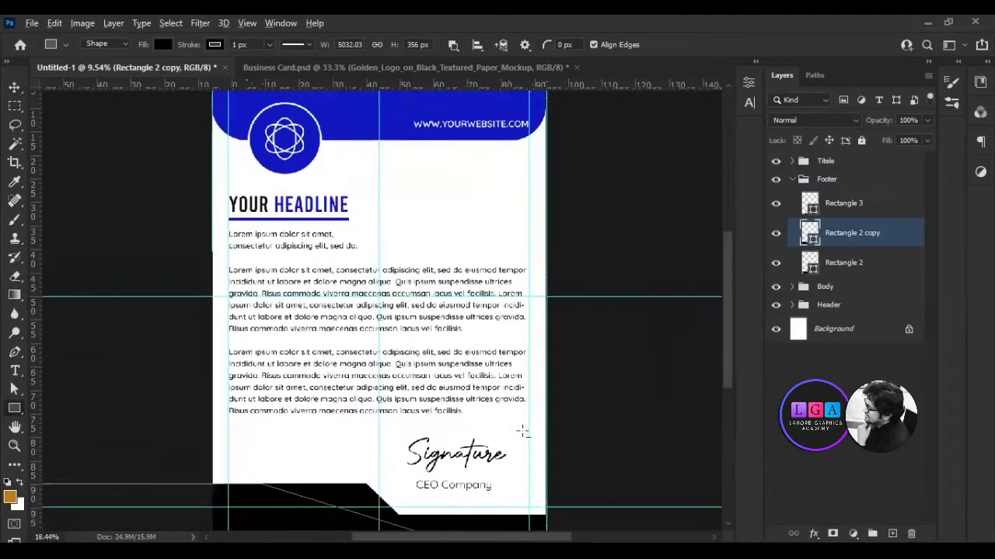
scroll(418, 460, up, 3)
scroll(728, 466, up, 1)
Reselect the Footer group in the Layers panel
click(826, 179)
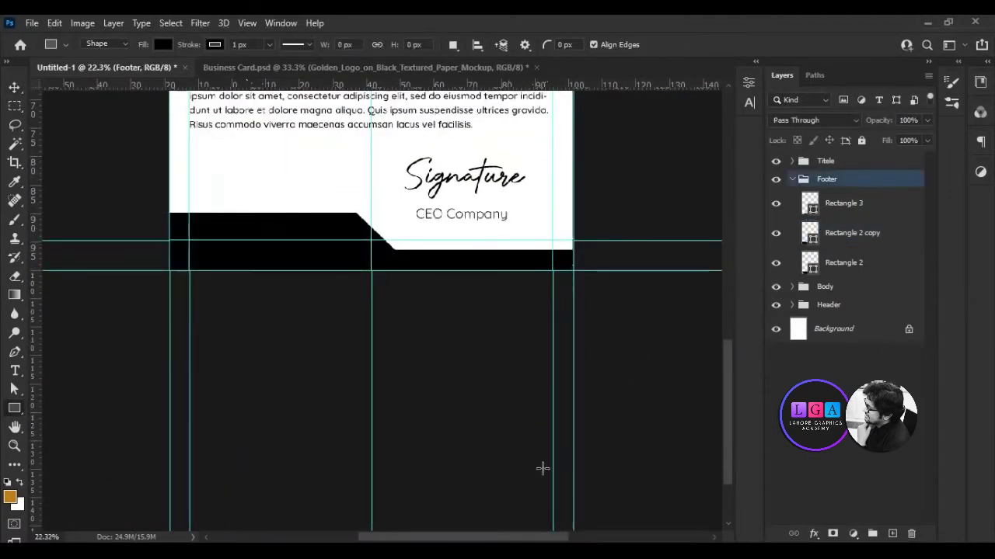
key(Escape)
scroll(721, 488, down, 3)
scroll(721, 488, down, 3)
click(827, 178)
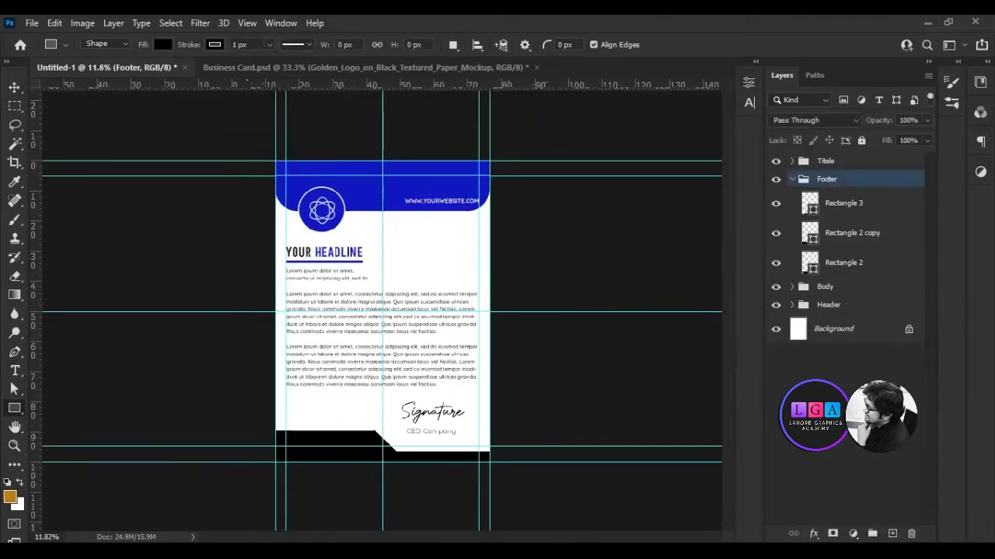
Give the Footer group a Color Overlay sampled from the header blue #1018c2
click(814, 533)
click(863, 476)
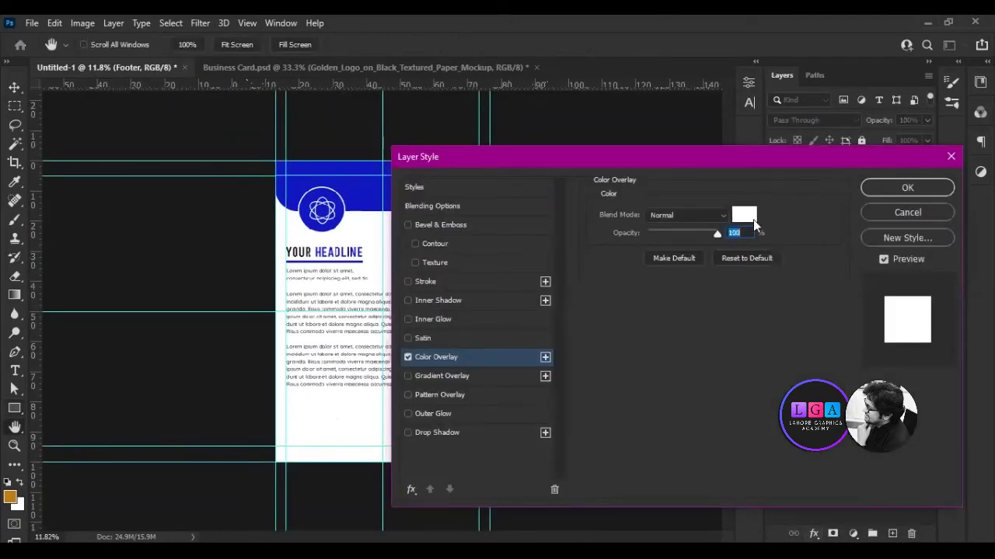
click(383, 200)
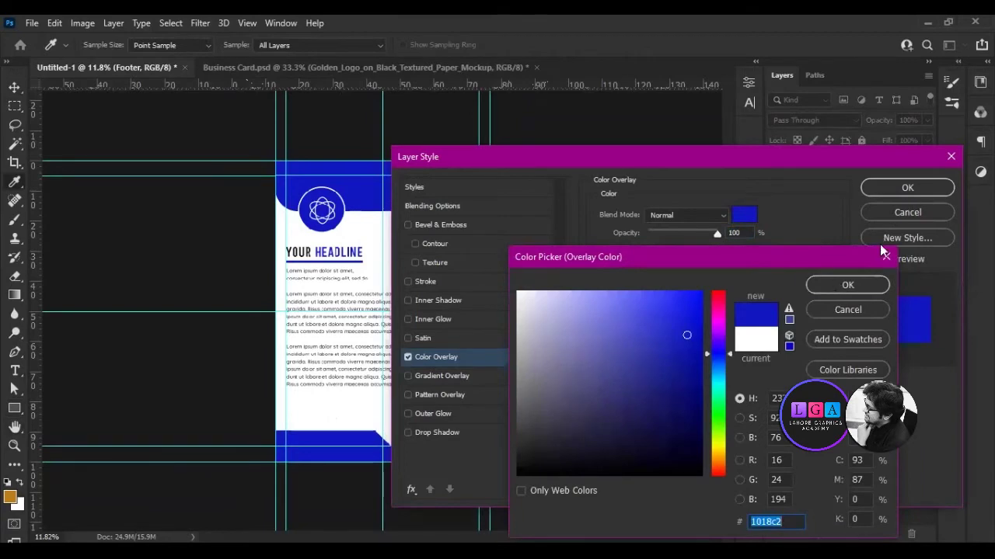
key(Return)
click(908, 188)
Collapse the Footer group, fit the canvas in view, and bring up Business Card.psd
click(792, 178)
key(ctrl+0)
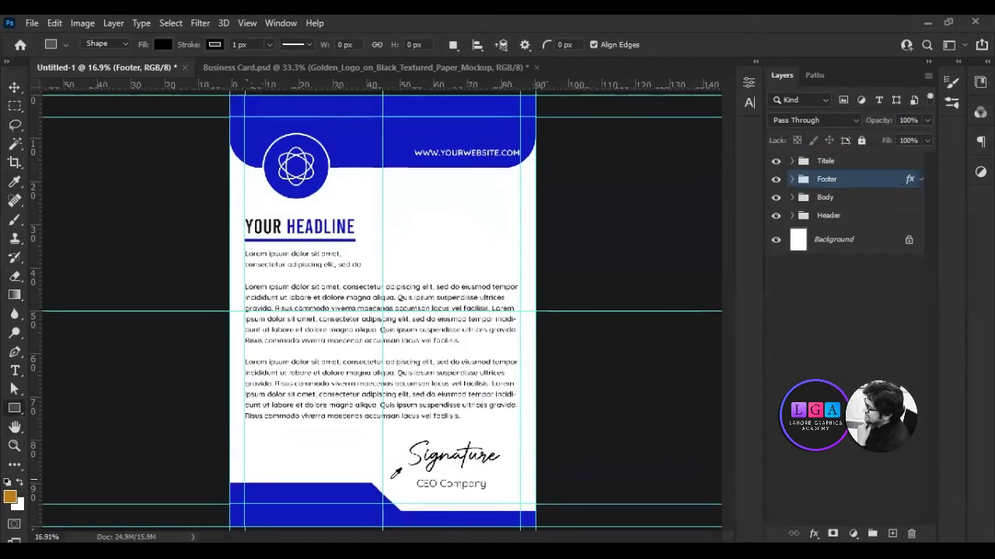
scroll(320, 483, up, 2)
scroll(304, 490, up, 2)
scroll(304, 489, up, 2)
scroll(304, 490, up, 2)
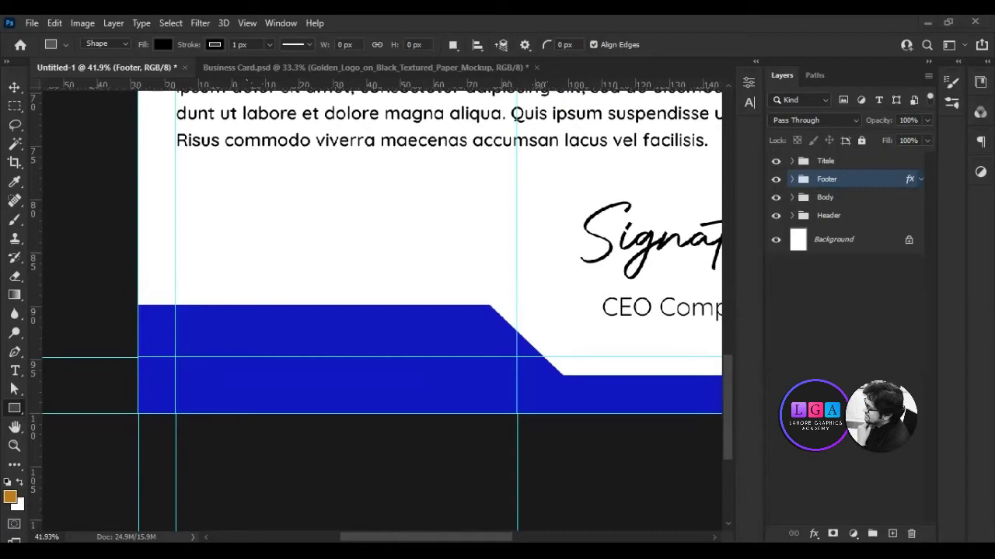
click(250, 71)
Expand and select the Left Content group in Business Card.psd with the Move tool active
scroll(282, 388, up, 5)
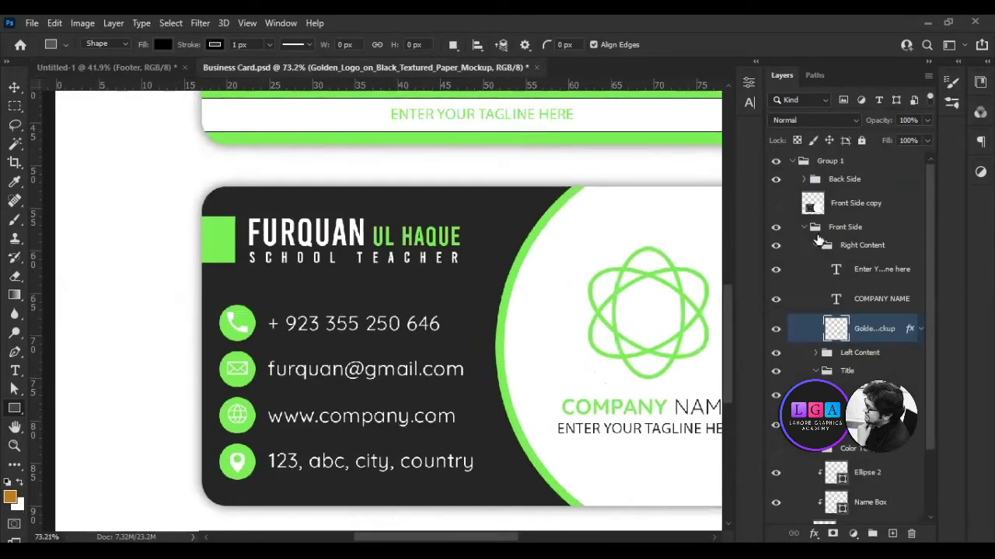
scroll(818, 251, down, 2)
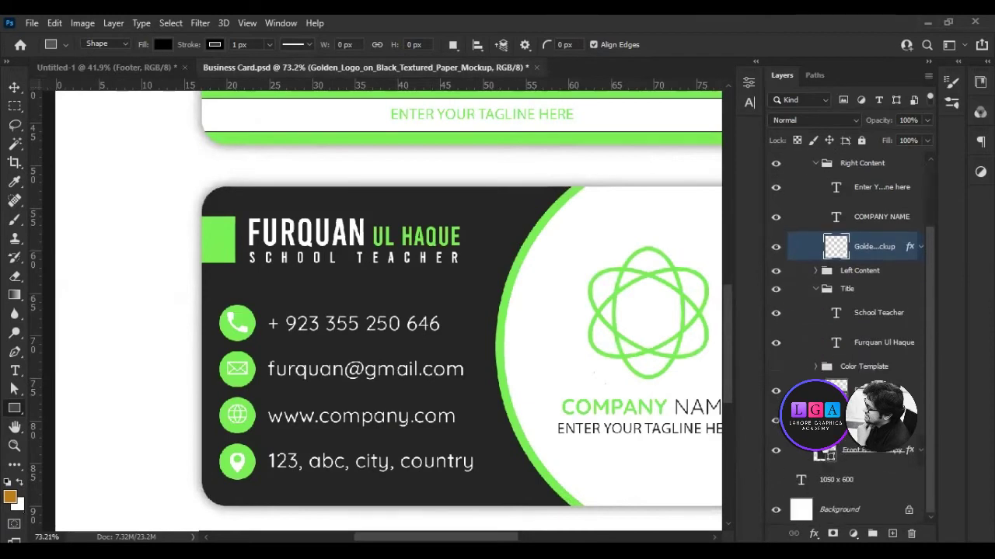
scroll(812, 479, up, 1)
scroll(812, 479, up, 1)
scroll(811, 479, down, 2)
click(815, 270)
click(775, 270)
click(776, 271)
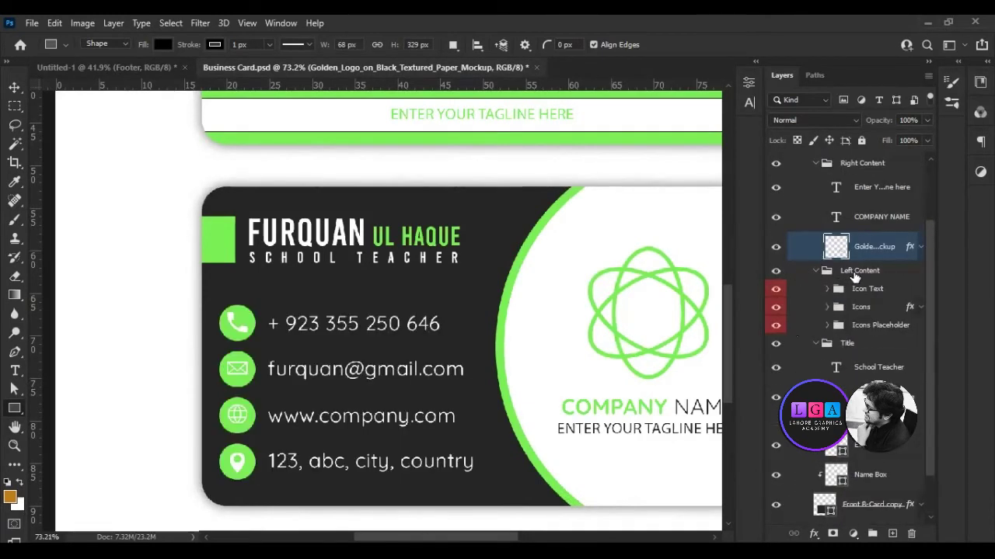
key(v)
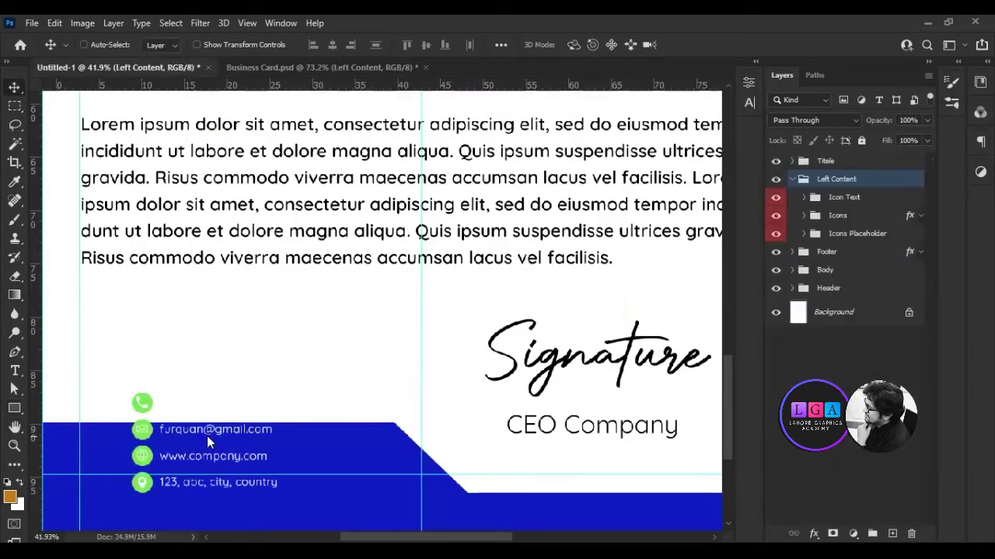
Copy the Left Content contact block into the letterhead and delete its website line
drag(774, 272, 317, 471)
scroll(222, 477, up, 2)
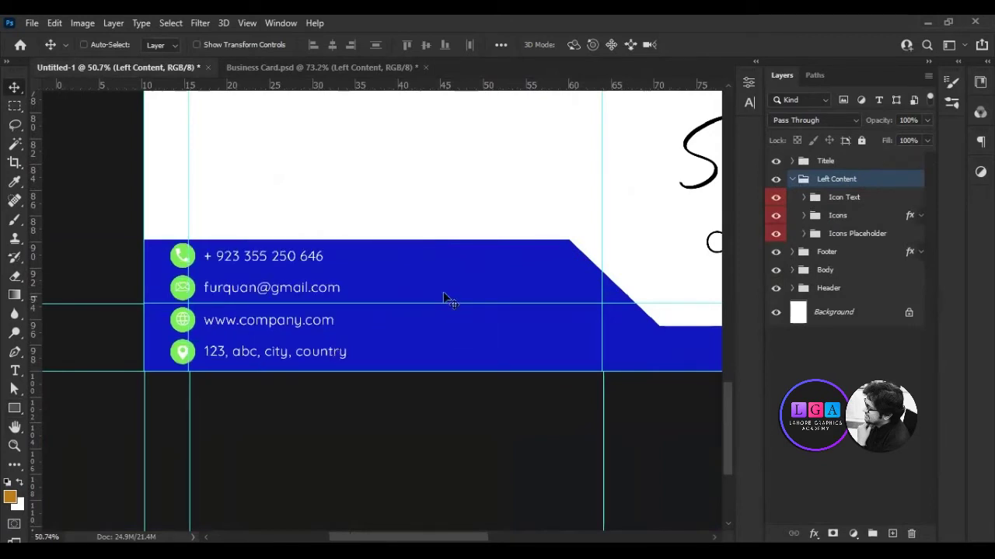
click(804, 197)
click(870, 251)
key(Delete)
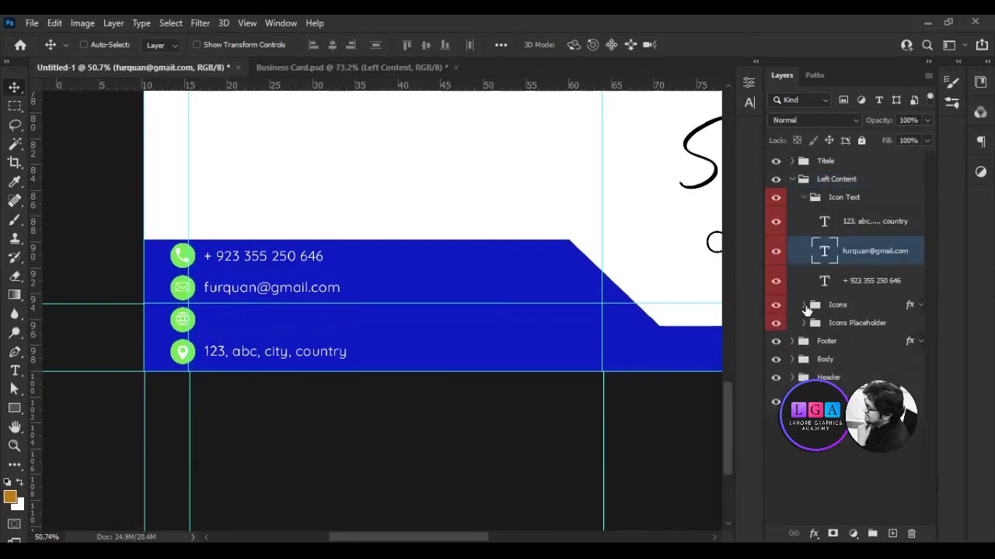
Hide the third green circle in the Icons Placeholder group
click(805, 305)
click(852, 334)
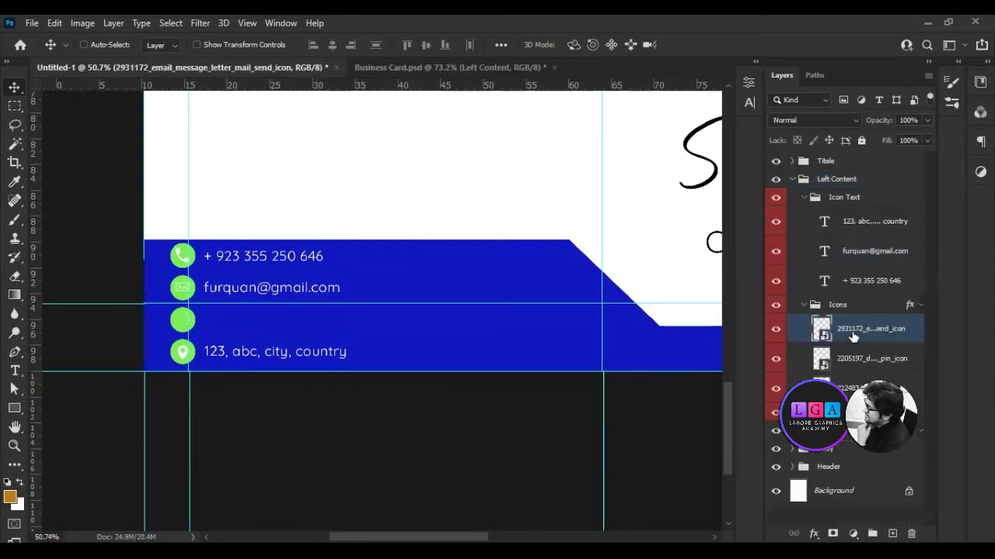
click(803, 305)
click(803, 323)
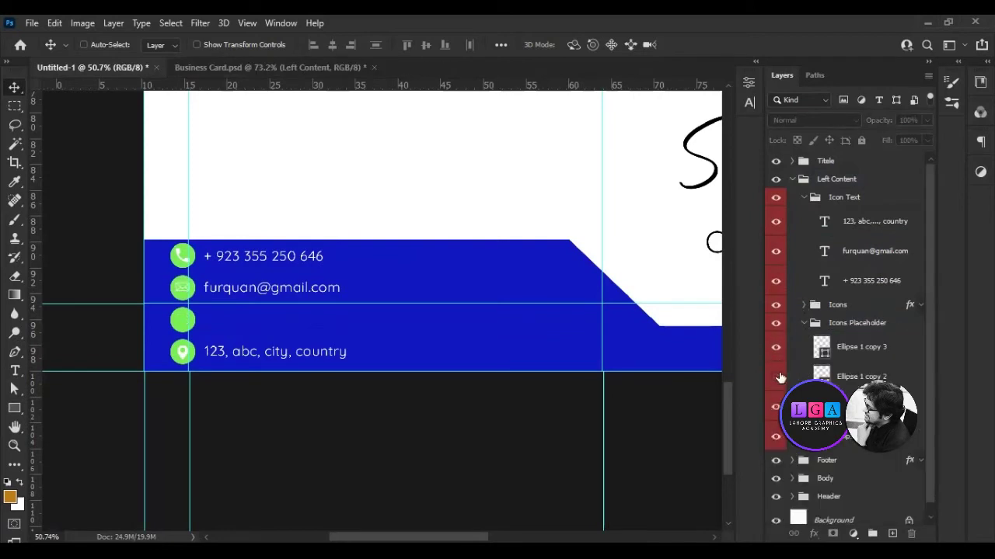
click(776, 377)
click(851, 323)
click(803, 323)
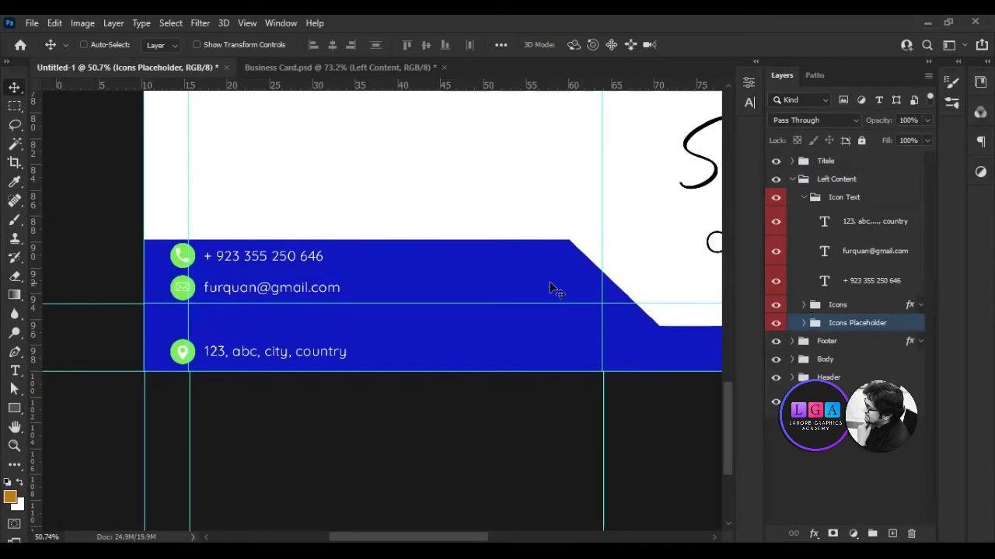
scroll(591, 280, down, 2)
scroll(505, 311, down, 1)
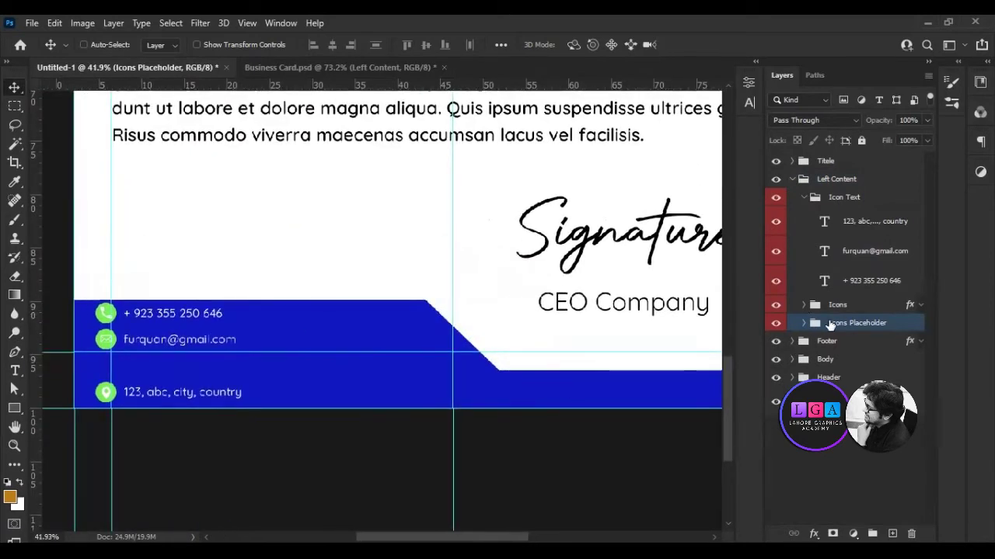
Nudge the blue Footer group upward with Shift+Up
click(852, 349)
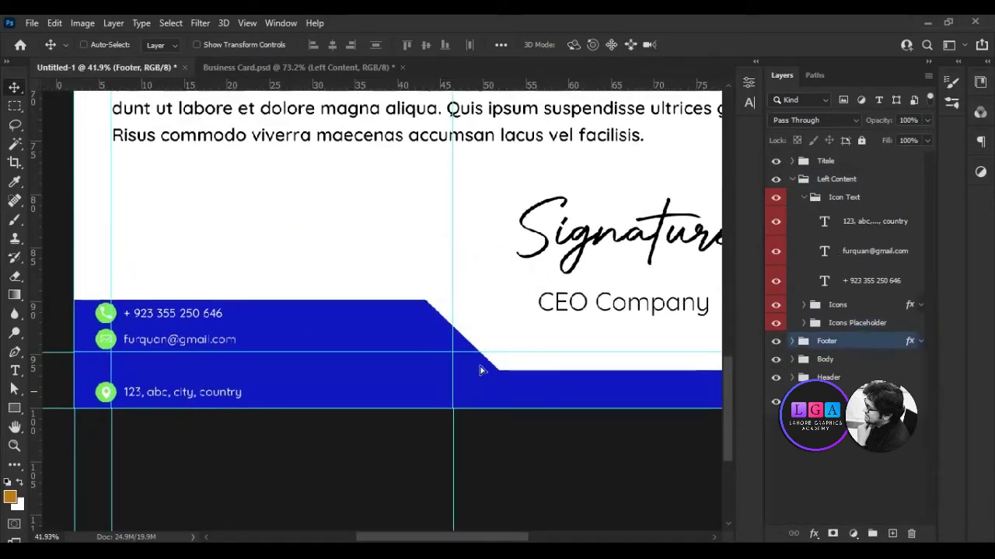
key(shift+Up)
key(shift+Up)
key(shift+Up)
scroll(502, 366, down, 3)
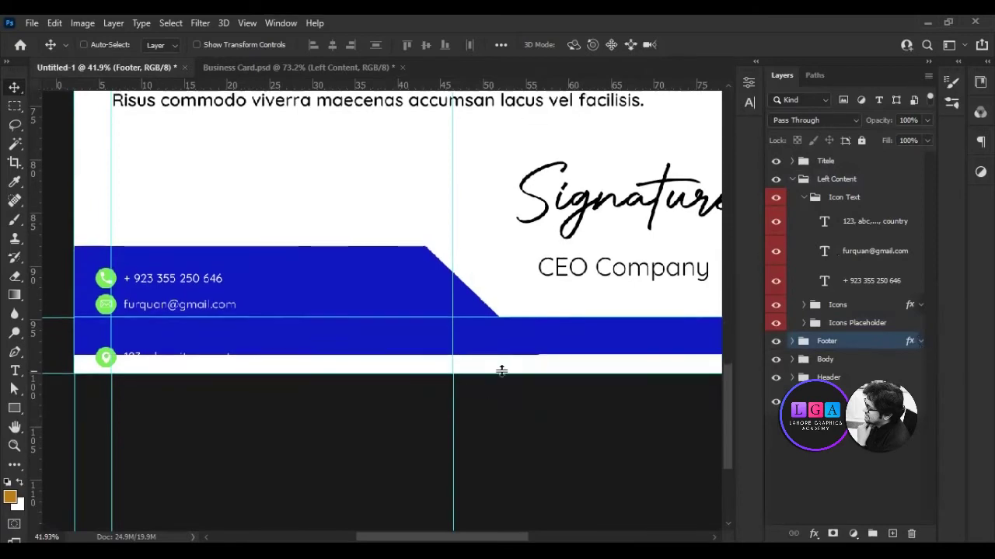
click(920, 341)
click(780, 394)
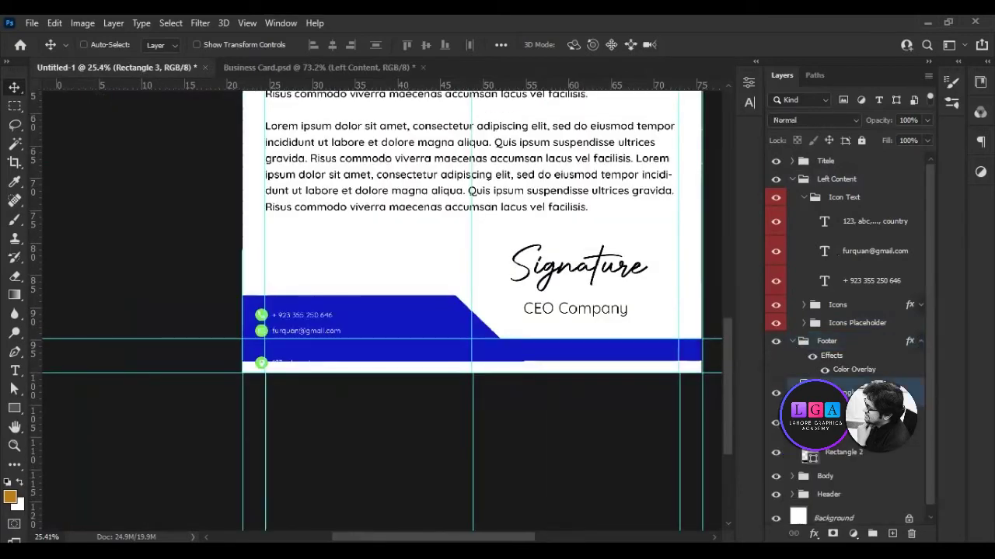
Stretch the white Rectangle 3 taller by dragging its bottom edge down
key(ctrl+t)
drag(536, 362, 537, 392)
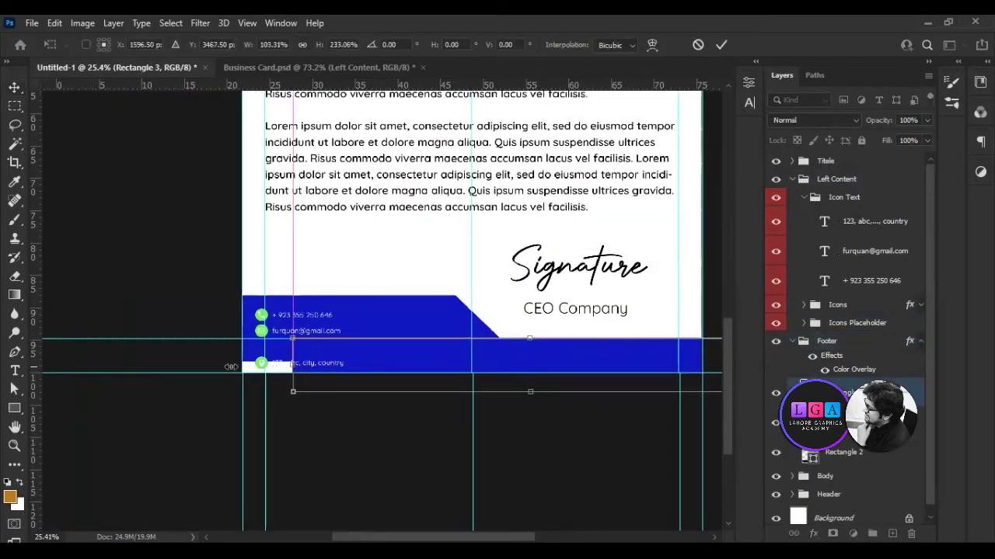
key(Return)
click(826, 341)
scroll(436, 320, up, 2)
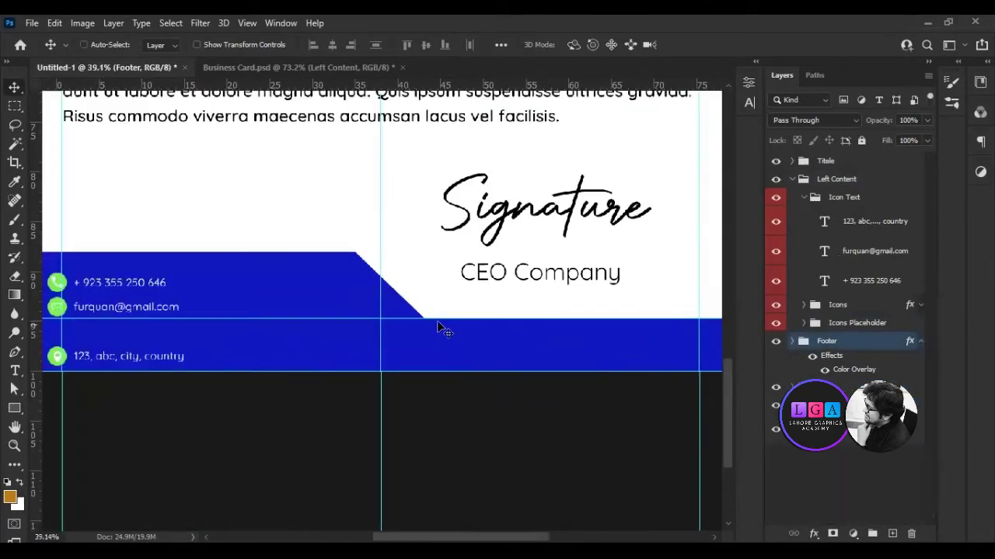
scroll(306, 317, up, 2)
click(920, 341)
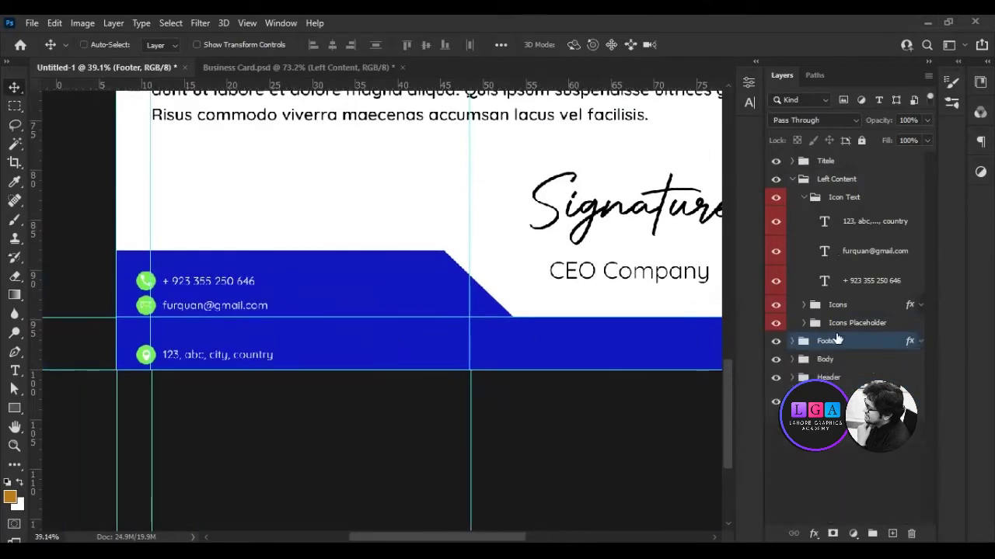
Expand the Icon Text, Icons and Icons Placeholder groups and locate the address and pin layers
click(804, 198)
click(804, 197)
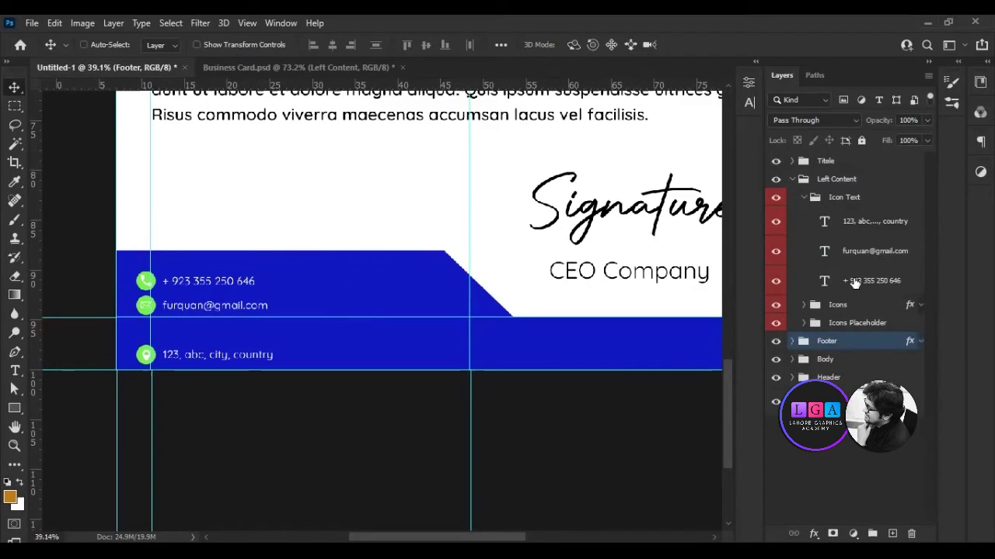
click(803, 305)
click(804, 412)
scroll(931, 386, down, 3)
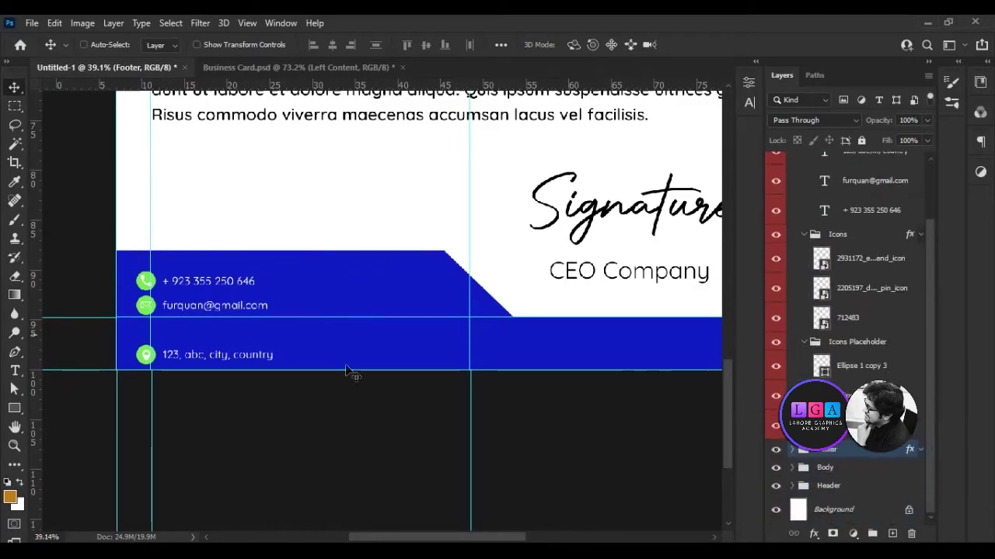
scroll(862, 254, up, 1)
click(870, 187)
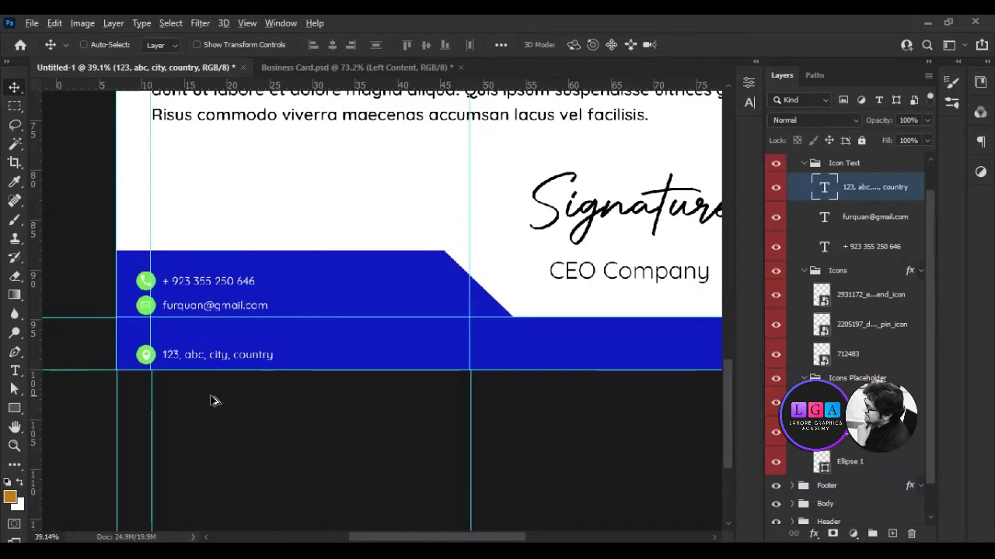
scroll(199, 385, up, 2)
click(775, 187)
click(776, 188)
click(775, 325)
click(776, 325)
Label the pin icon, address text and pin circle layers yellow
right_click(775, 326)
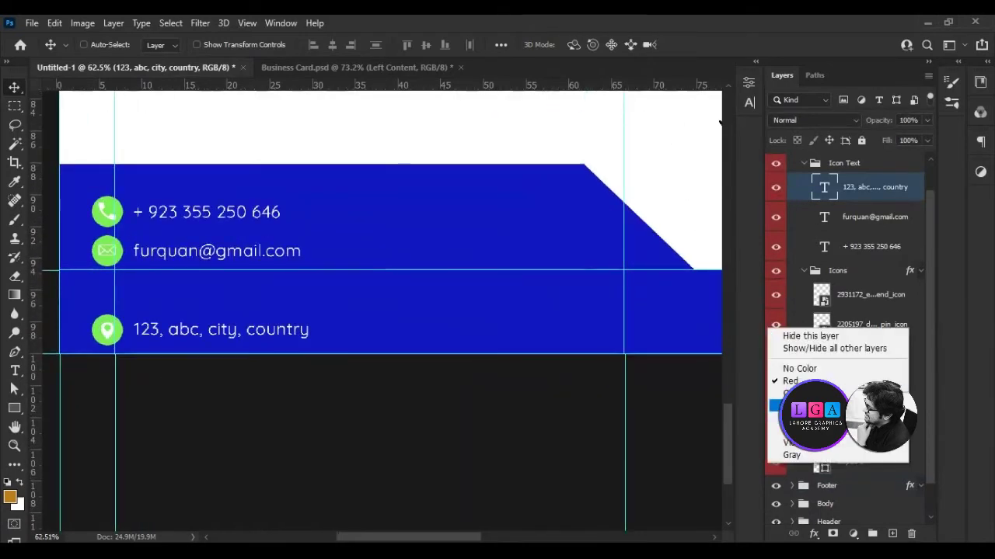
click(805, 376)
right_click(777, 191)
click(804, 266)
click(776, 461)
click(775, 462)
click(776, 432)
click(776, 432)
click(776, 402)
click(775, 402)
right_click(775, 402)
click(823, 476)
Move the address line and pin icon above the phone line
ctrl+click(870, 324)
ctrl+click(870, 188)
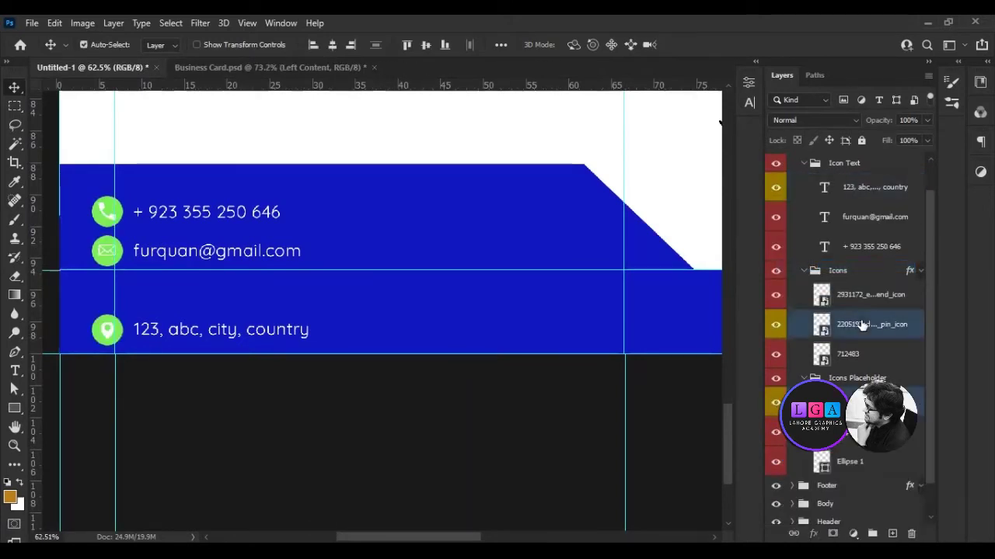
drag(226, 334, 222, 175)
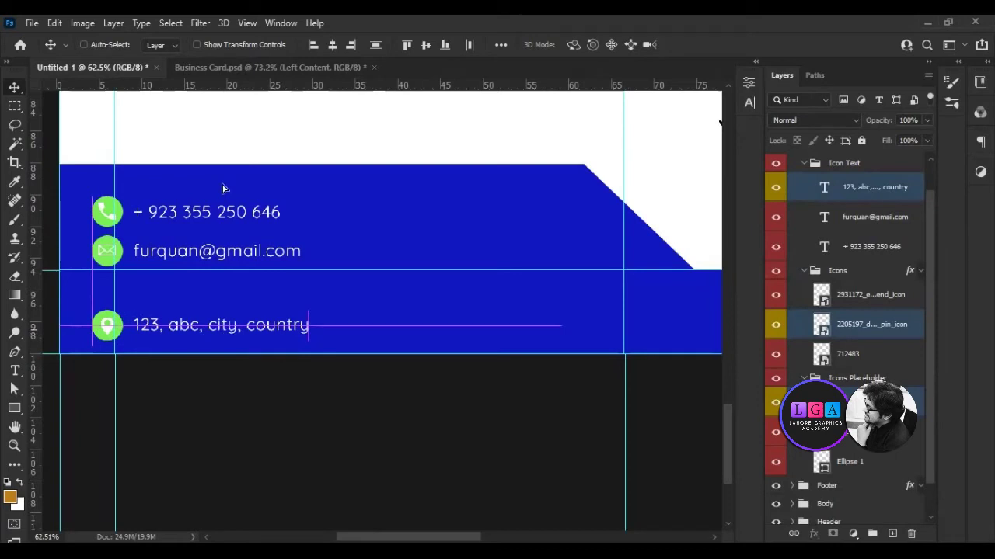
click(844, 162)
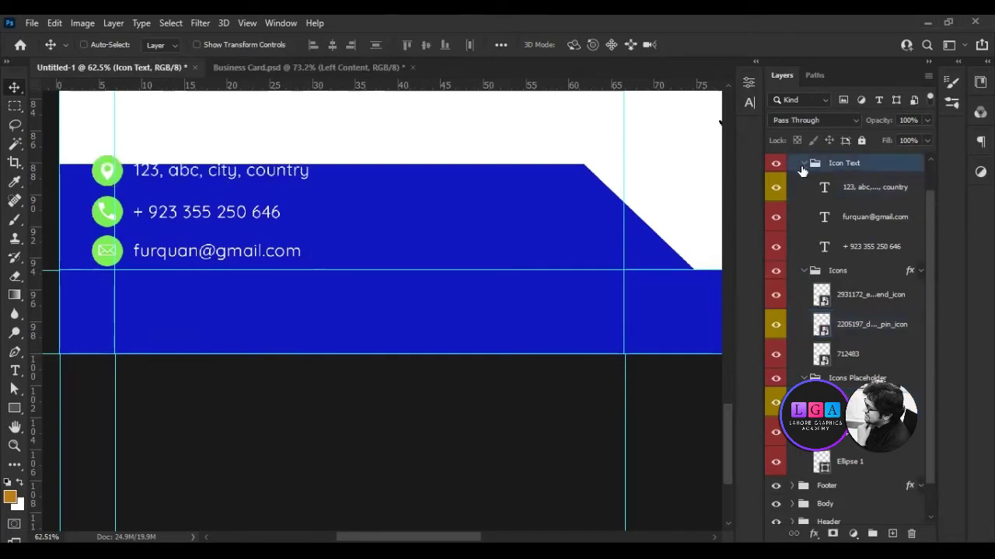
ctrl+click(217, 252)
double_click(217, 261)
click(408, 267)
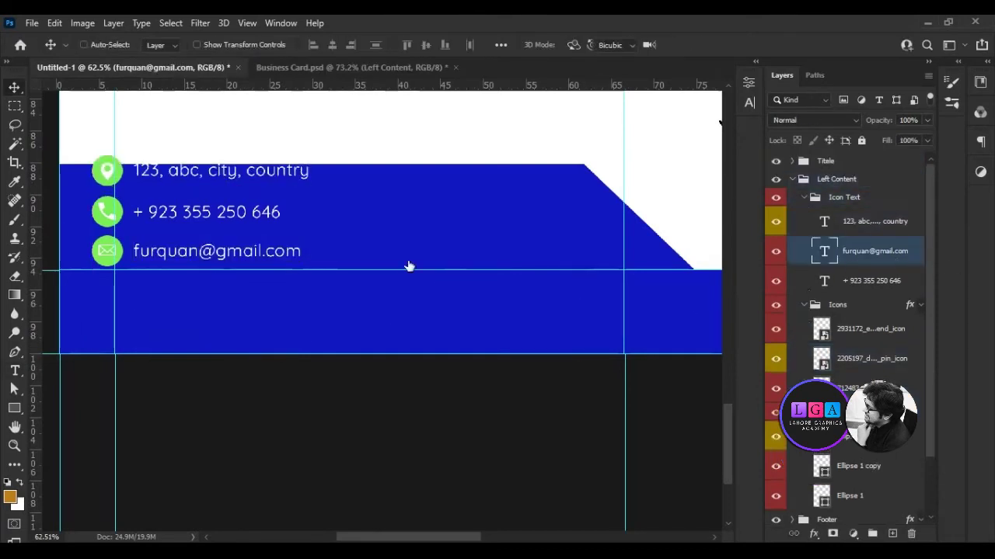
Scale the Left Content contact block to about 86% and nudge it down into the footer
click(847, 199)
click(836, 179)
scroll(333, 213, up, 1)
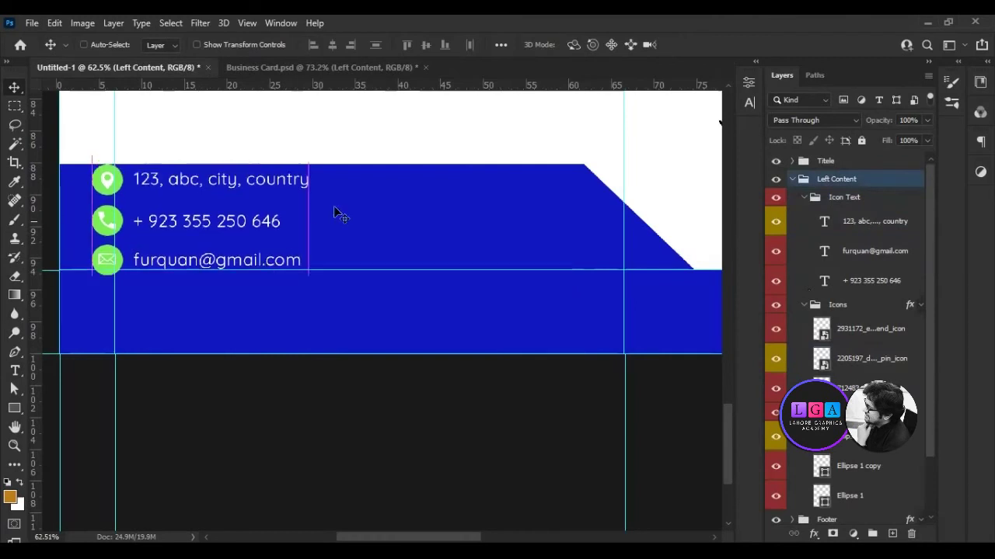
scroll(357, 215, down, 1)
key(ctrl+t)
drag(303, 242, 243, 223)
drag(89, 186, 136, 187)
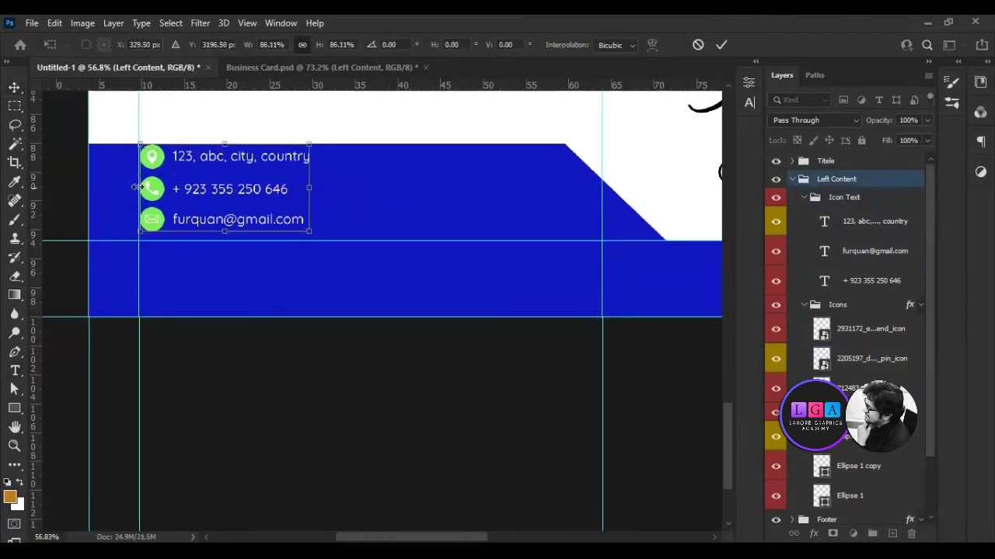
key(shift+Down)
key(shift+Down)
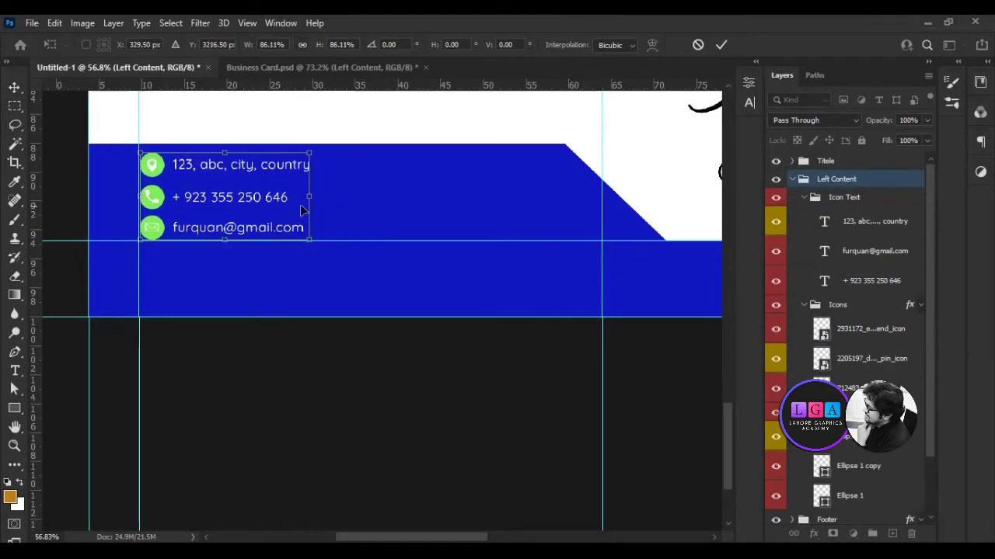
click(720, 48)
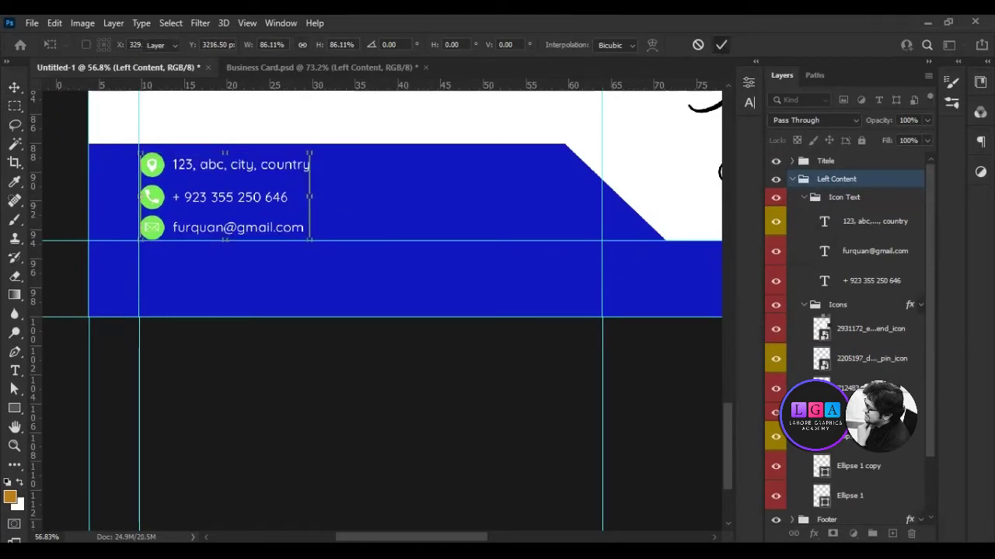
Check the Icons group's layer style, fit the letterhead in view, and select the address text
click(901, 307)
key(h)
click(435, 351)
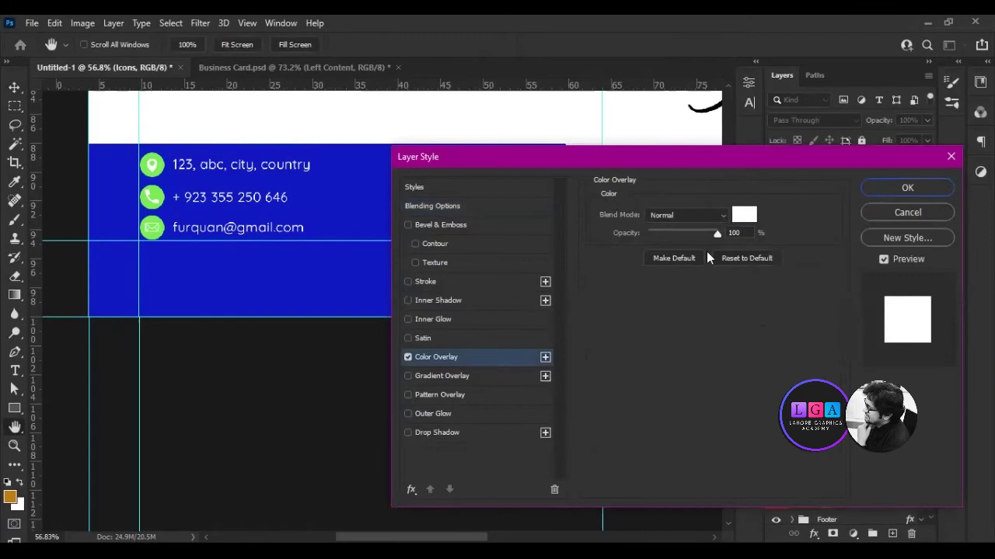
click(906, 187)
key(v)
key(ctrl+0)
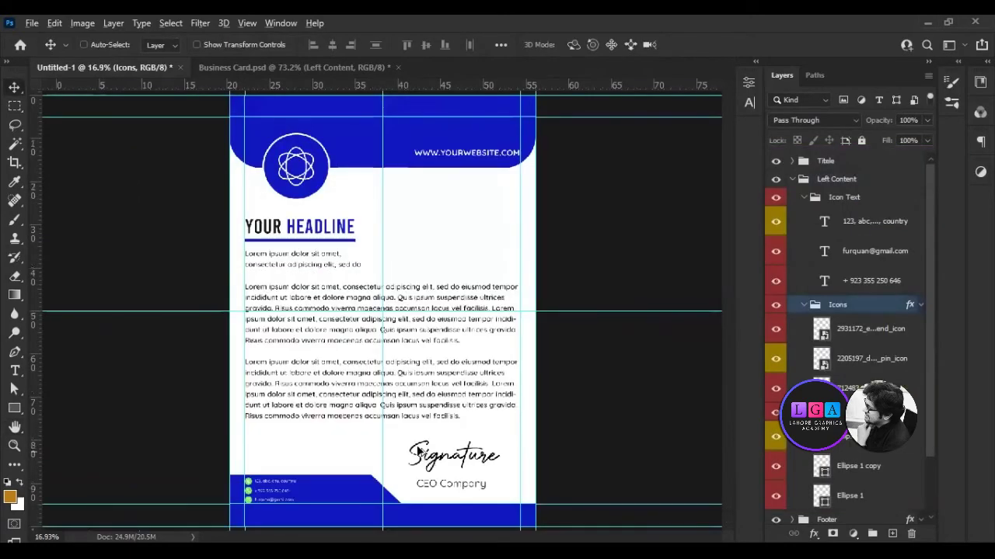
scroll(277, 502, up, 2)
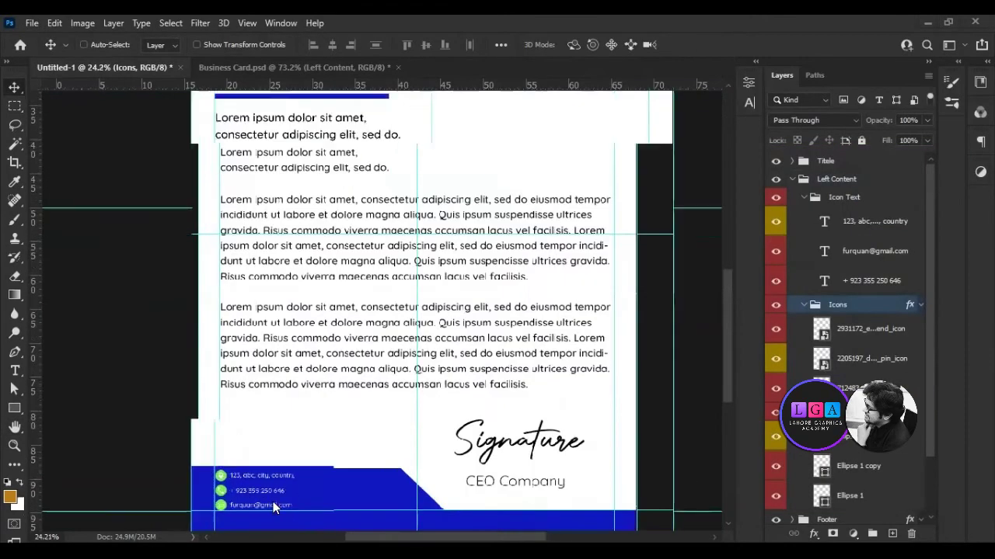
scroll(303, 505, up, 2)
scroll(510, 255, down, 2)
scroll(497, 249, down, 2)
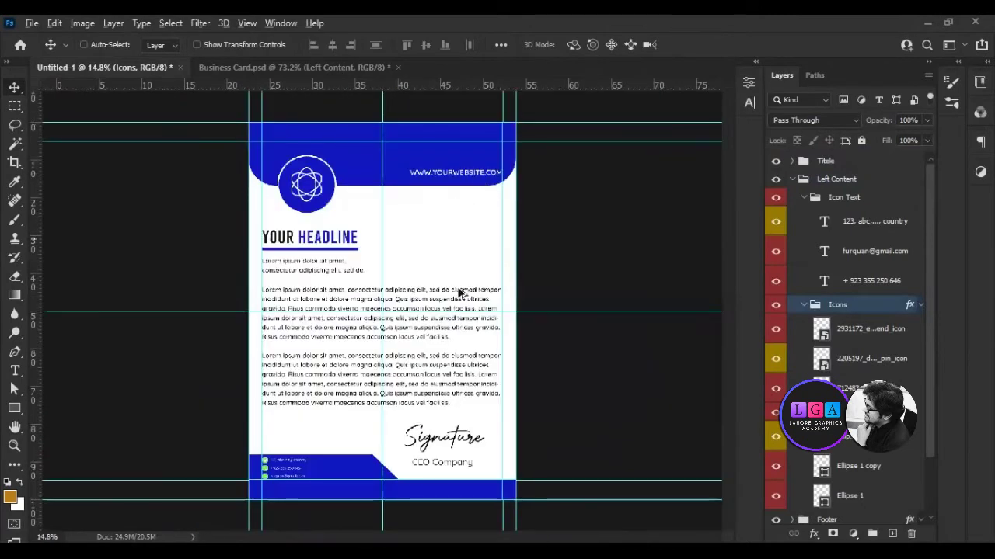
scroll(311, 470, up, 1)
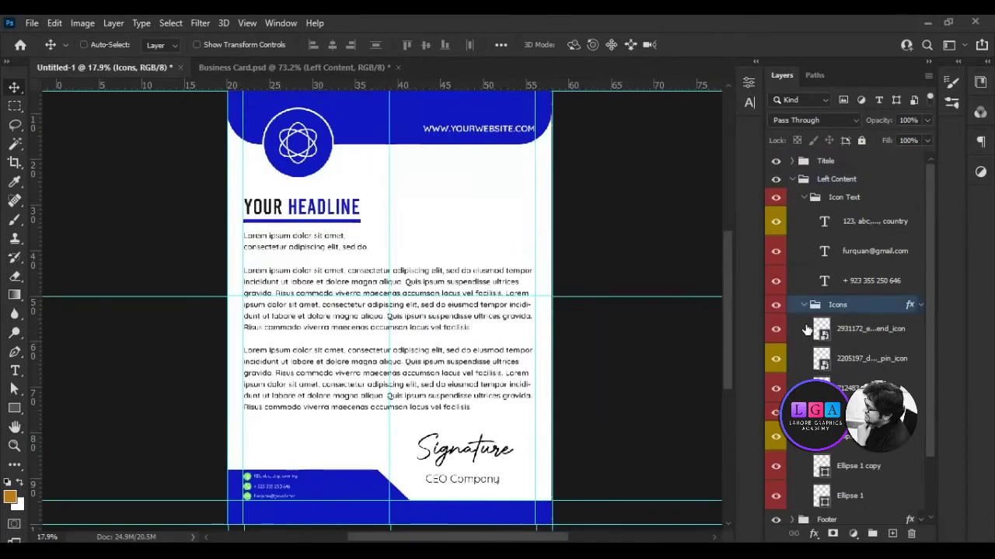
click(866, 222)
Pull the address and pin layers out of Left Content and align the contact items
ctrl+click(854, 364)
ctrl+click(854, 436)
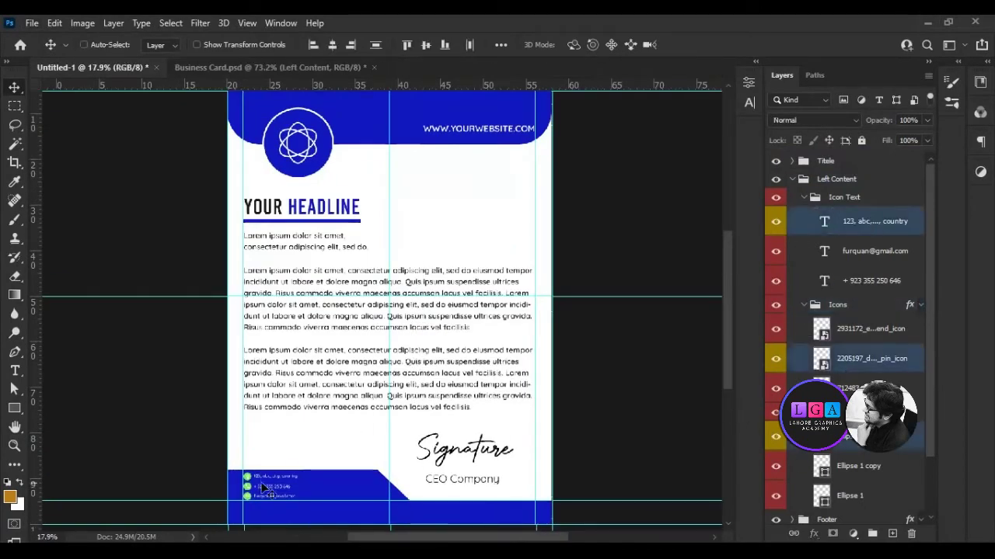
drag(840, 175, 838, 171)
drag(286, 481, 286, 478)
drag(502, 124, 502, 124)
Enlarge the phone and email block in the Left Content group
click(836, 268)
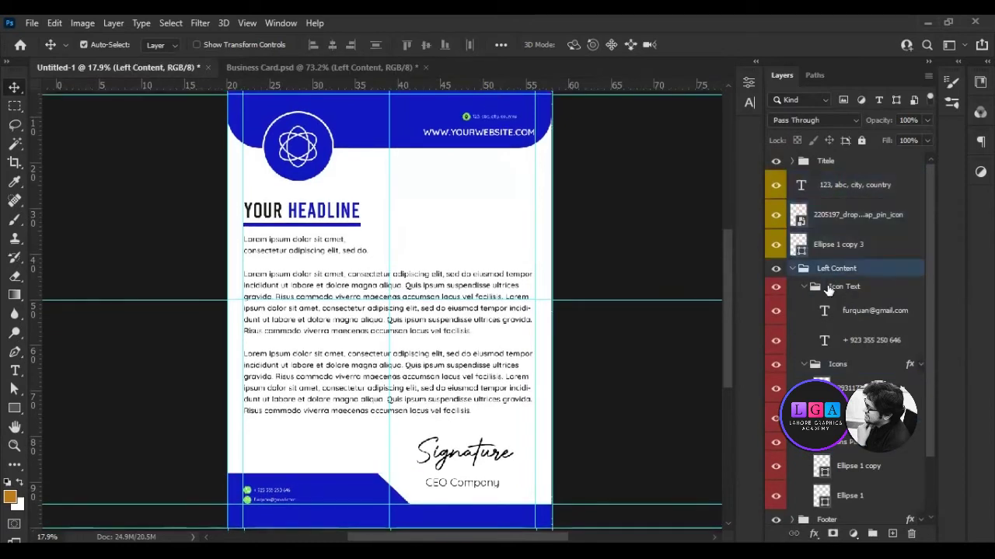
key(ctrl+t)
drag(338, 475, 335, 477)
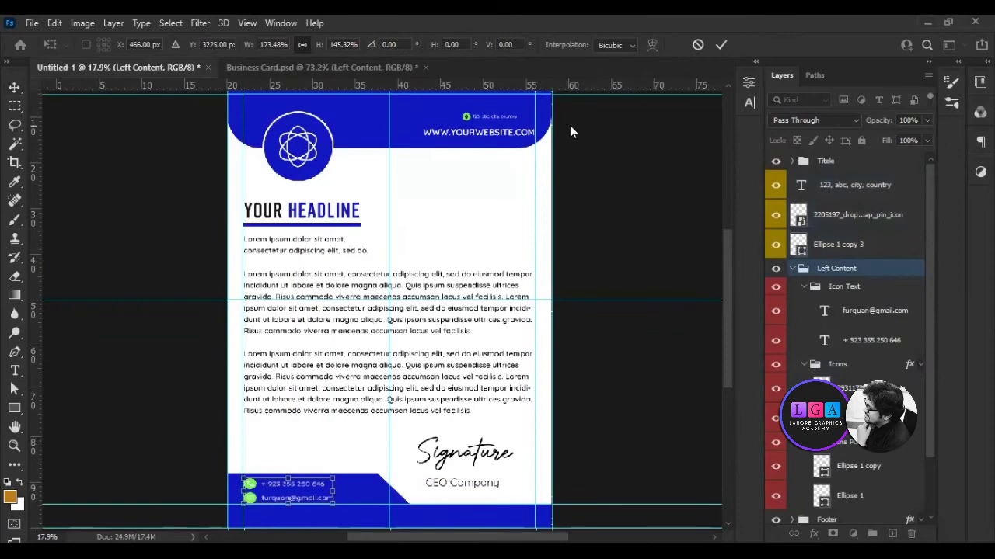
key(Return)
scroll(328, 514, up, 3)
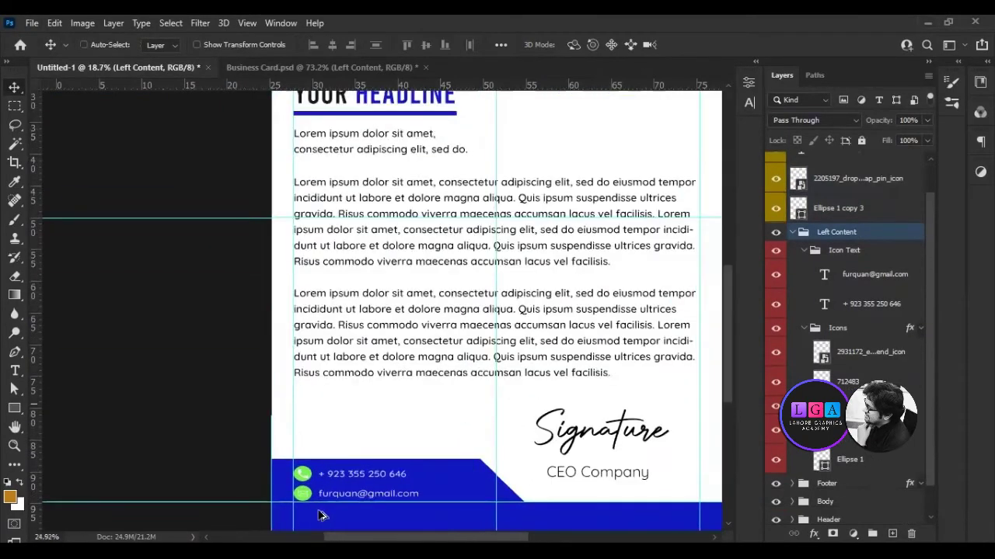
scroll(321, 515, up, 3)
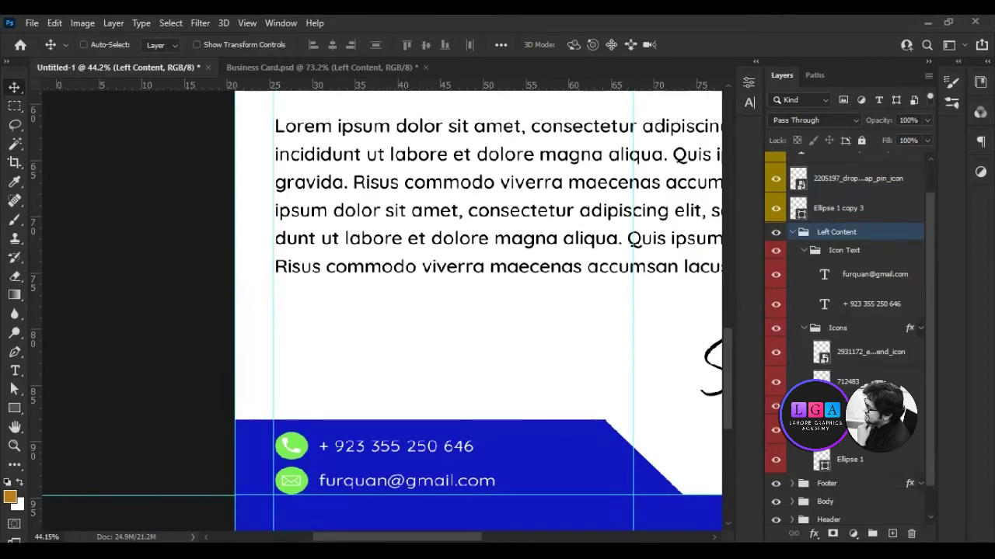
Give the Icons Placeholder circles a blue Color Overlay
click(840, 405)
click(813, 534)
click(847, 476)
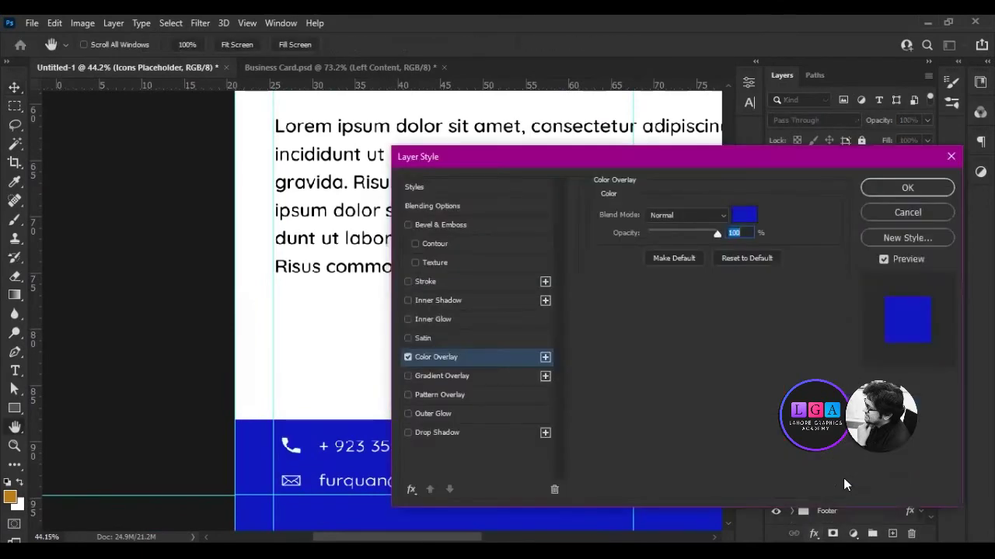
click(904, 186)
scroll(579, 342, down, 2)
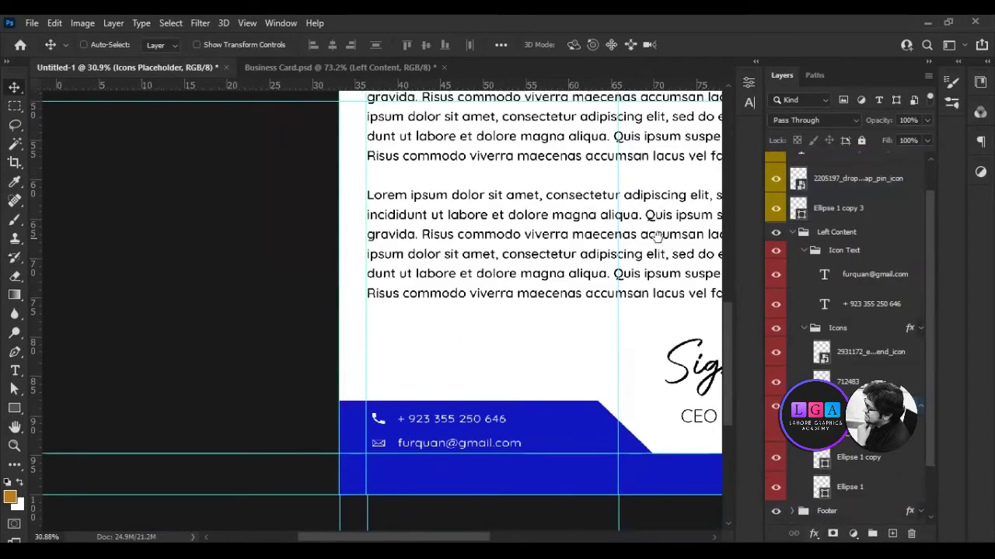
scroll(586, 189, up, 5)
scroll(544, 210, up, 4)
scroll(505, 226, up, 2)
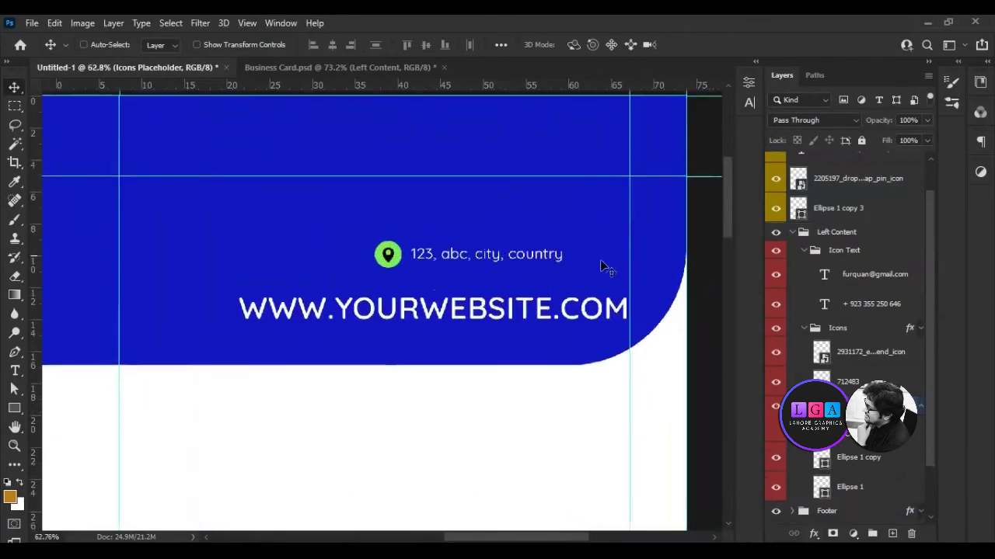
Hide the map-pin and its green circle, and enlarge the address below the website line
click(776, 215)
click(776, 245)
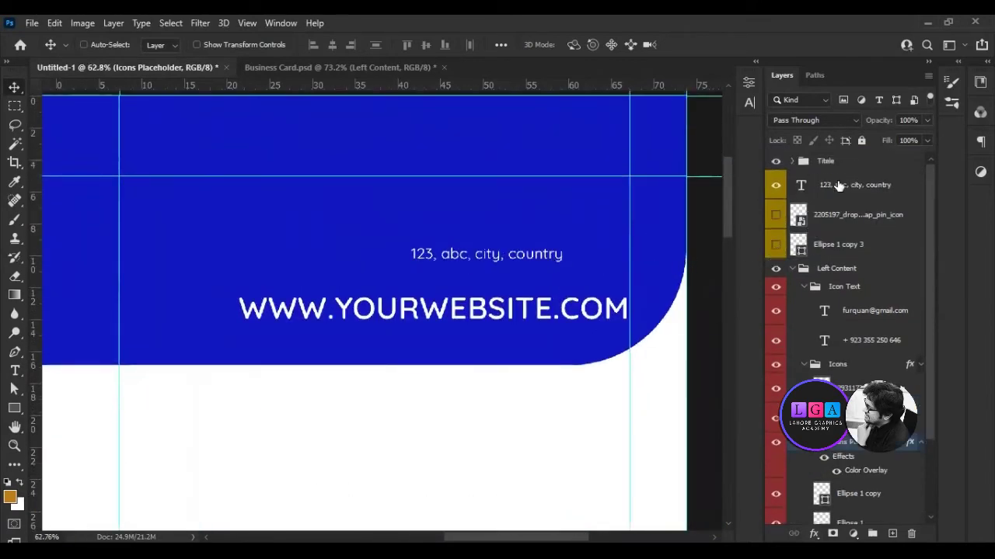
click(855, 185)
key(ctrl+t)
mouse_move(398, 247)
mouse_down()
mouse_move(274, 233)
mouse_move(429, 252)
mouse_move(429, 271)
mouse_up()
click(721, 44)
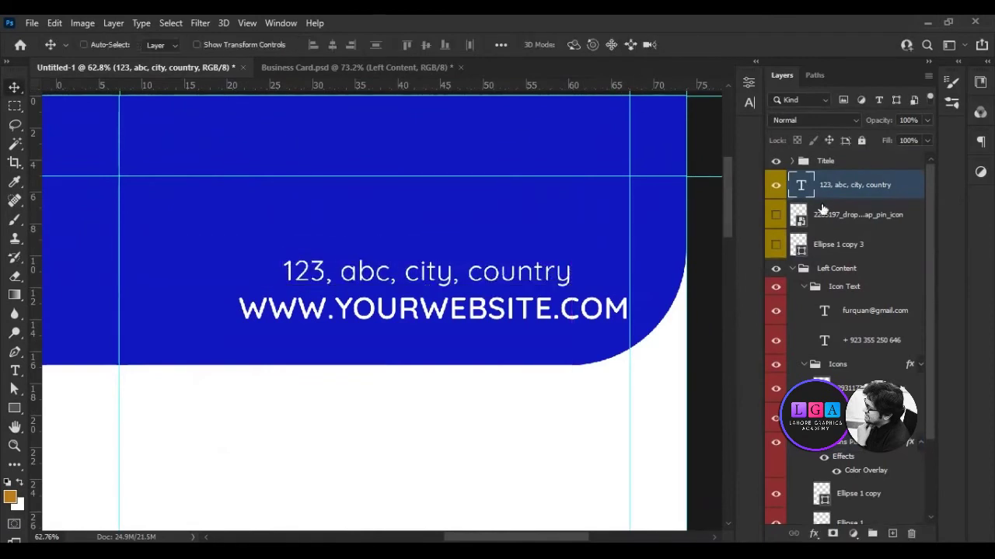
Move the address text into the Header group, center it with the website line, and fit the page in view
click(792, 268)
drag(824, 323, 826, 324)
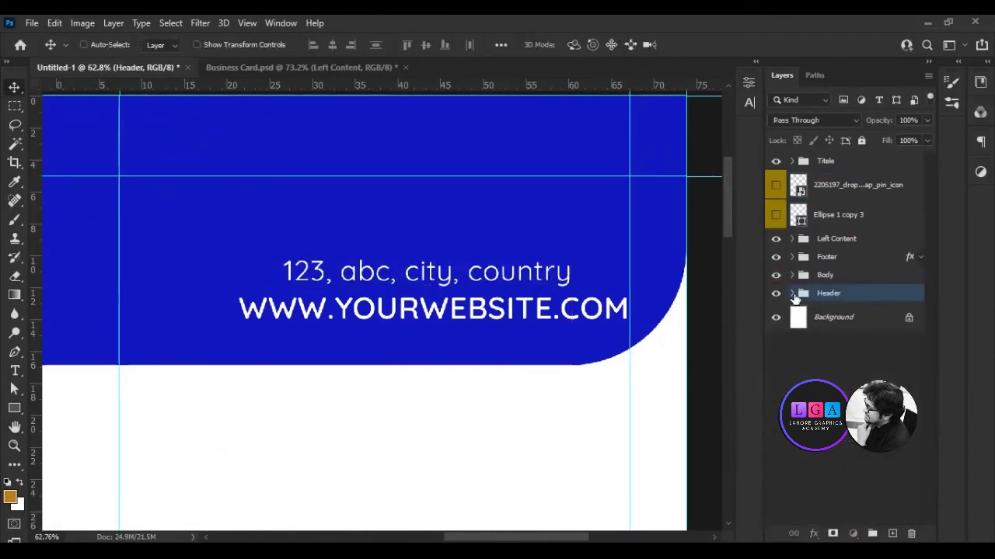
click(334, 45)
key(ctrl+0)
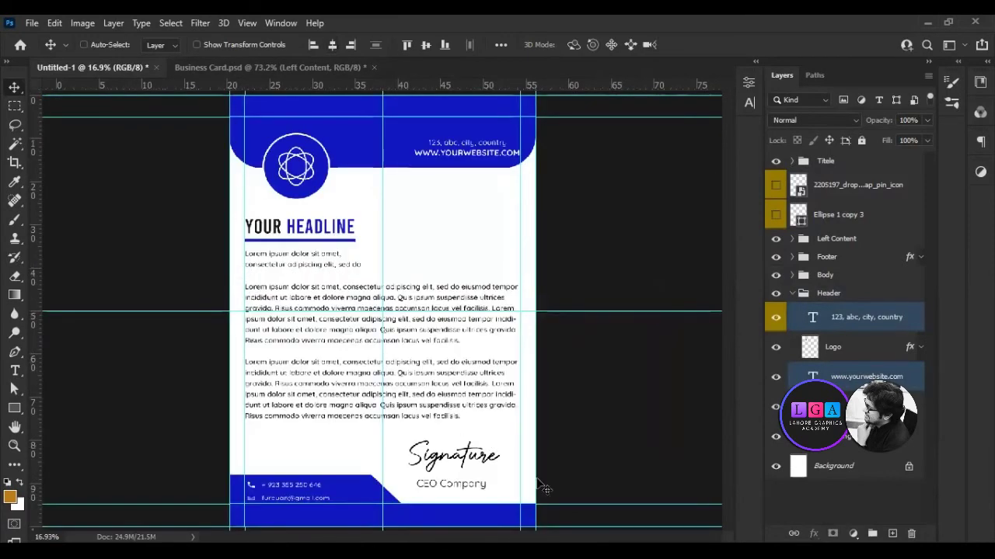
key(ctrl+minus)
key(ctrl+minus)
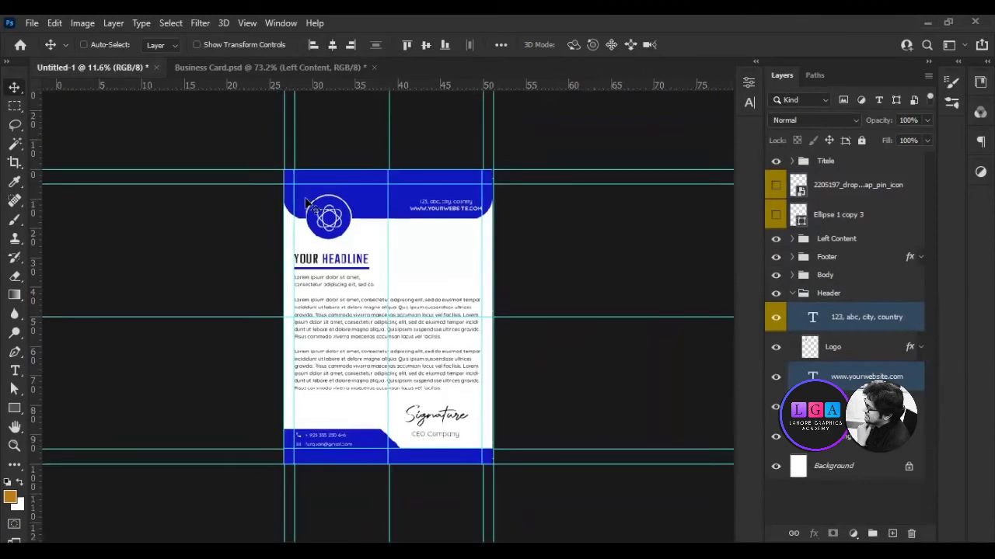
key(ctrl+plus)
key(f)
key(f)
key(ctrl+plus)
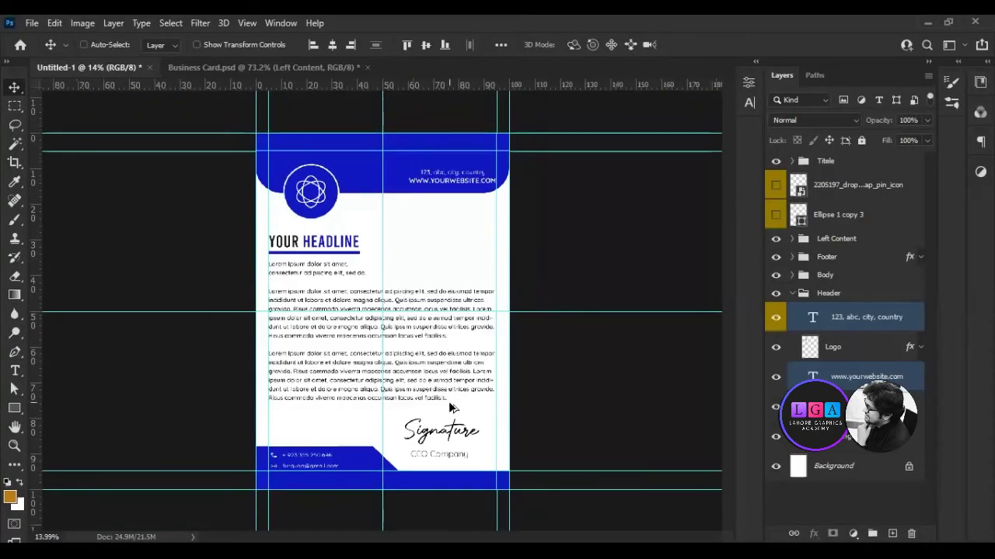
scroll(448, 401, down, 1)
click(789, 295)
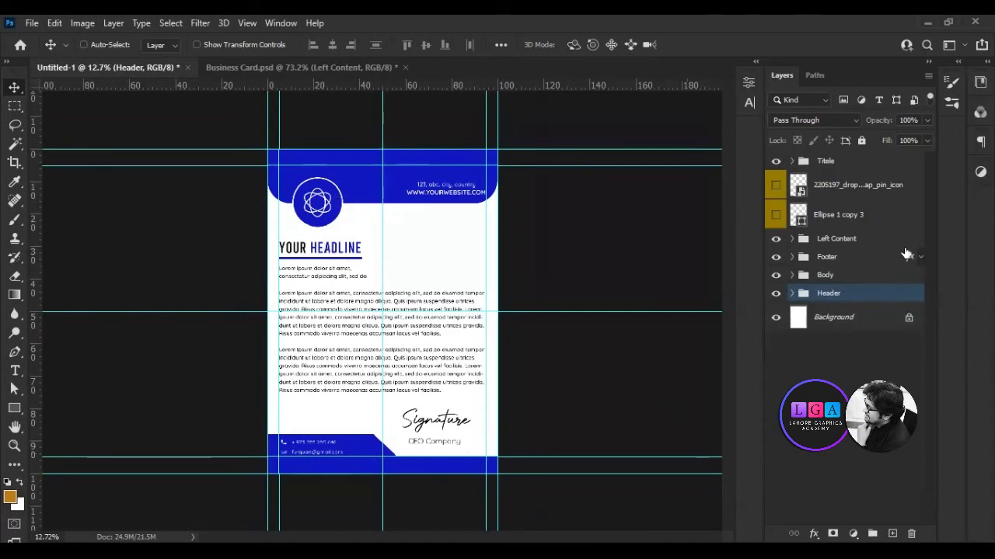
Add a Hue/Saturation adjustment layer and place it above all other groups
click(980, 171)
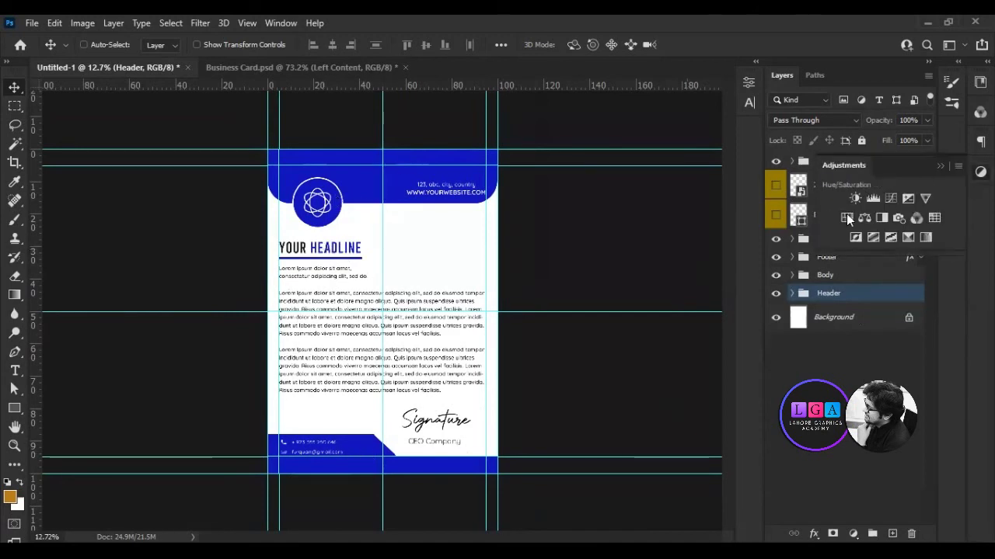
click(846, 217)
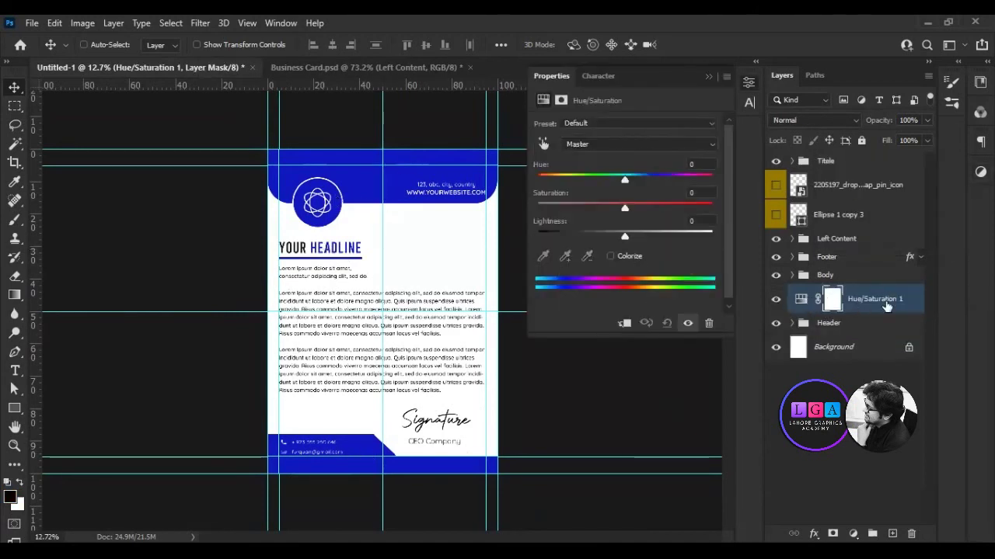
mouse_move(885, 306)
mouse_down()
mouse_move(886, 165)
mouse_move(875, 152)
mouse_move(872, 160)
mouse_up()
click(792, 190)
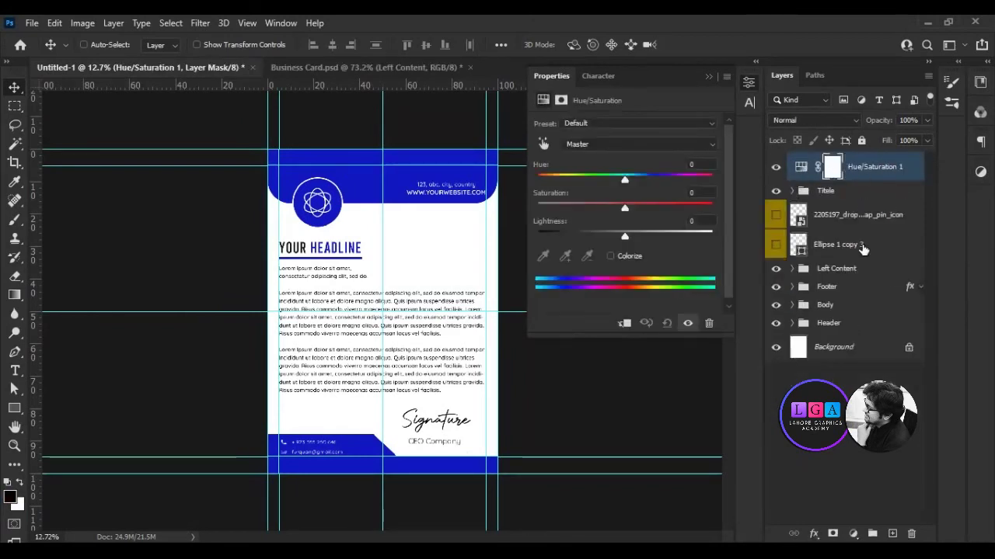
click(862, 247)
click(836, 208)
click(874, 167)
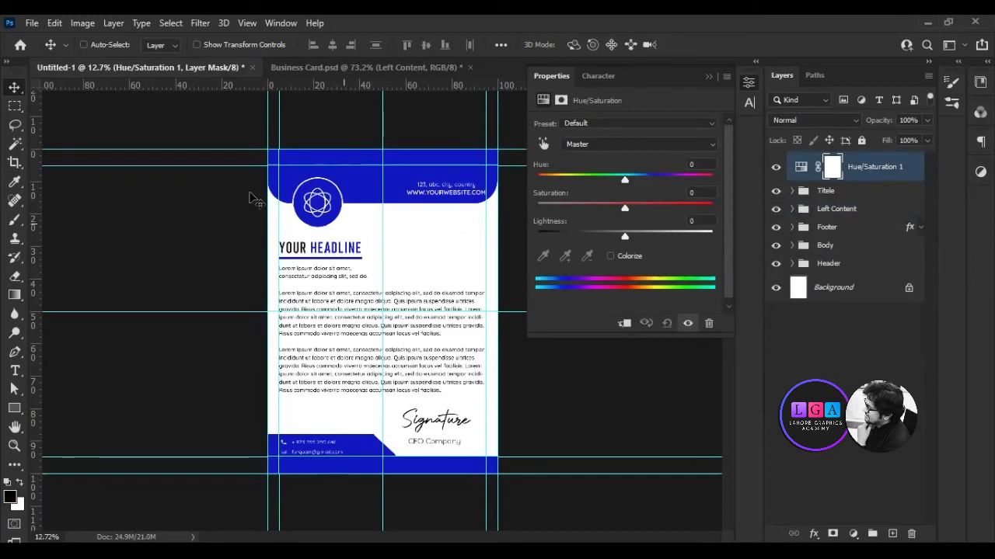
Set Hue +100, Saturation +8, Lightness +5 so the blue turns magenta-pink
mouse_move(624, 179)
mouse_down()
mouse_move(682, 180)
mouse_move(670, 182)
mouse_up()
scroll(411, 472, up, 2)
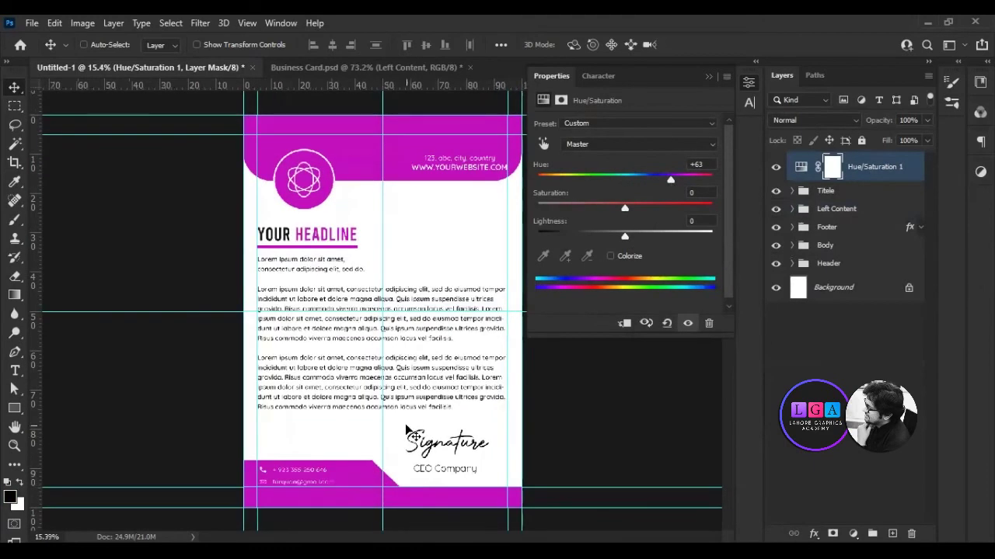
mouse_move(625, 210)
mouse_down()
mouse_move(582, 238)
mouse_move(611, 259)
mouse_move(630, 237)
mouse_up()
drag(676, 174, 561, 185)
scroll(433, 313, down, 2)
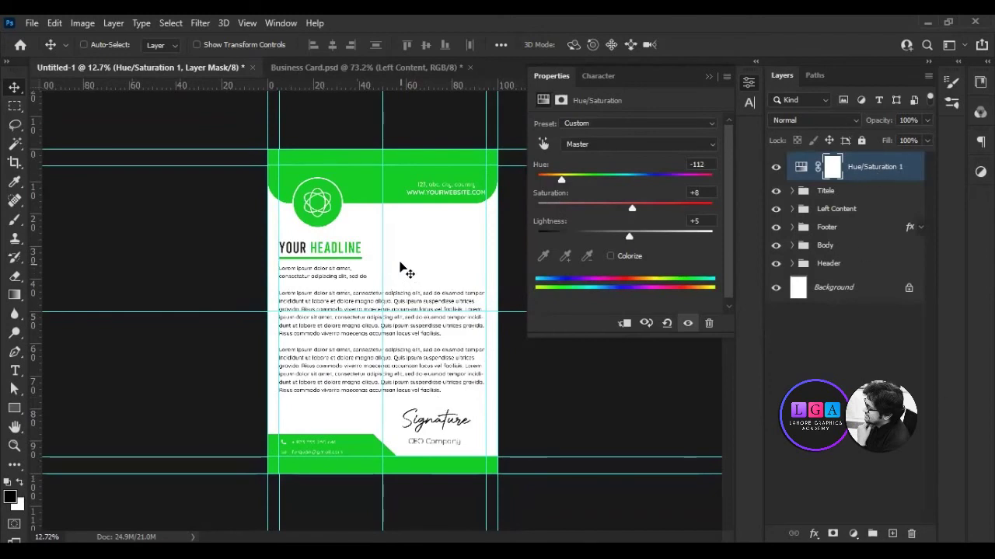
drag(561, 179, 676, 186)
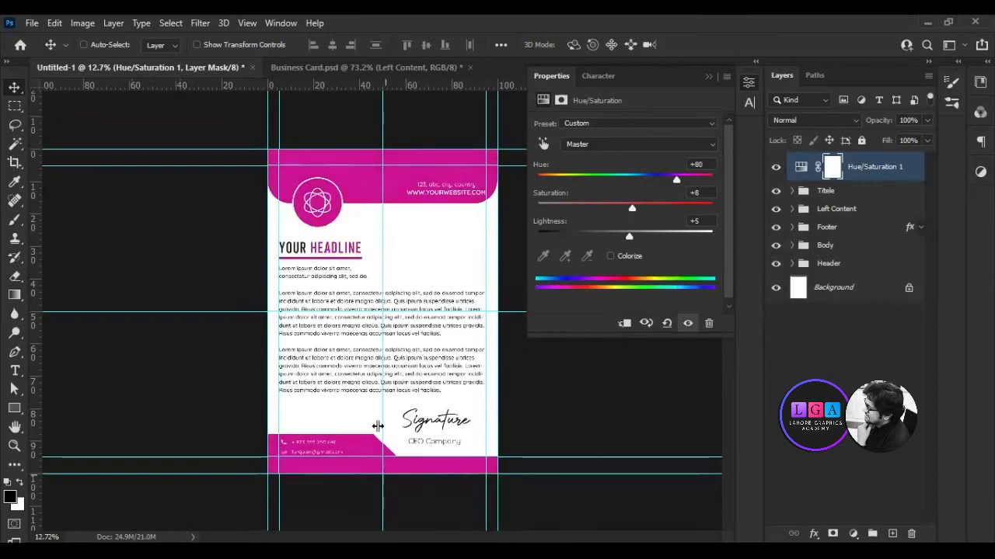
scroll(383, 312, up, 2)
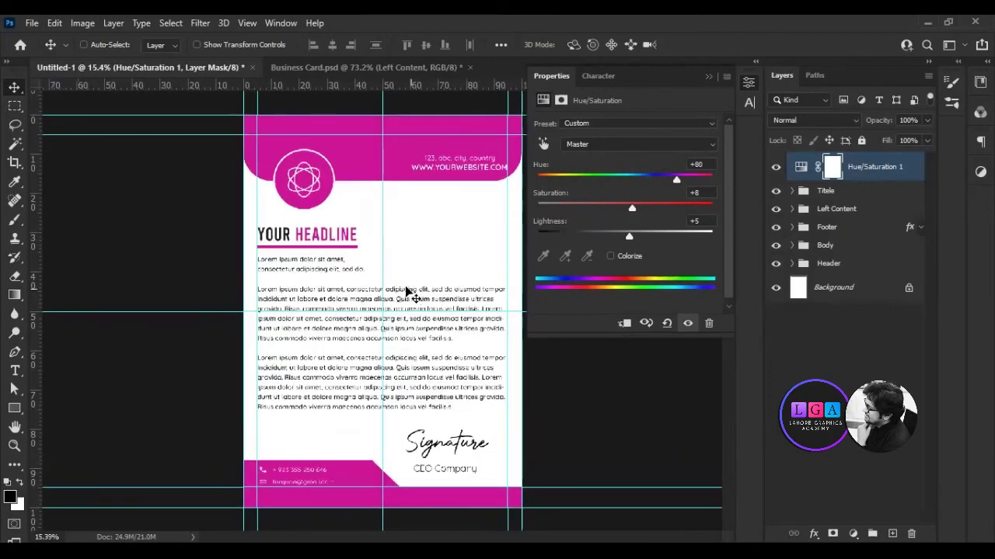
drag(678, 182, 683, 184)
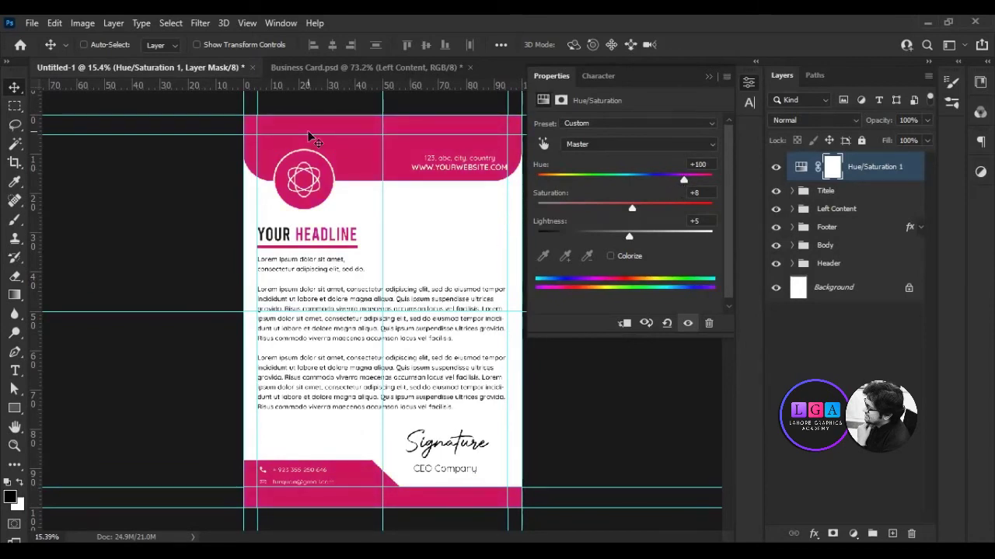
click(792, 263)
click(811, 317)
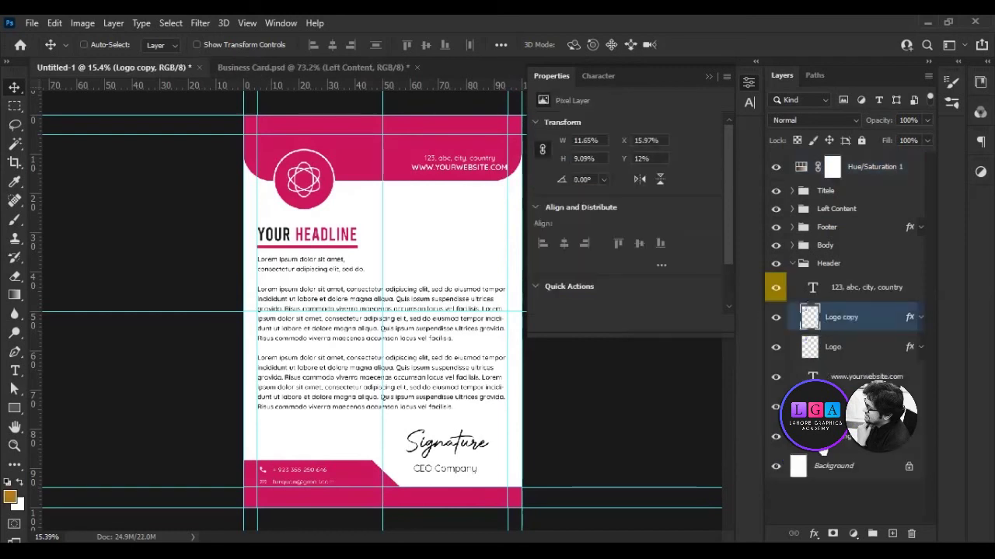
Move Logo copy above Background and give it a pink Color Overlay sampled from the page
drag(823, 317, 836, 301)
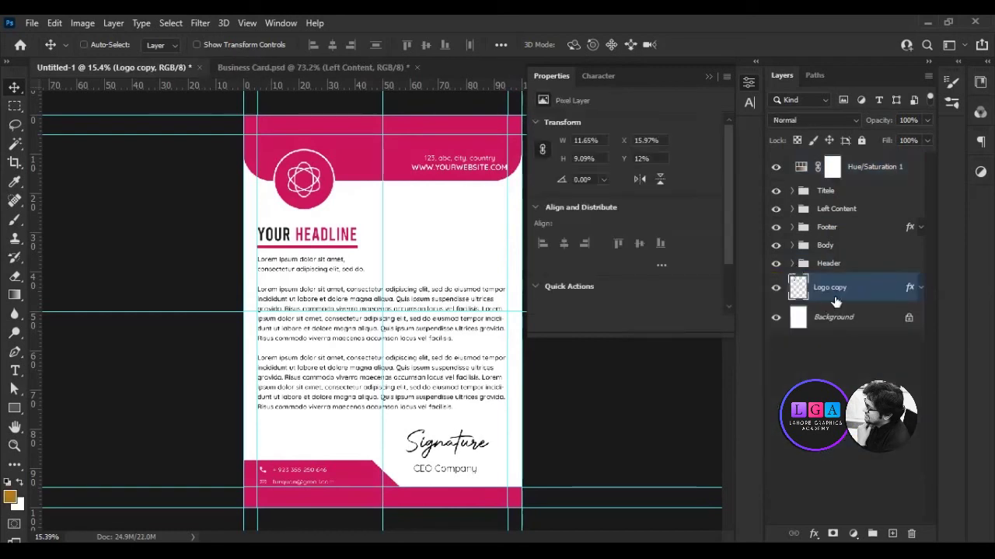
click(894, 317)
double_click(909, 288)
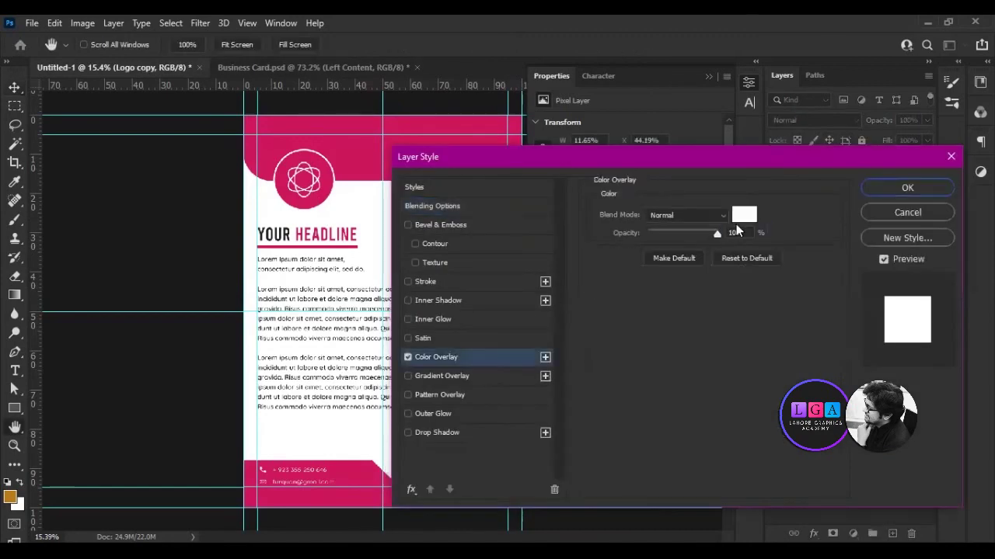
click(463, 129)
click(839, 283)
click(907, 187)
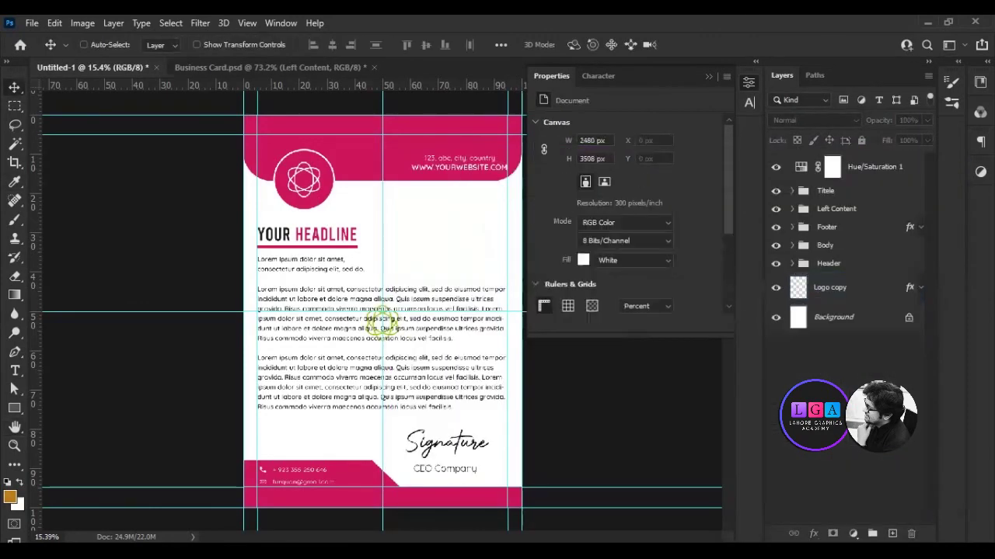
scroll(389, 352, up, 5)
scroll(389, 327, down, 4)
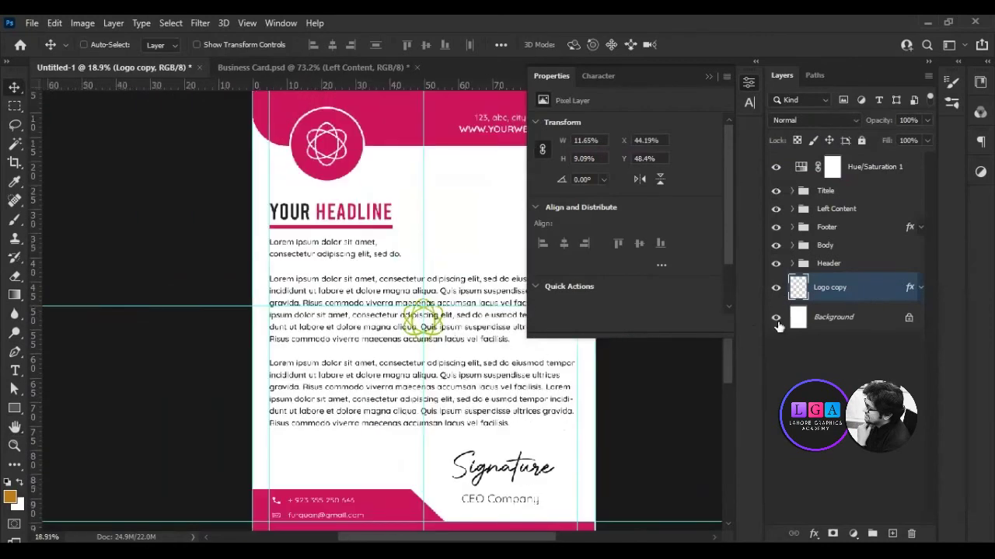
scroll(470, 347, down, 1)
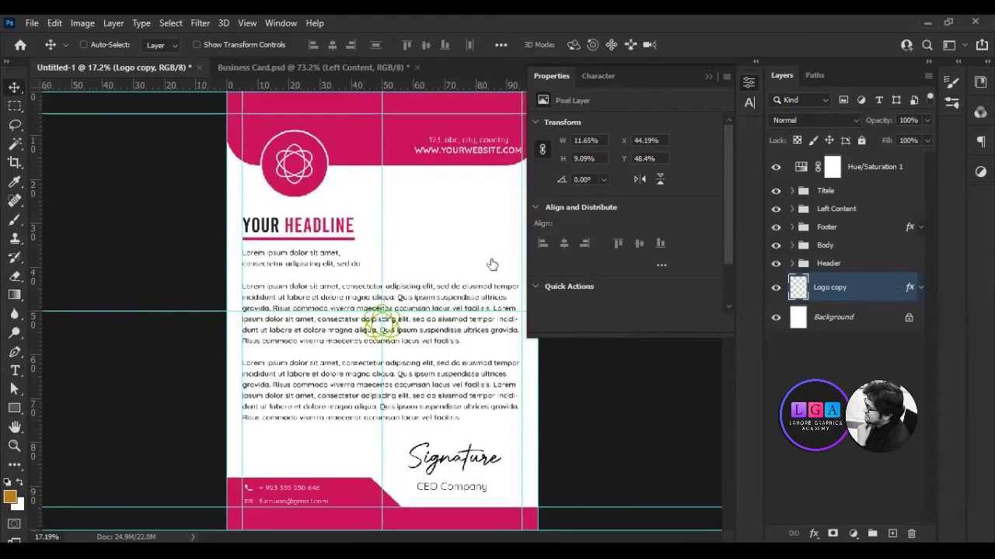
Pick a new colour for the Logo copy's Color Overlay
double_click(798, 289)
click(436, 356)
click(743, 214)
click(718, 358)
click(848, 284)
click(902, 188)
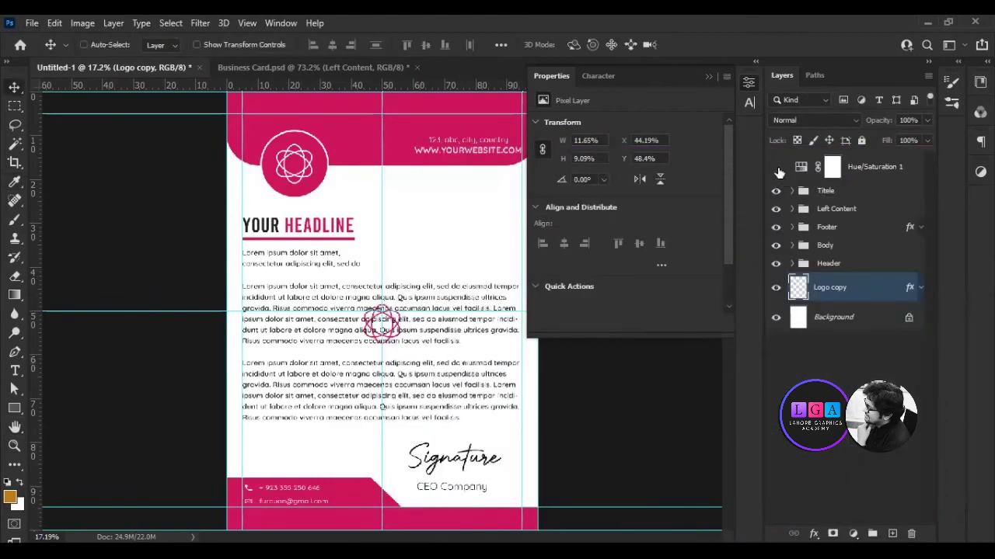
With Hue/Saturation temporarily hidden, recheck and confirm the Logo copy's overlay colour
click(777, 167)
double_click(896, 294)
drag(590, 164, 745, 163)
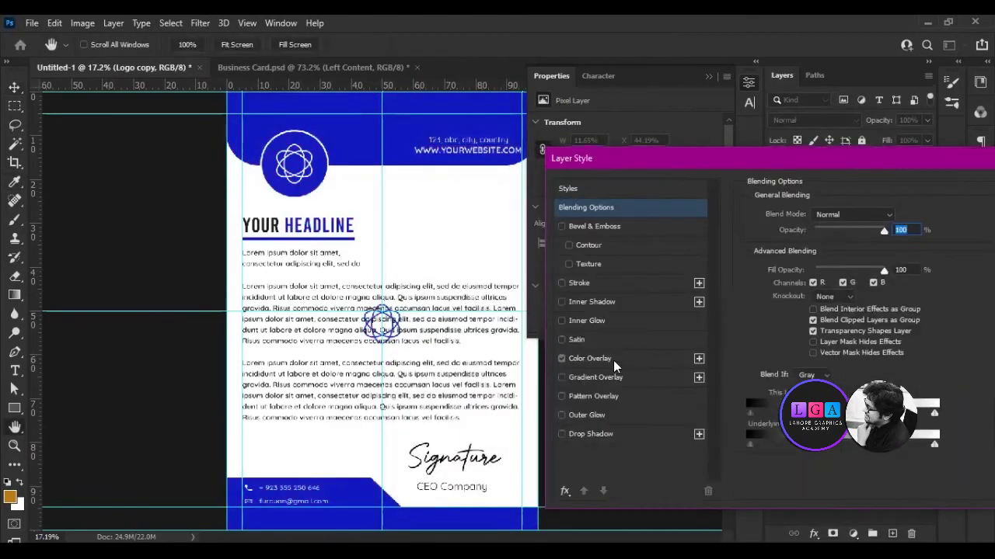
click(613, 361)
click(897, 216)
click(847, 285)
click(932, 194)
click(776, 167)
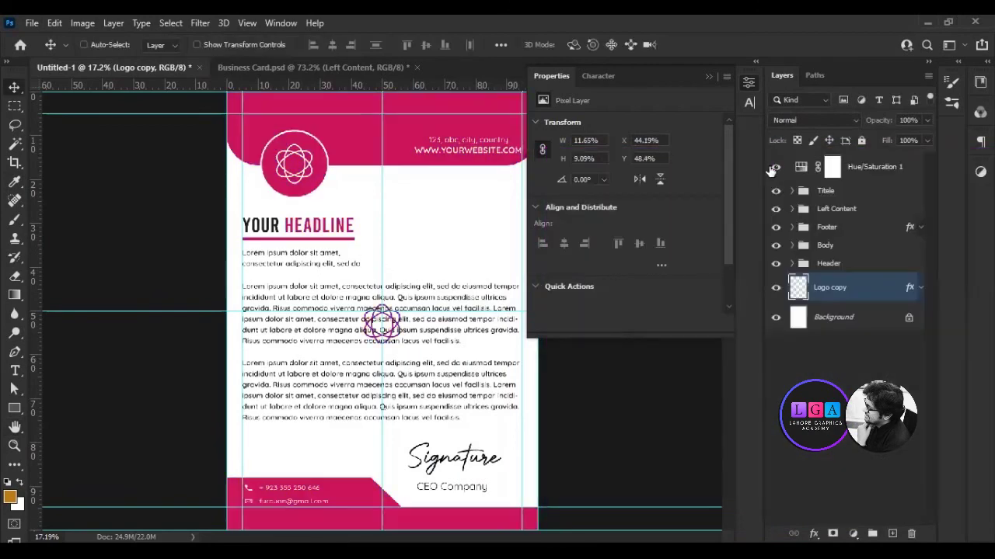
Scale the Logo copy up to 45.2% and set its opacity to 8%
key(ctrl+t)
drag(247, 44, 310, 44)
click(721, 45)
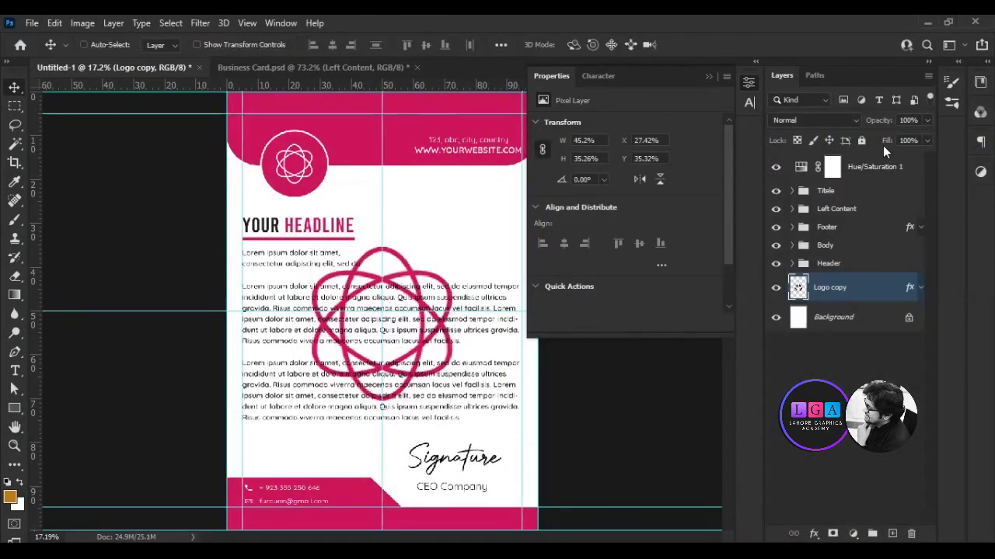
key(0)
key(8)
Drag the faint logo watermark lower on the page behind the body text
scroll(399, 438, up, 4)
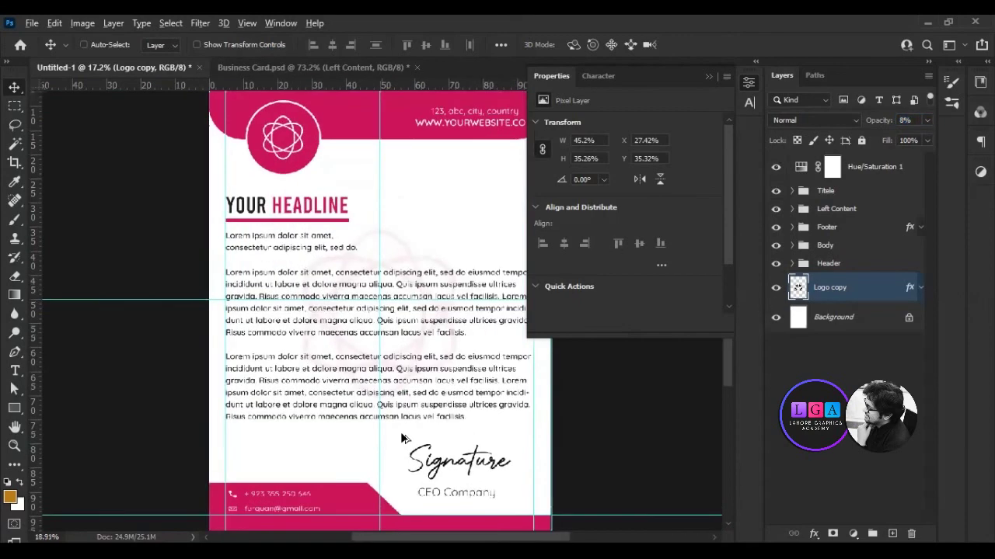
scroll(349, 300, down, 3)
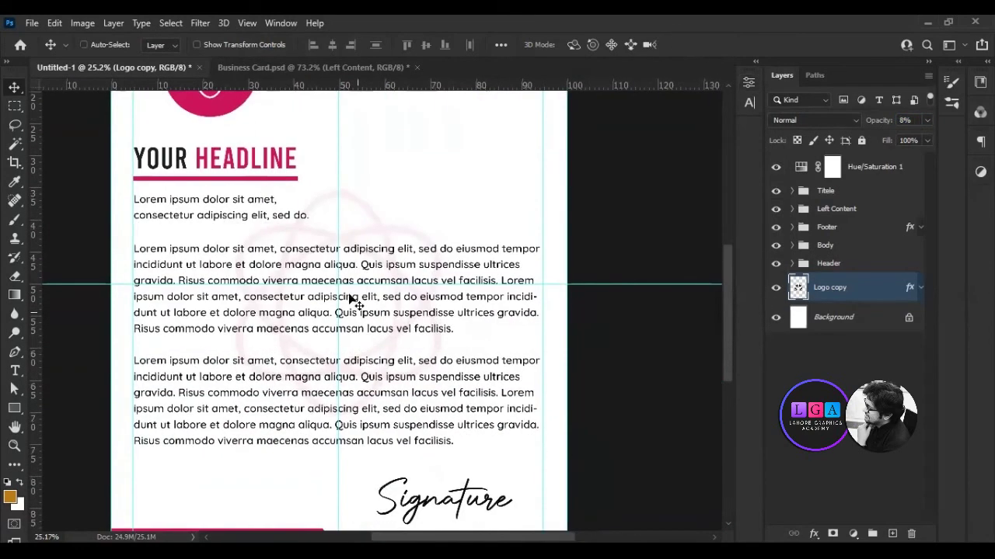
scroll(349, 350, down, 2)
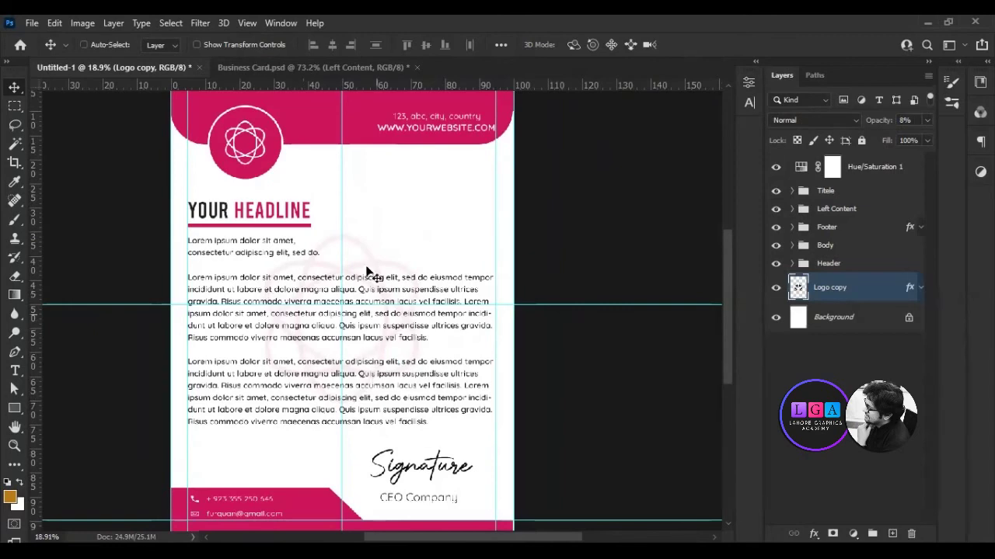
drag(372, 327, 369, 412)
scroll(358, 408, down, 2)
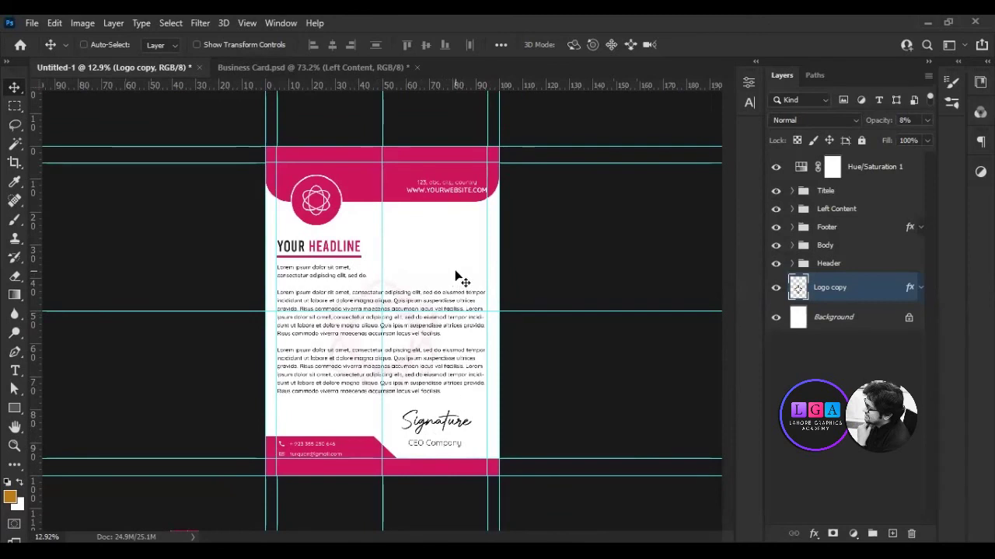